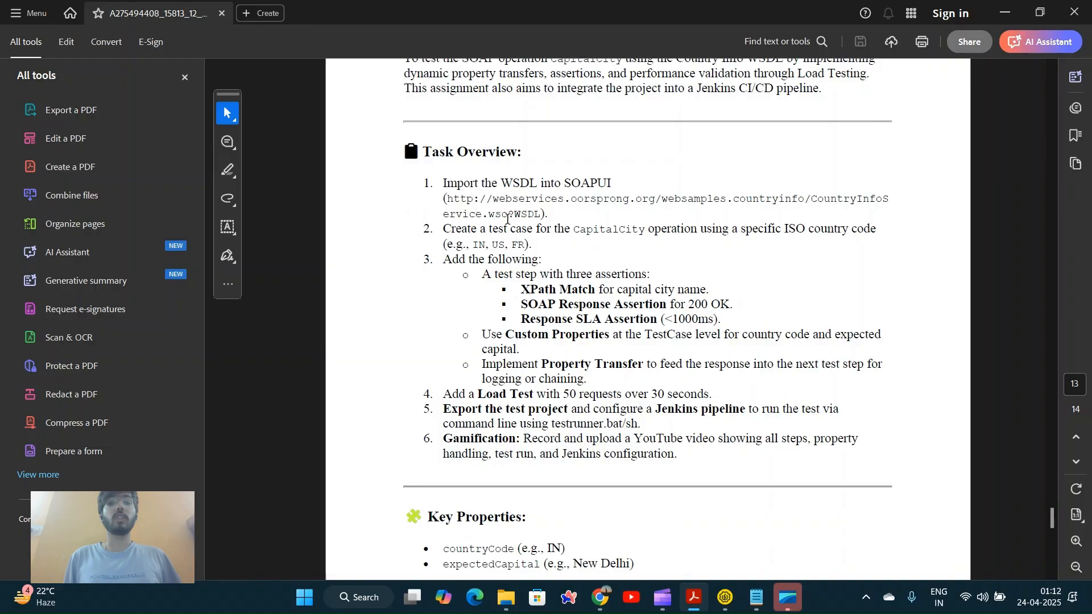
Open the CountryInfoService WSDL link from the assignment PDF in the browser and copy its full URL.
{"action": "left_click", "coordinate": [518, 216]}
{"action": "double_click", "coordinate": [580, 50]}
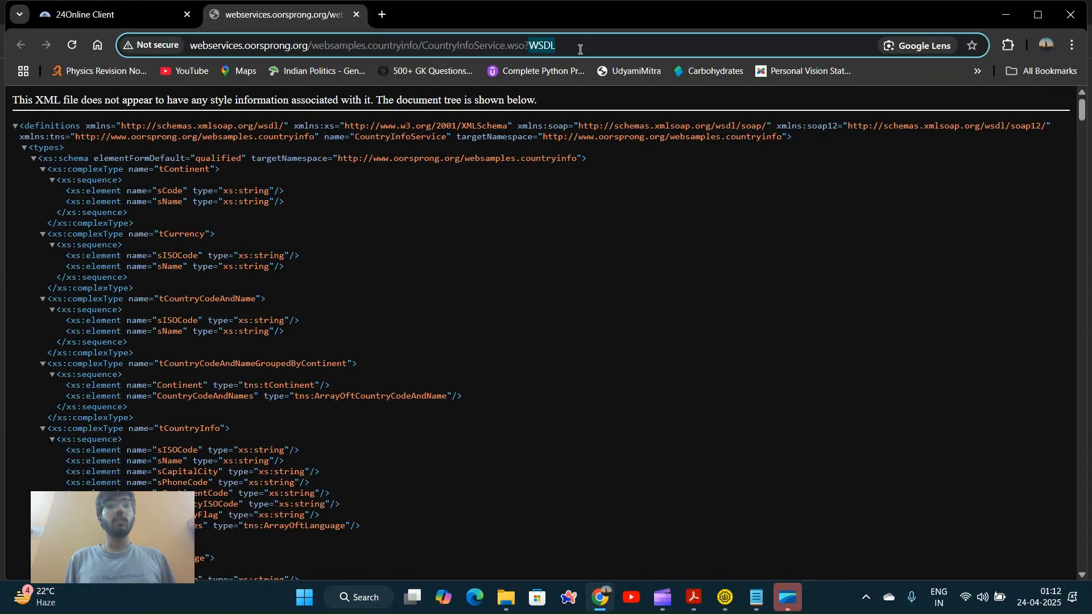
{"action": "left_click", "coordinate": [588, 37]}
{"action": "key", "text": "ctrl+c"}
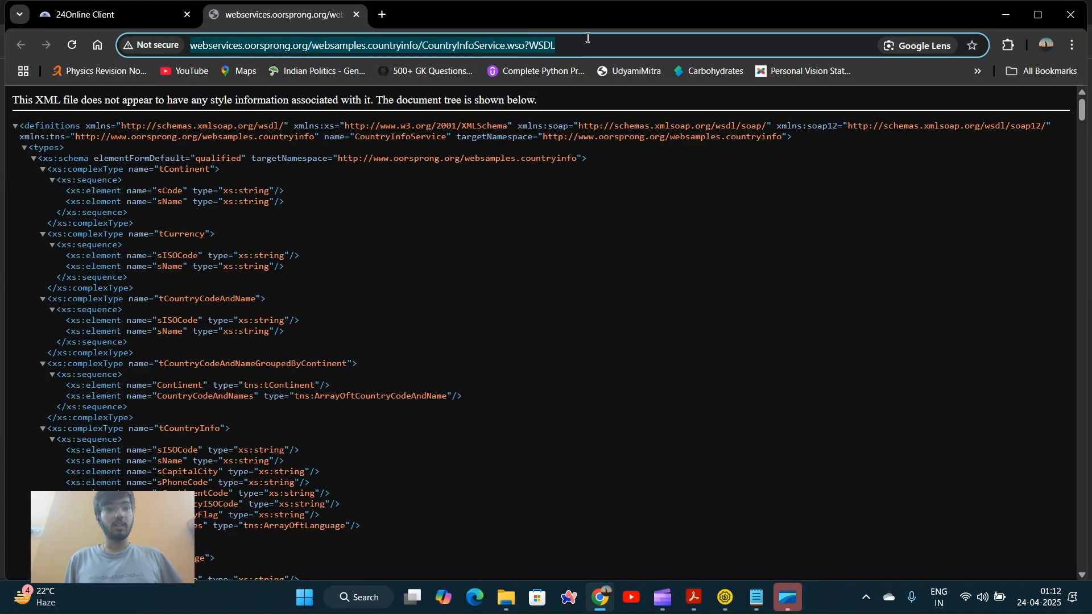
Switch to SoapUI and create a SOAP project named CountryInfoService_8 from the copied WSDL URL, with sample requests for all operations.
{"action": "left_click", "coordinate": [1003, 16]}
{"action": "left_click", "coordinate": [725, 597]}
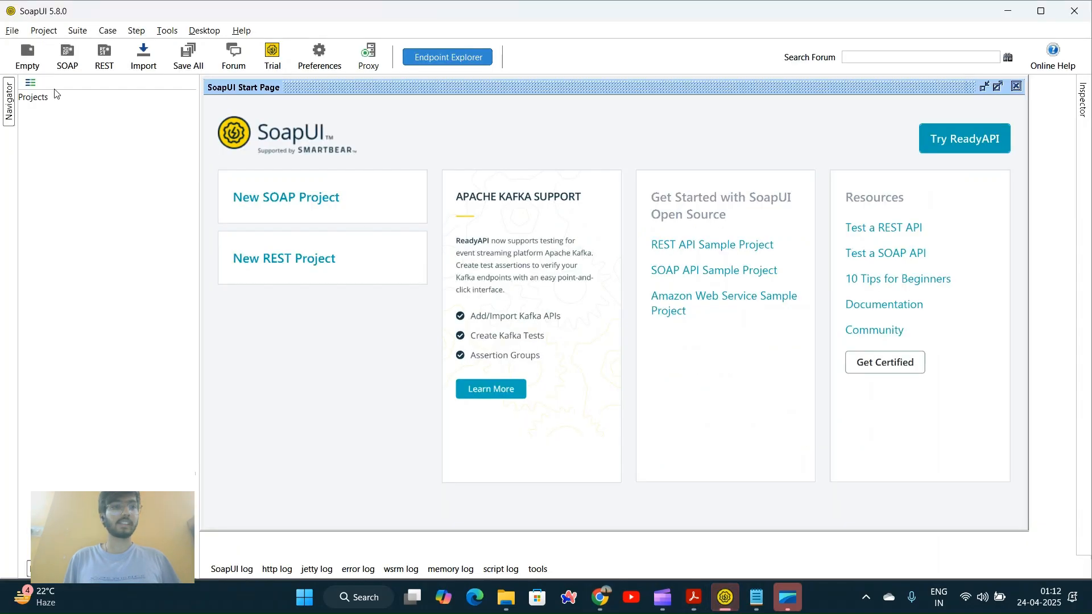
{"action": "left_click", "coordinate": [67, 57]}
{"action": "left_click", "coordinate": [713, 205]}
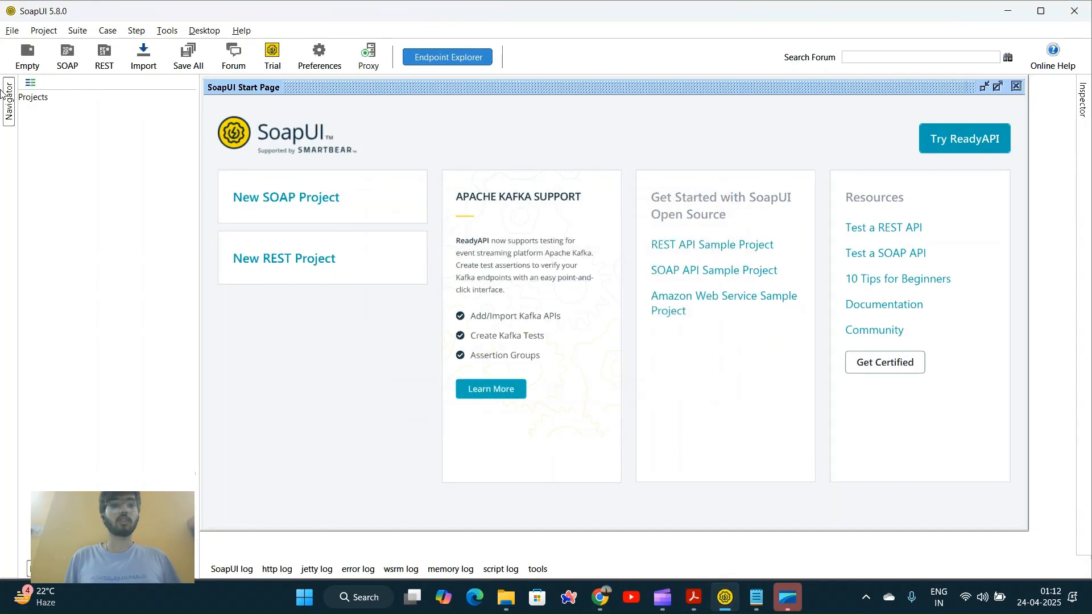
{"action": "left_click", "coordinate": [67, 60]}
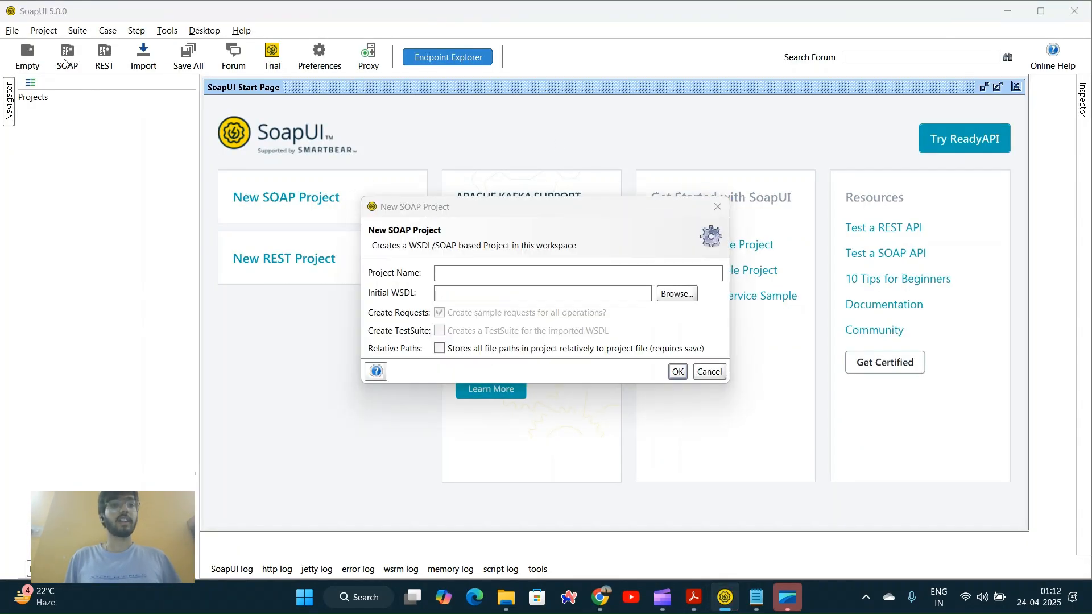
{"action": "left_click", "coordinate": [466, 292]}
{"action": "key", "text": "ctrl+v"}
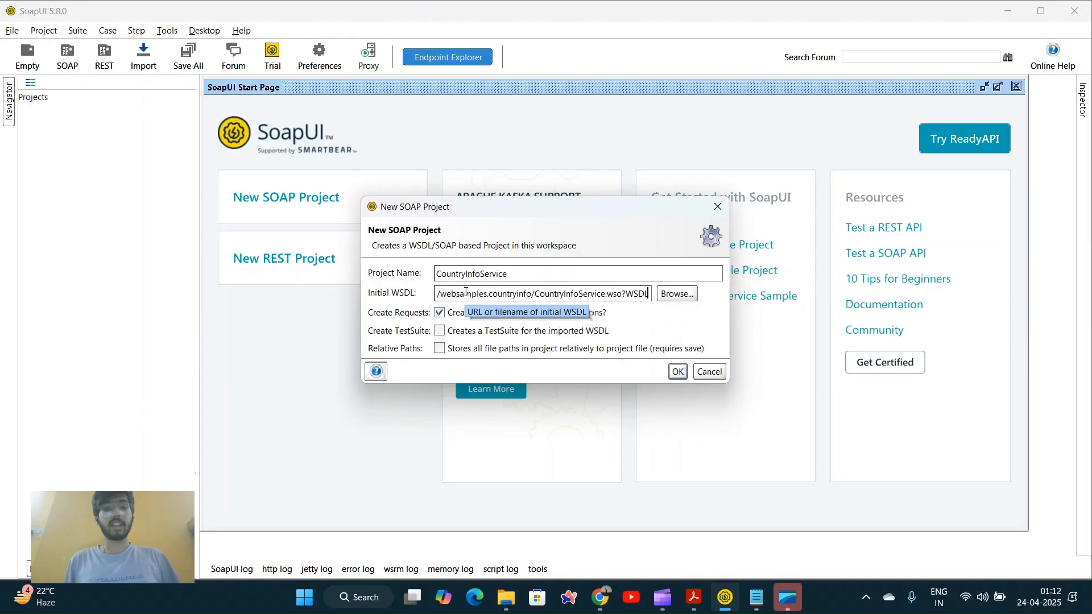
{"action": "left_click", "coordinate": [538, 276]}
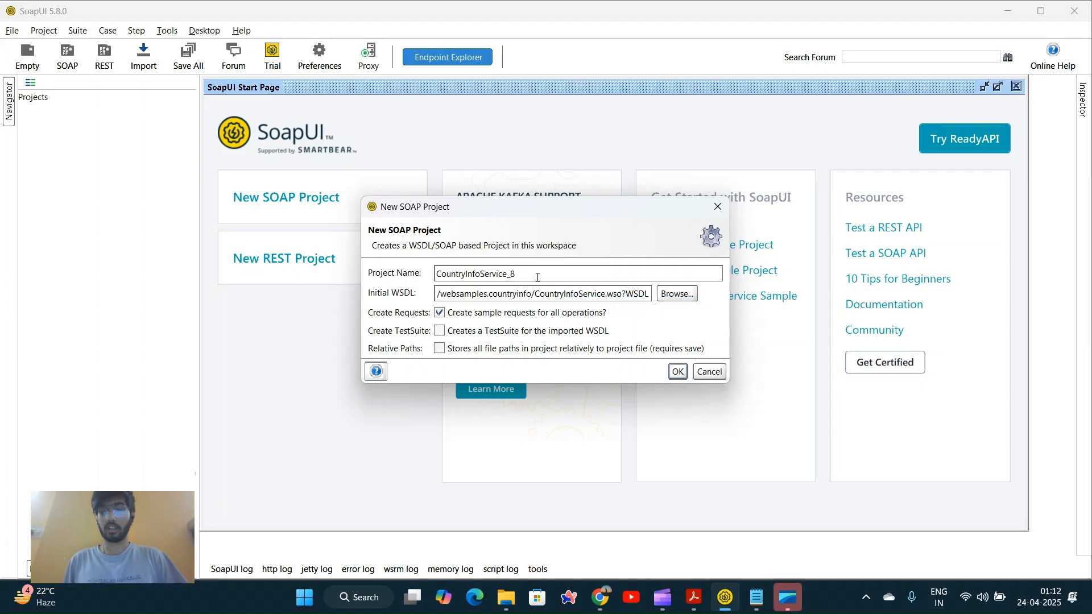
{"action": "key", "text": "Return"}
Remove the second CountryInfoServiceSoapBinding interface from the project, close the accidentally opened SmartBear web page and return to SoapUI.
{"action": "scroll", "coordinate": [114, 198], "scroll_direction": "down", "scroll_amount": 5}
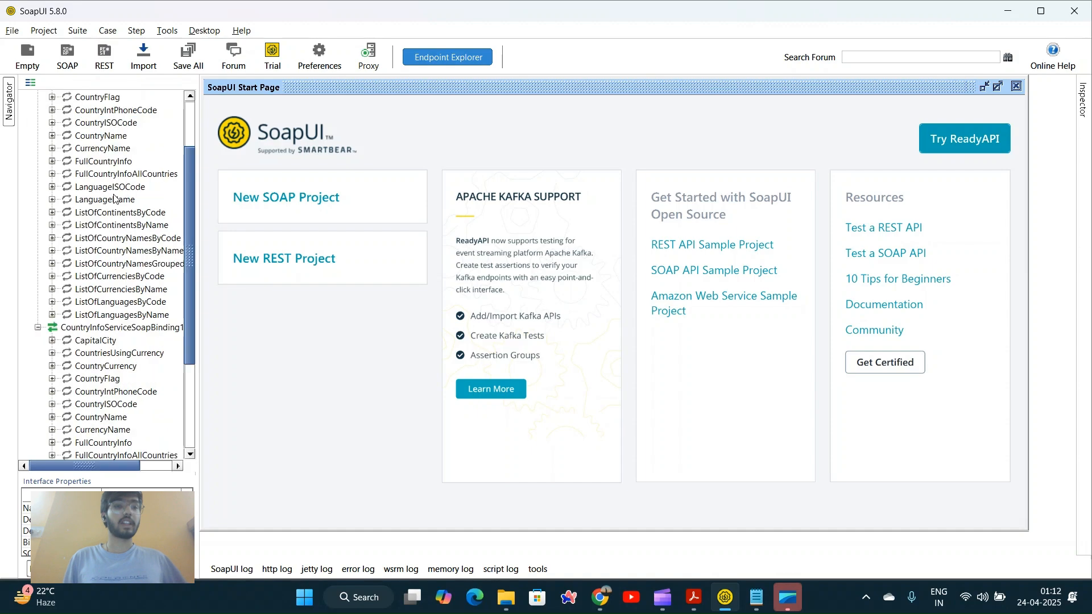
{"action": "scroll", "coordinate": [114, 198], "scroll_direction": "down", "scroll_amount": 4}
{"action": "right_click", "coordinate": [159, 187]}
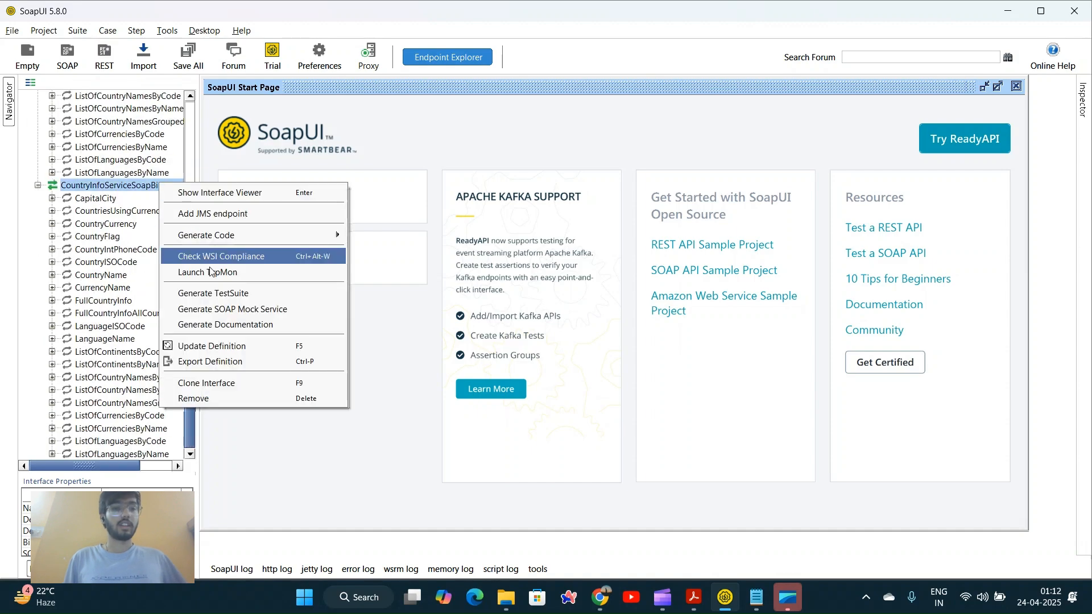
{"action": "left_click", "coordinate": [222, 402]}
{"action": "left_click", "coordinate": [508, 320]}
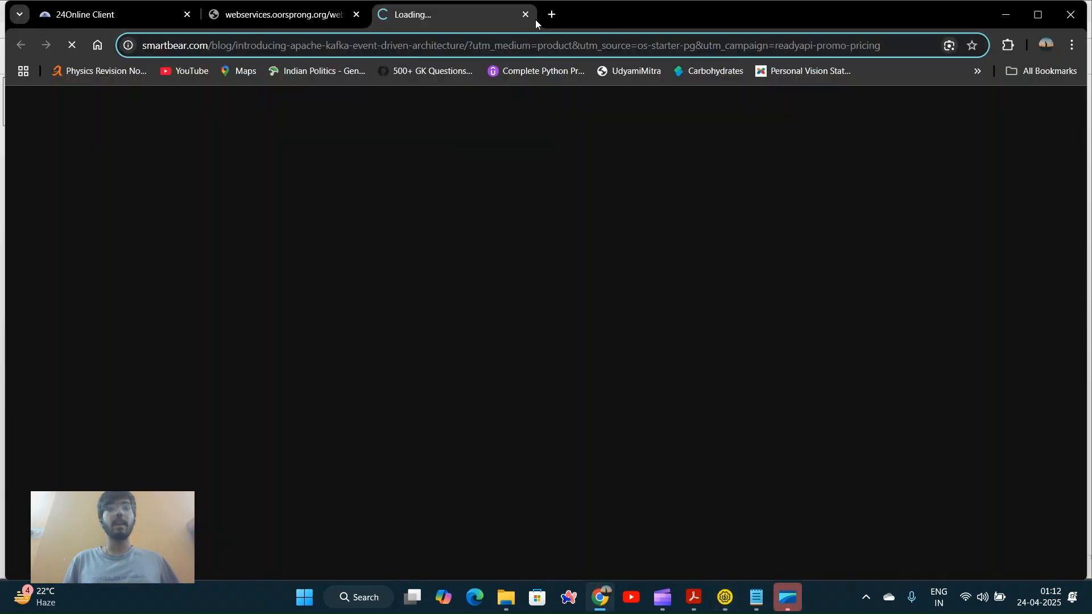
{"action": "left_click", "coordinate": [525, 14]}
{"action": "left_click", "coordinate": [1005, 14]}
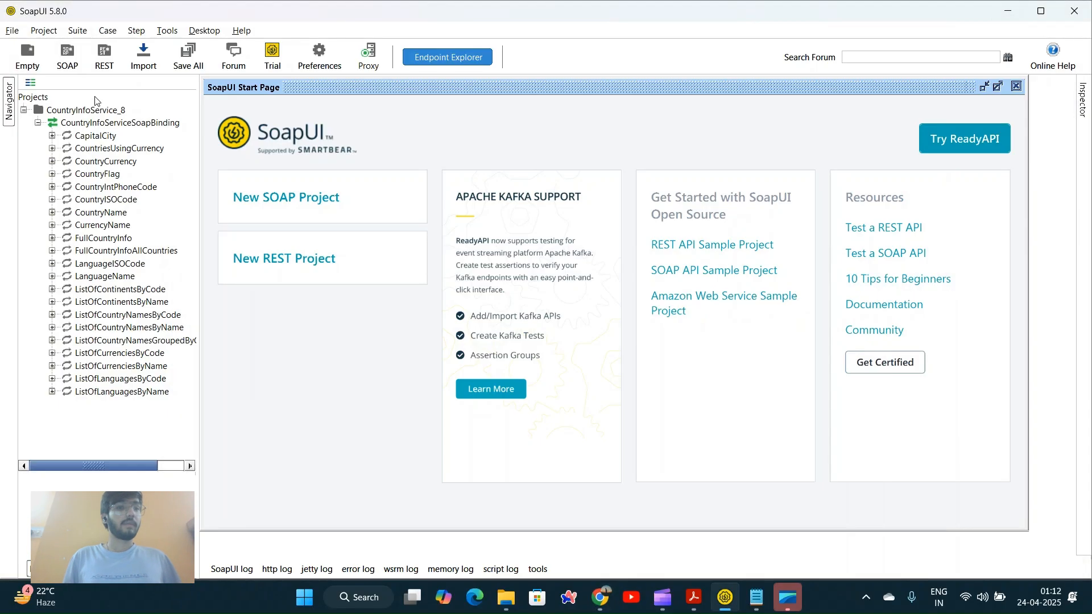
Check the task overview in the assignment PDF and add a test suite named TestSuite 1 to the CountryInfoService_8 project in SoapUI.
{"action": "left_click", "coordinate": [696, 608]}
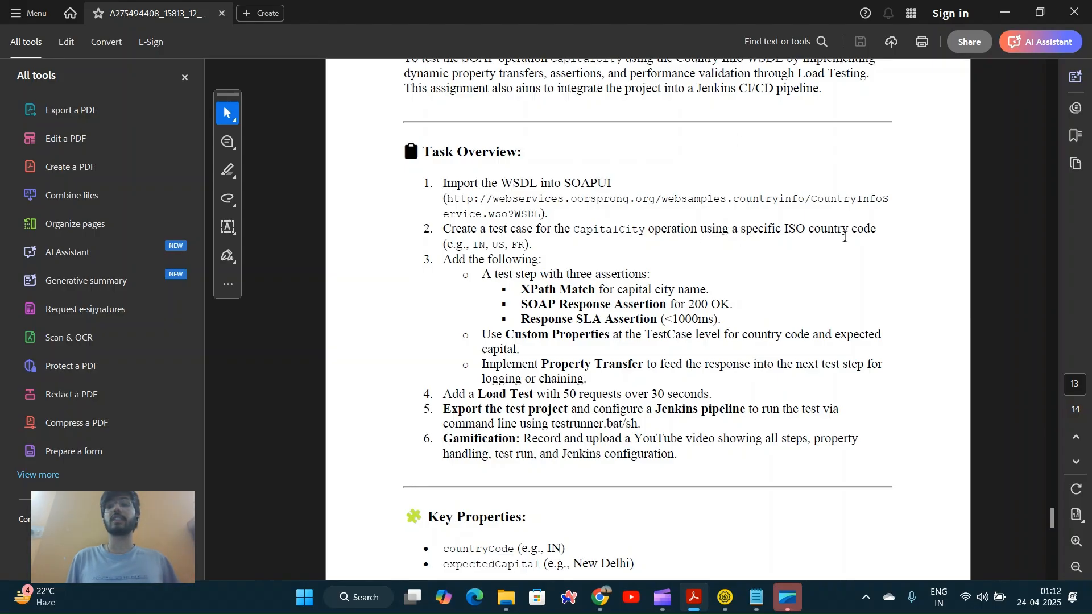
{"action": "left_click", "coordinate": [1010, 20]}
{"action": "left_click", "coordinate": [102, 109]}
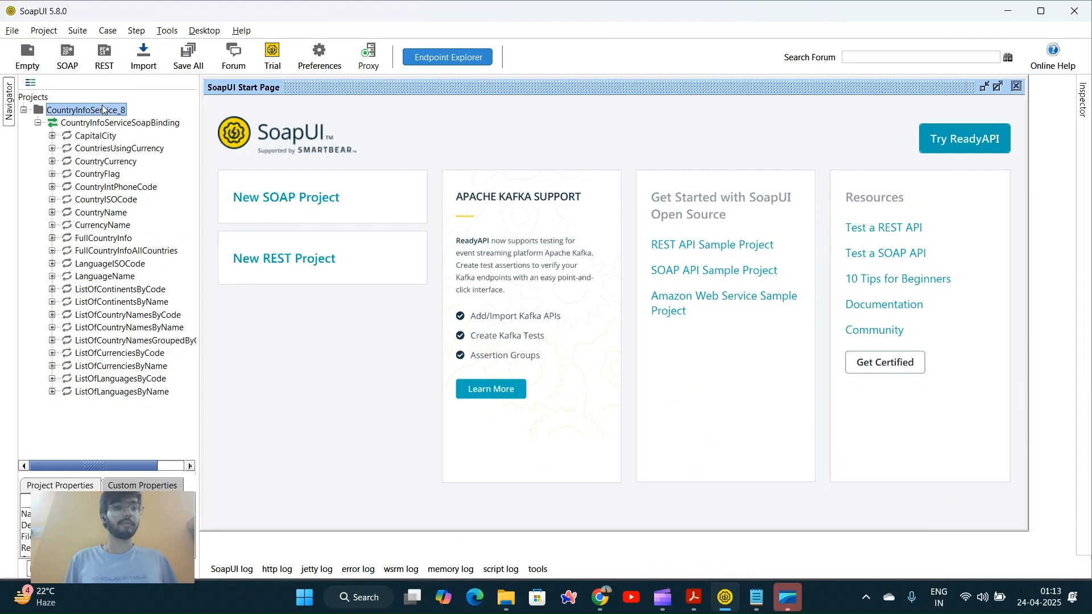
{"action": "right_click", "coordinate": [102, 109]}
{"action": "left_click", "coordinate": [200, 309]}
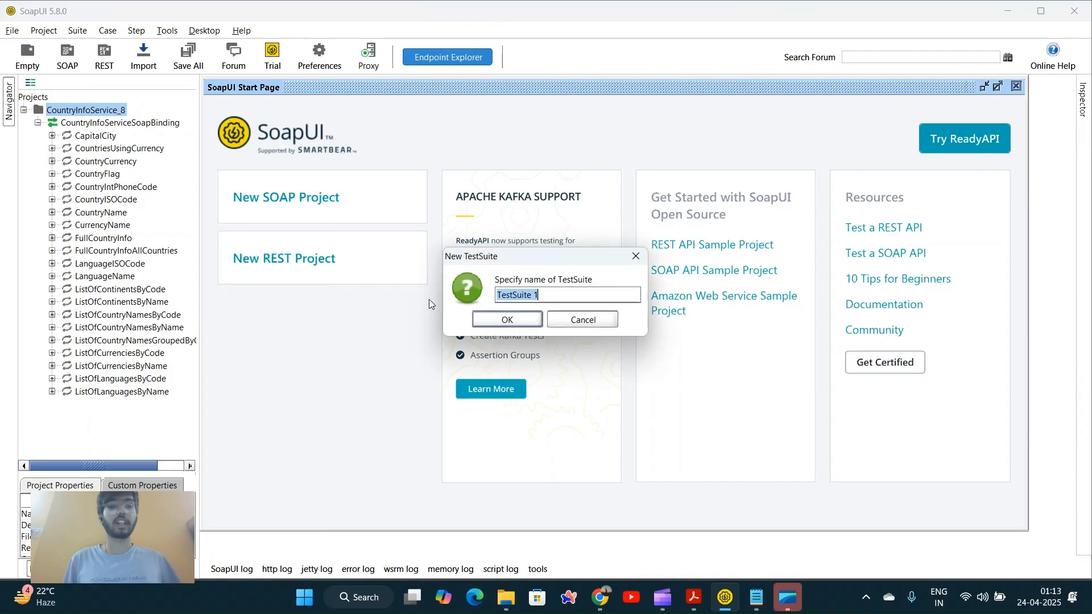
{"action": "left_click", "coordinate": [524, 320]}
Create a test case named CapitalCityTest in TestSuite 1.
{"action": "right_click", "coordinate": [91, 405]}
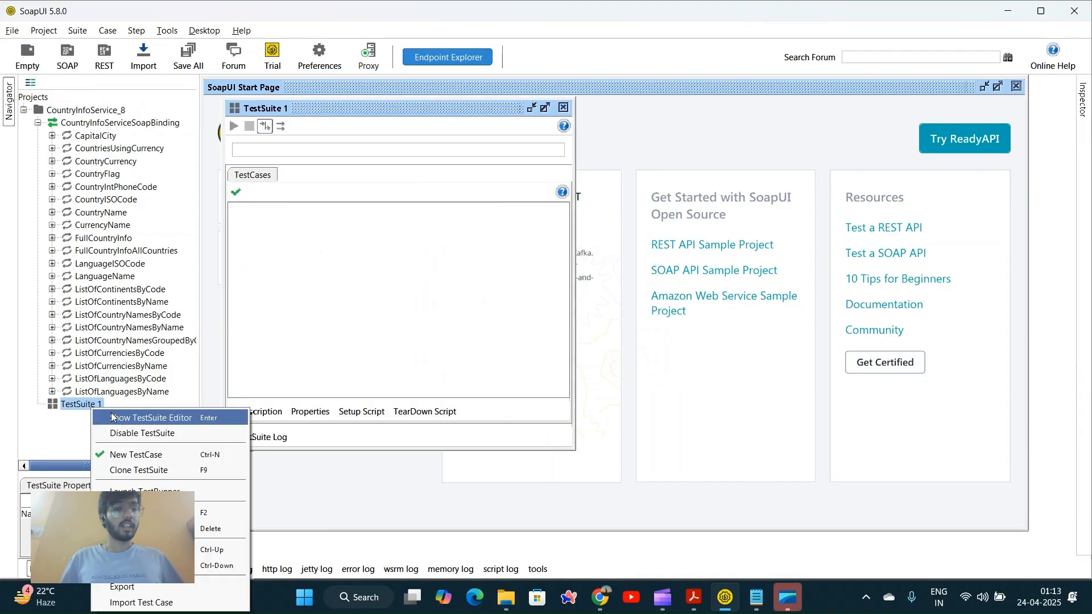
{"action": "left_click", "coordinate": [142, 455]}
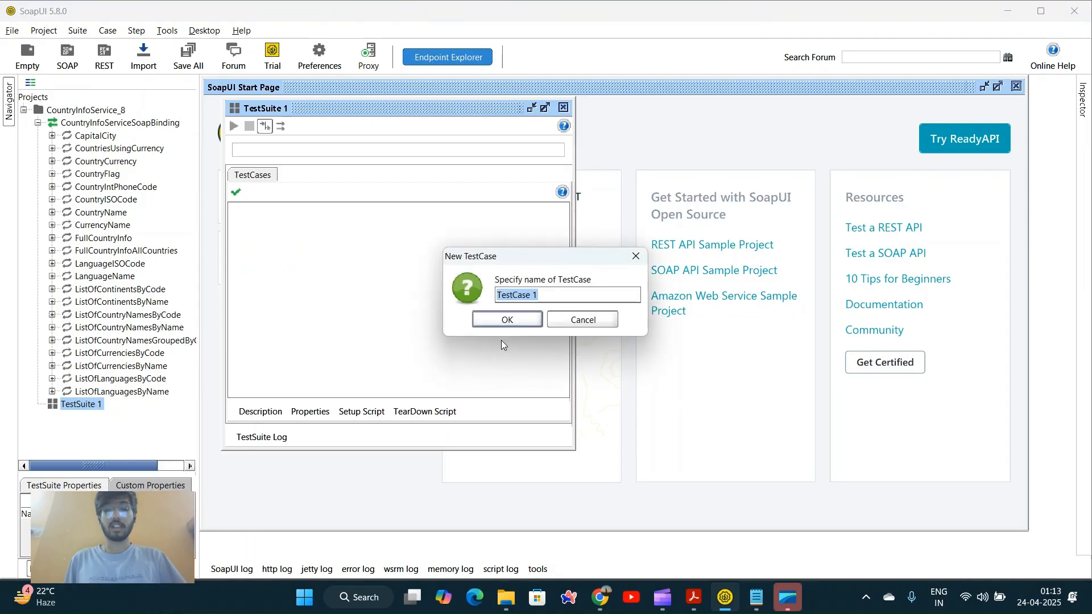
{"action": "type", "text": "Capital"}
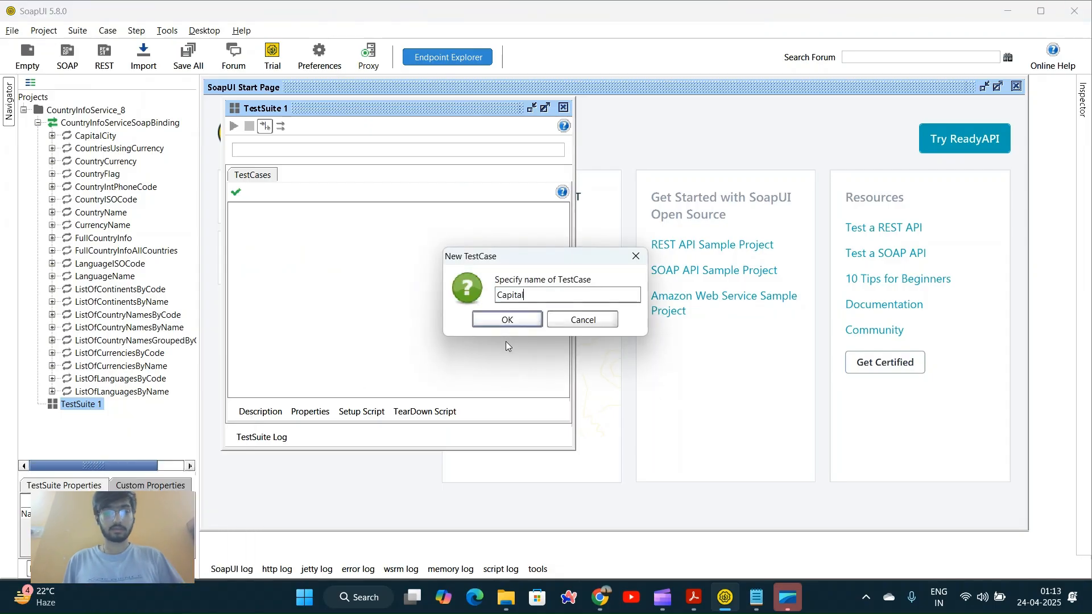
{"action": "type", "text": "CityTes"}
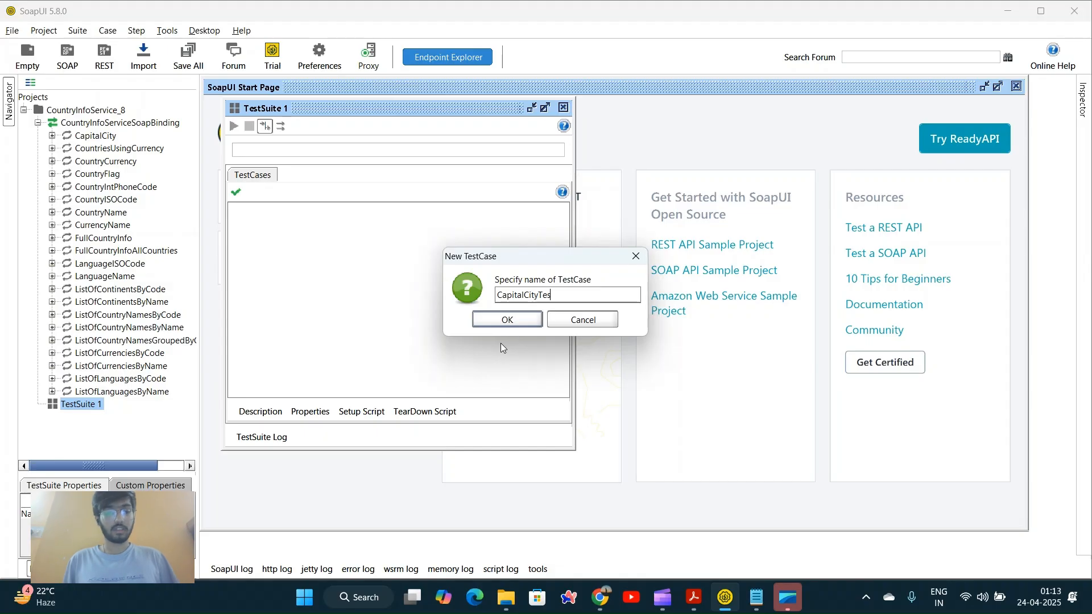
{"action": "type", "text": "t"}
{"action": "left_click", "coordinate": [507, 319]}
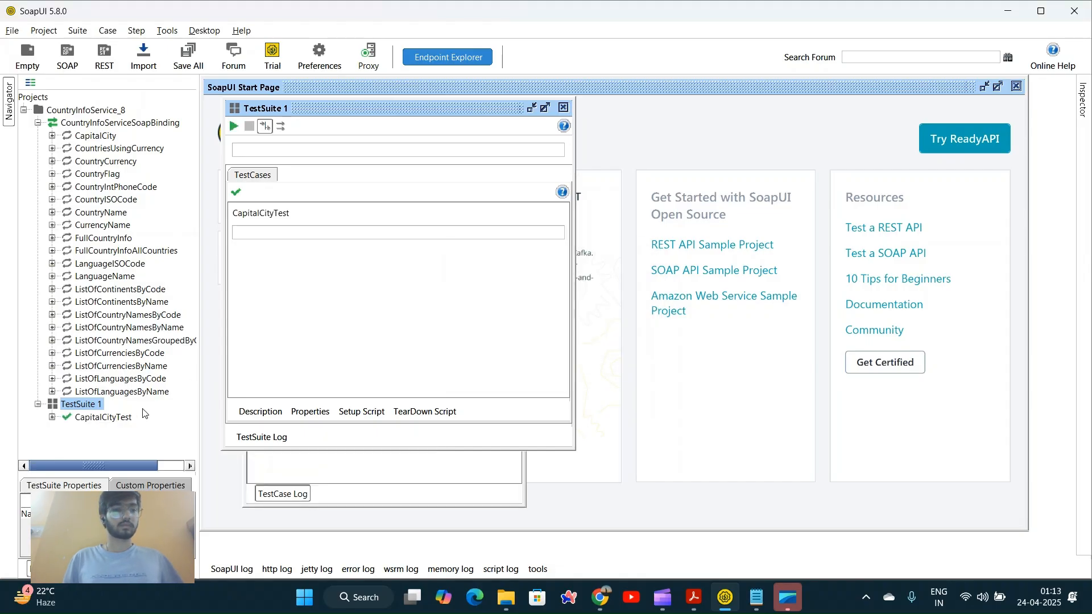
Add a SOAP Request test step named CapitalCityRequest to the CapitalCityTest test case.
{"action": "right_click", "coordinate": [121, 419]}
{"action": "mouse_move", "coordinate": [187, 413]}
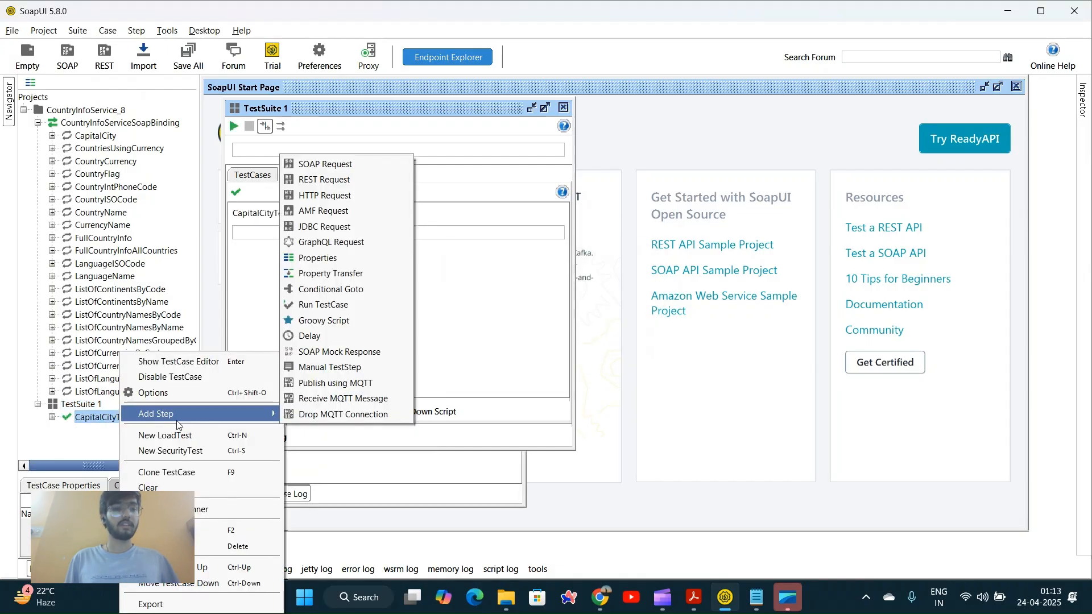
{"action": "left_click", "coordinate": [346, 164]}
{"action": "key", "text": "BackSpace"}
{"action": "type", "text": "Capi"}
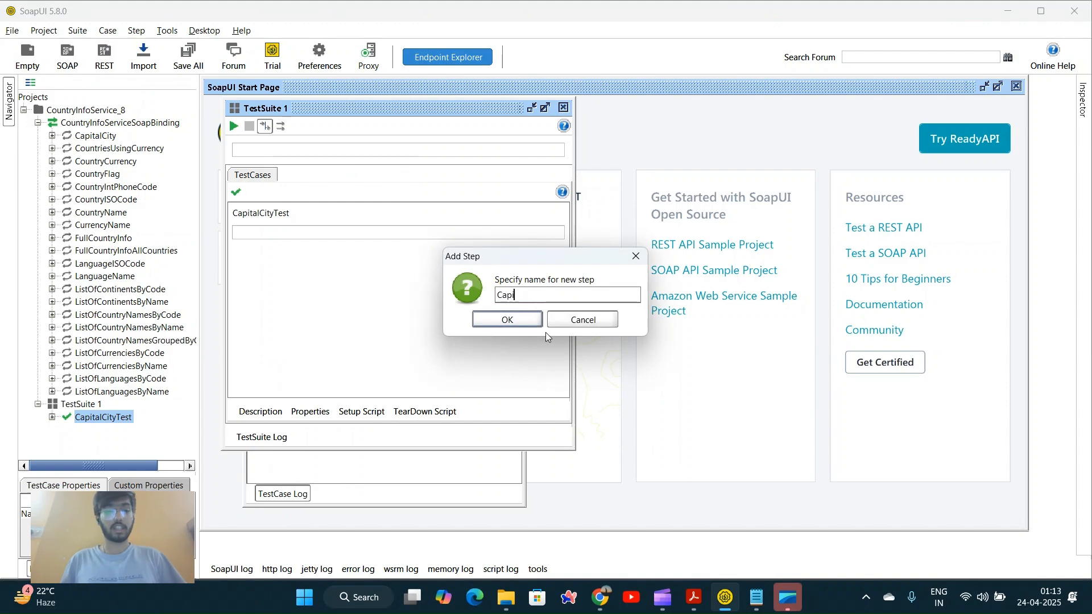
{"action": "type", "text": "talCity"}
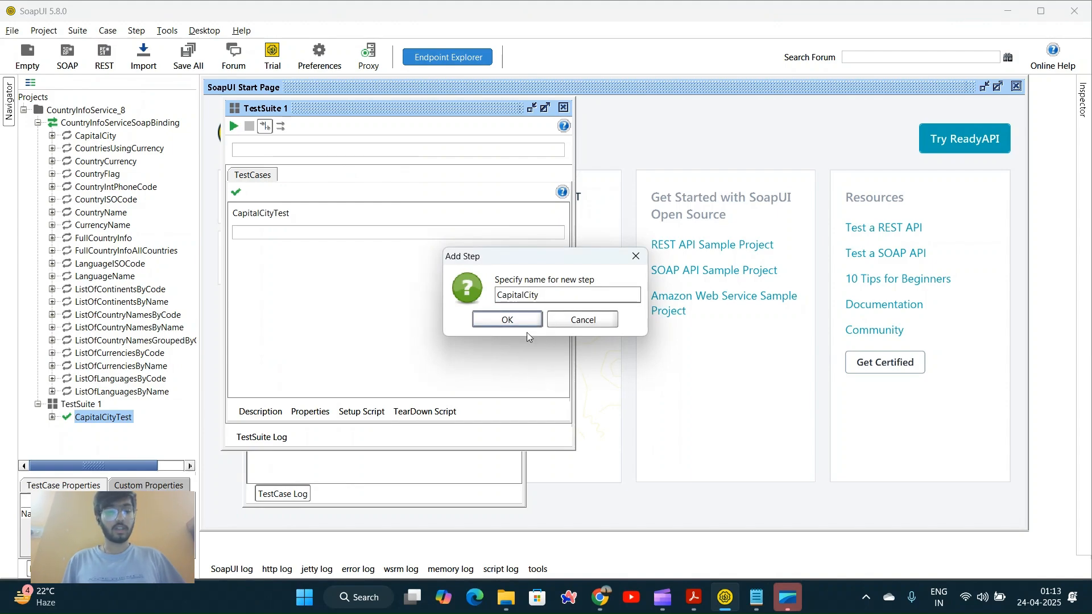
{"action": "type", "text": "Request"}
{"action": "key", "text": "Return"}
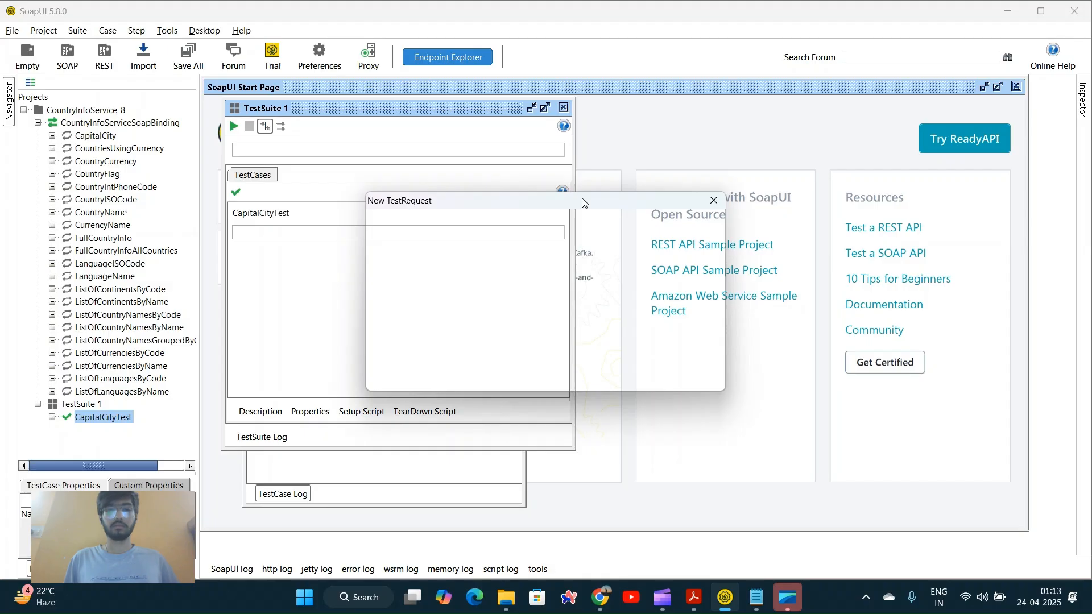
{"action": "left_click_drag", "start_coordinate": [583, 203], "coordinate": [583, 173]}
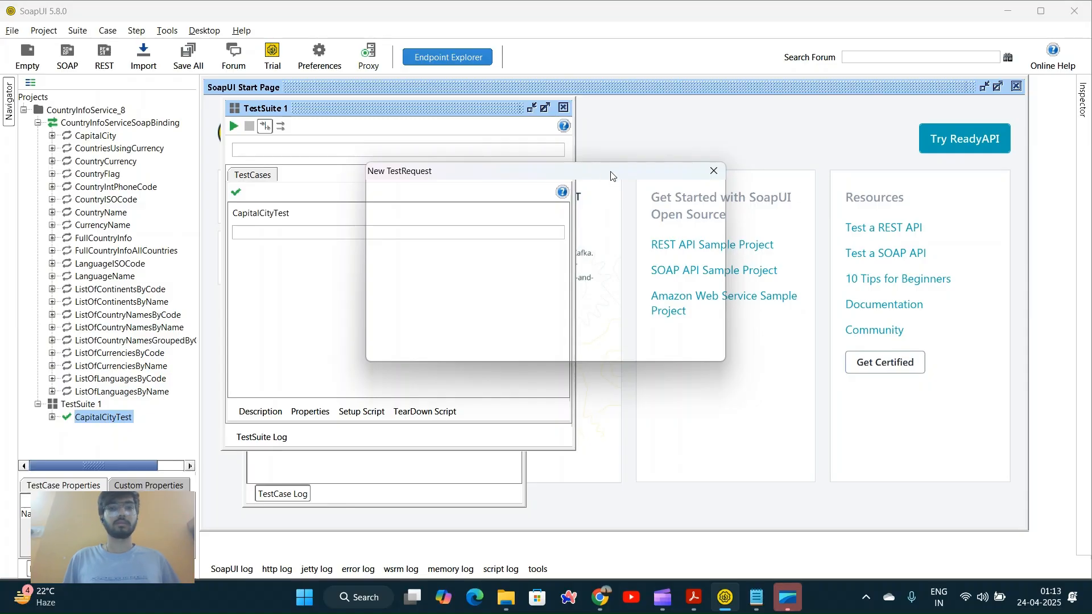
{"action": "left_click_drag", "start_coordinate": [611, 176], "coordinate": [620, 222]}
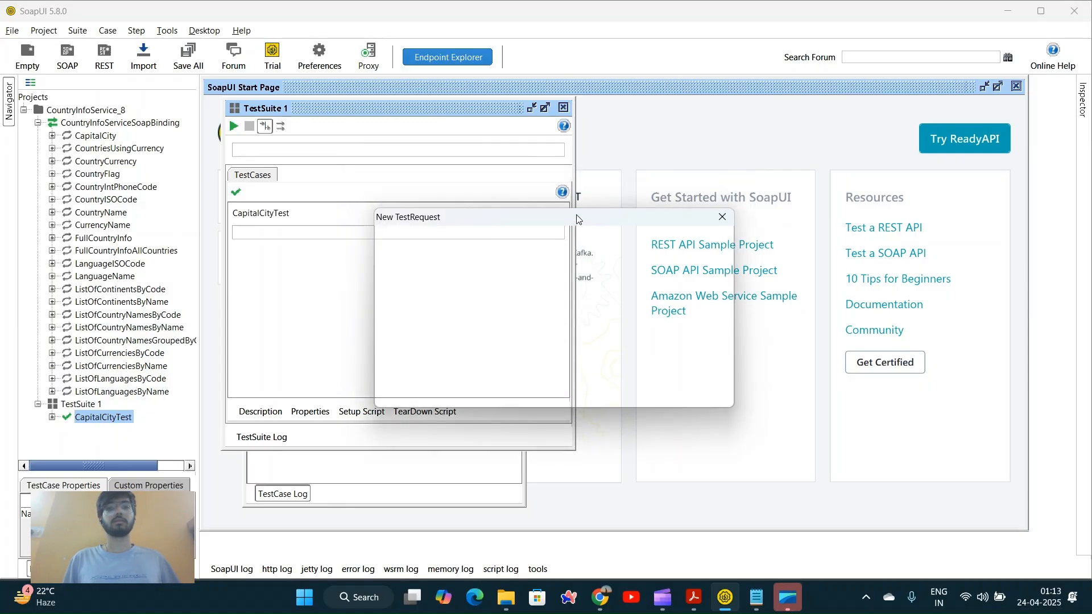
{"action": "left_click_drag", "start_coordinate": [589, 227], "coordinate": [585, 205]}
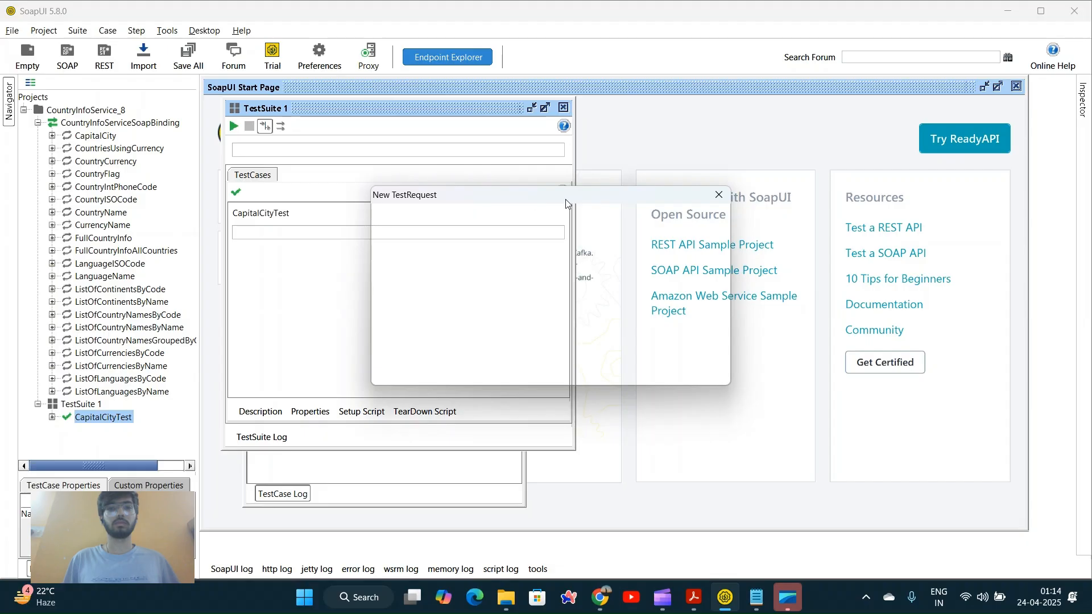
{"action": "left_click_drag", "start_coordinate": [565, 199], "coordinate": [536, 177]}
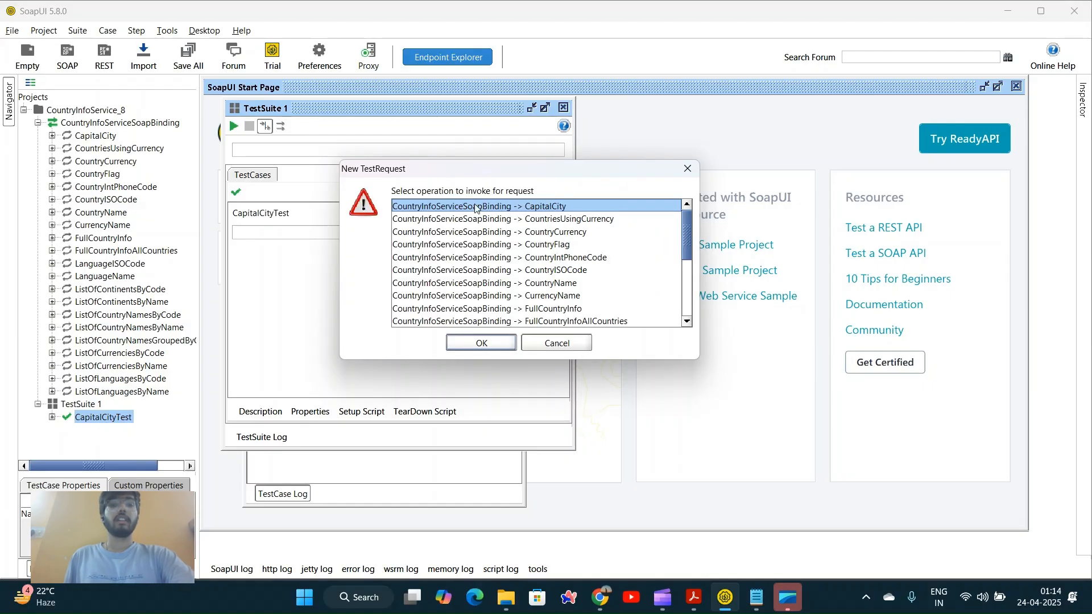
Choose the CapitalCity operation for the new request and accept the request options without adding any assertions.
{"action": "scroll", "coordinate": [586, 228], "scroll_direction": "down", "scroll_amount": 2}
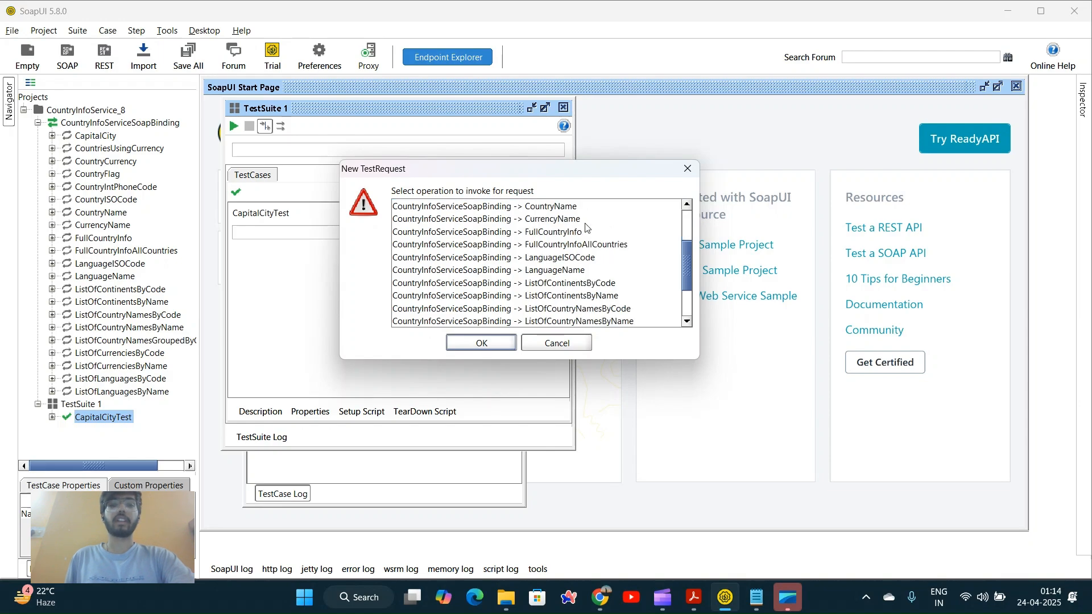
{"action": "scroll", "coordinate": [549, 215], "scroll_direction": "up", "scroll_amount": 2}
{"action": "left_click", "coordinate": [497, 342]}
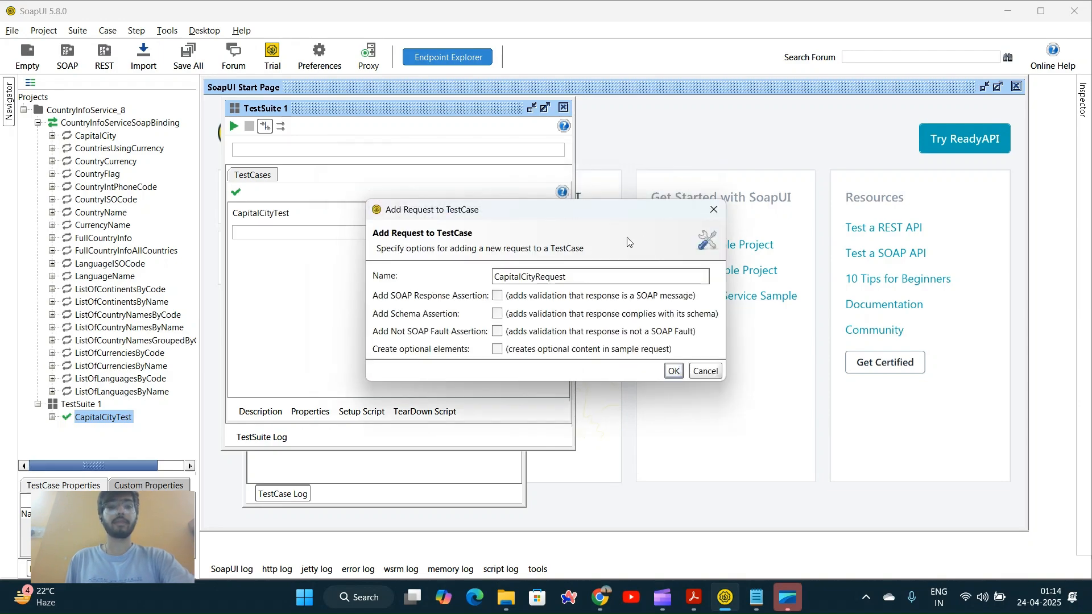
{"action": "left_click", "coordinate": [674, 372]}
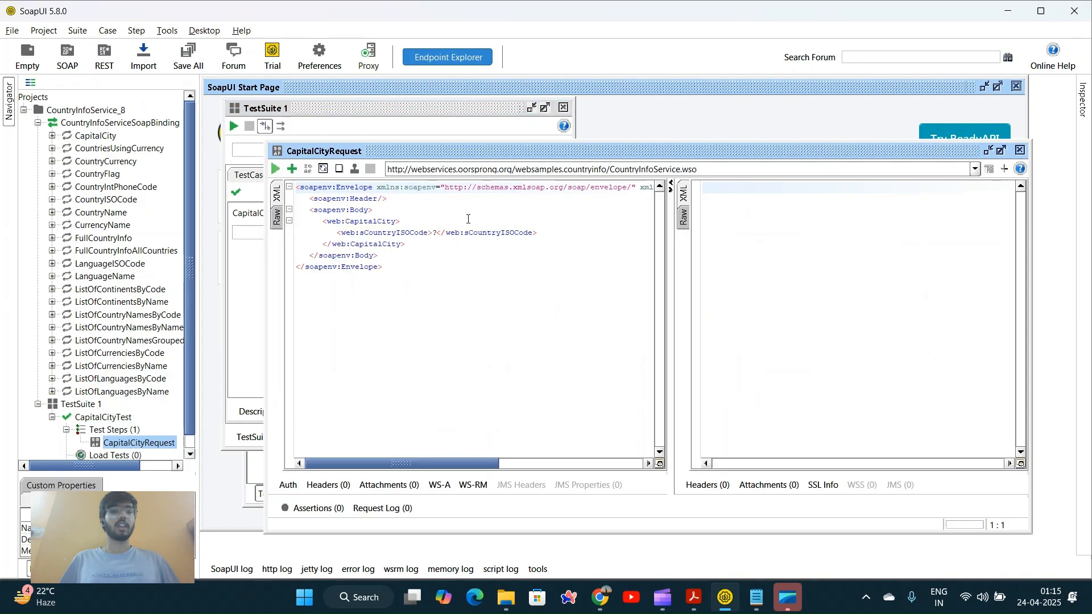
Set the sCountryISOCode value in CapitalCityRequest to IN and send the request.
{"action": "left_click", "coordinate": [435, 233]}
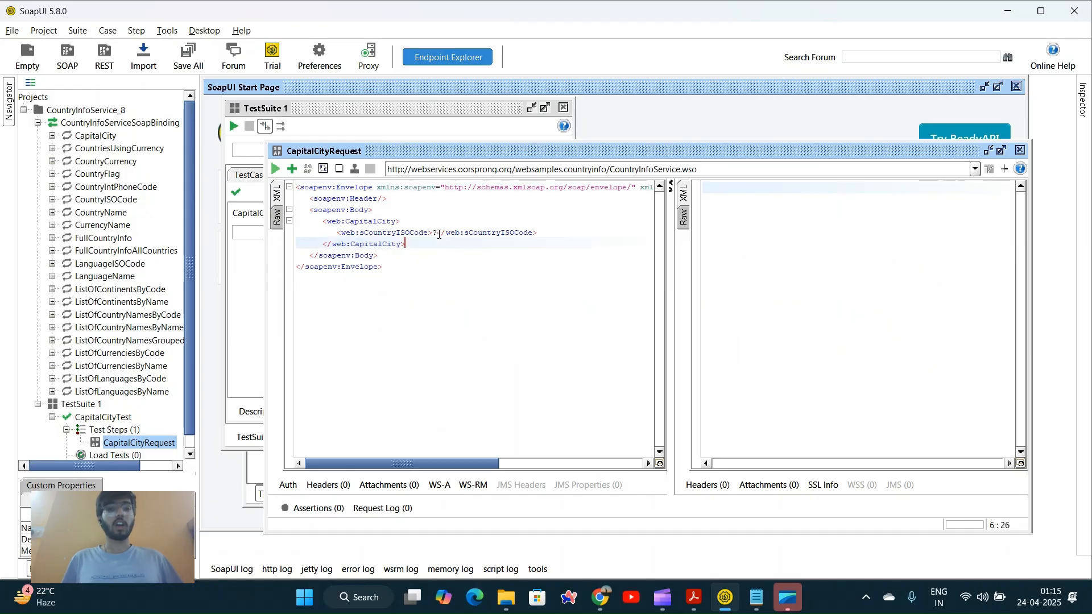
{"action": "key", "text": "BackSpace"}
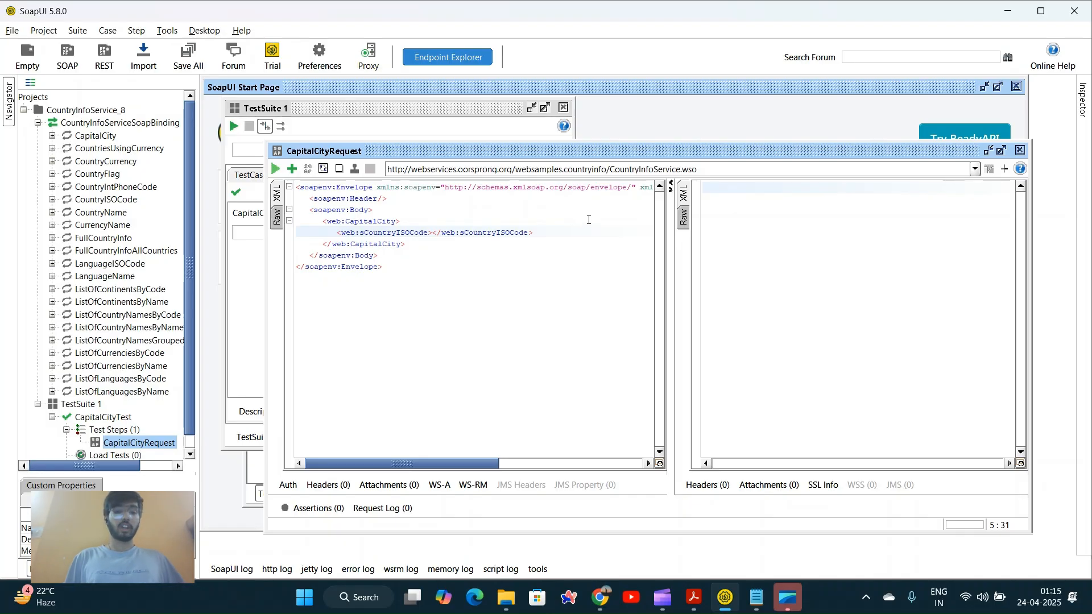
{"action": "type", "text": "IN"}
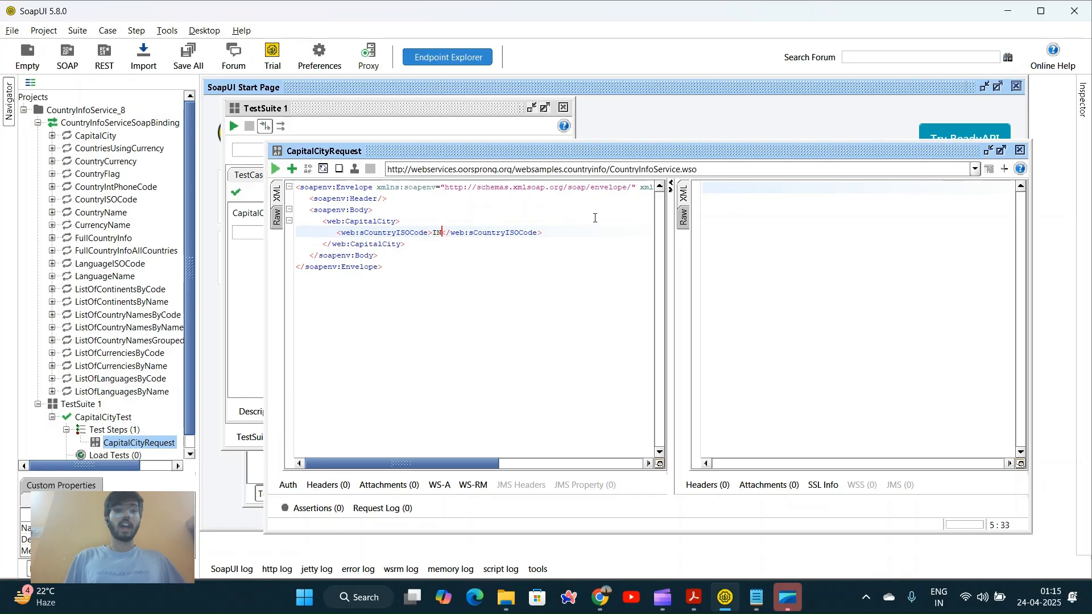
{"action": "left_click", "coordinate": [277, 170]}
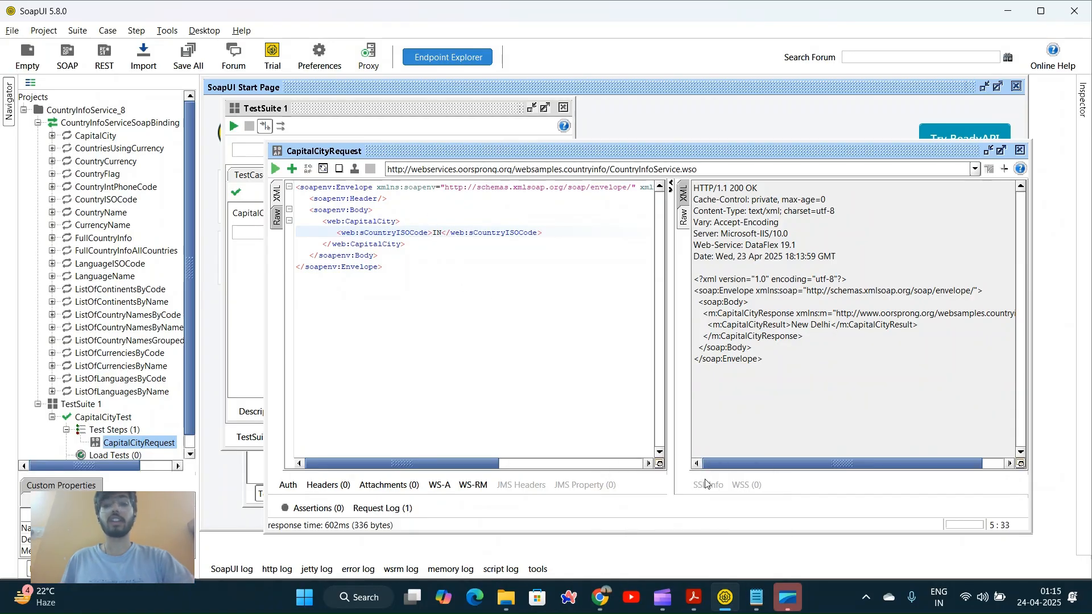
Check the required assertions in the assignment PDF, return to SoapUI and add an XPath Match assertion to CapitalCityRequest.
{"action": "key", "text": "alt+Tab"}
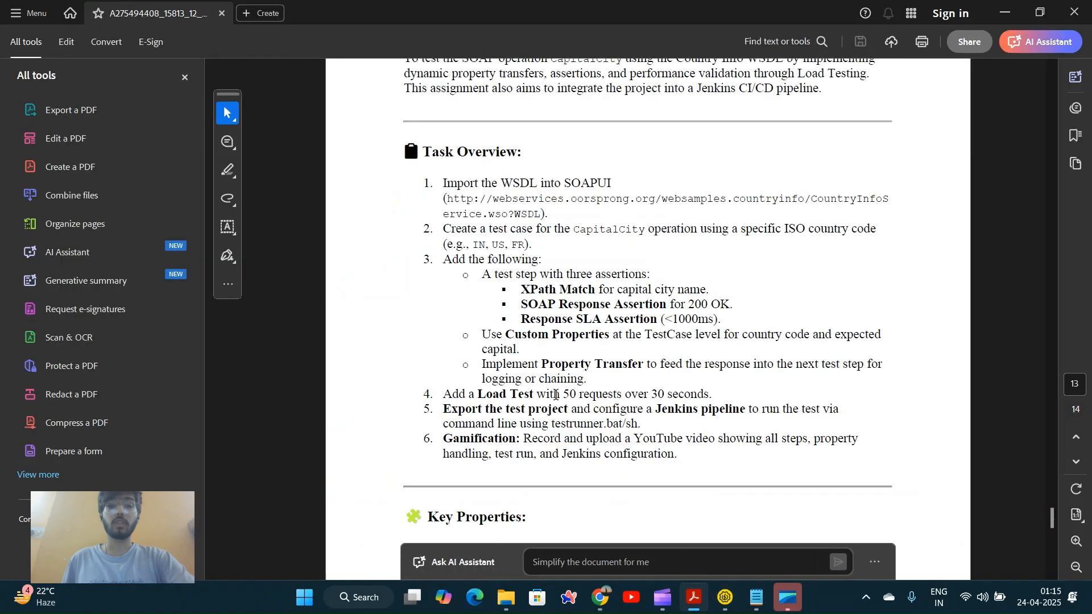
{"action": "double_click", "coordinate": [448, 261]}
{"action": "left_click", "coordinate": [583, 237]}
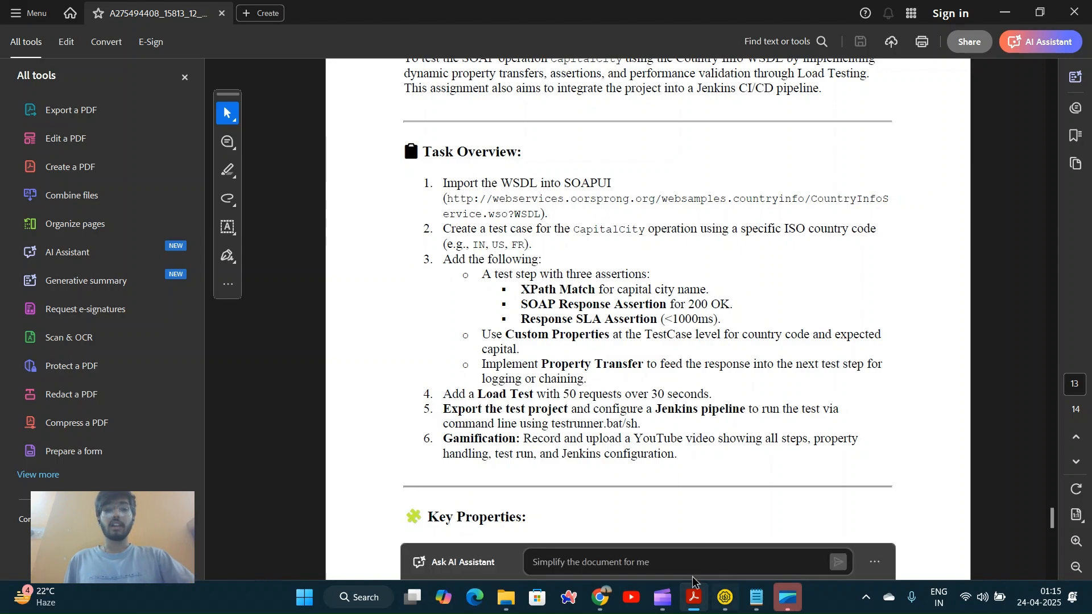
{"action": "left_click", "coordinate": [727, 597]}
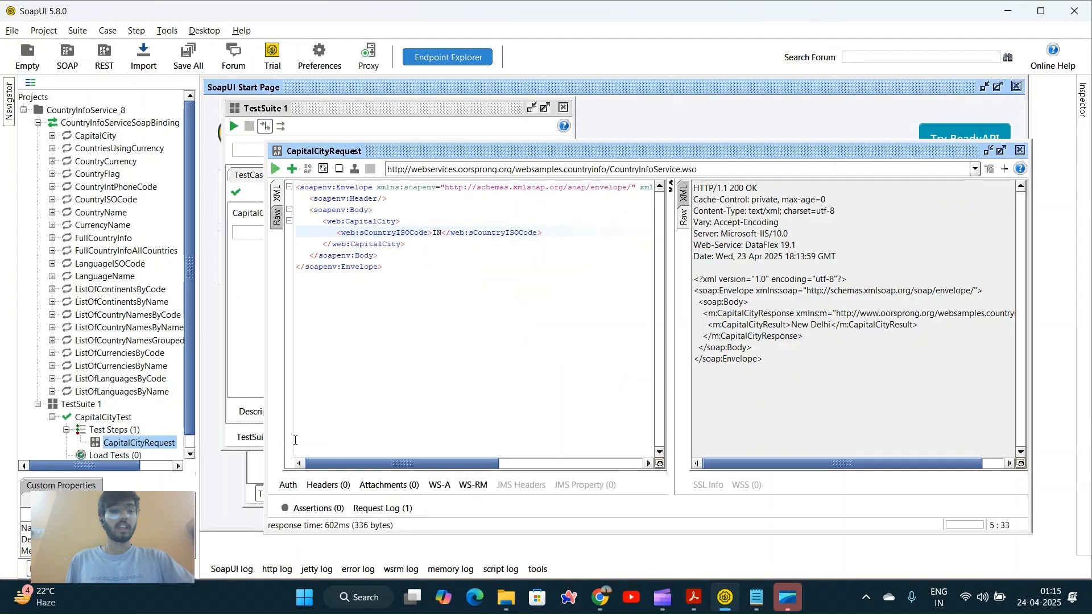
{"action": "left_click", "coordinate": [330, 510]}
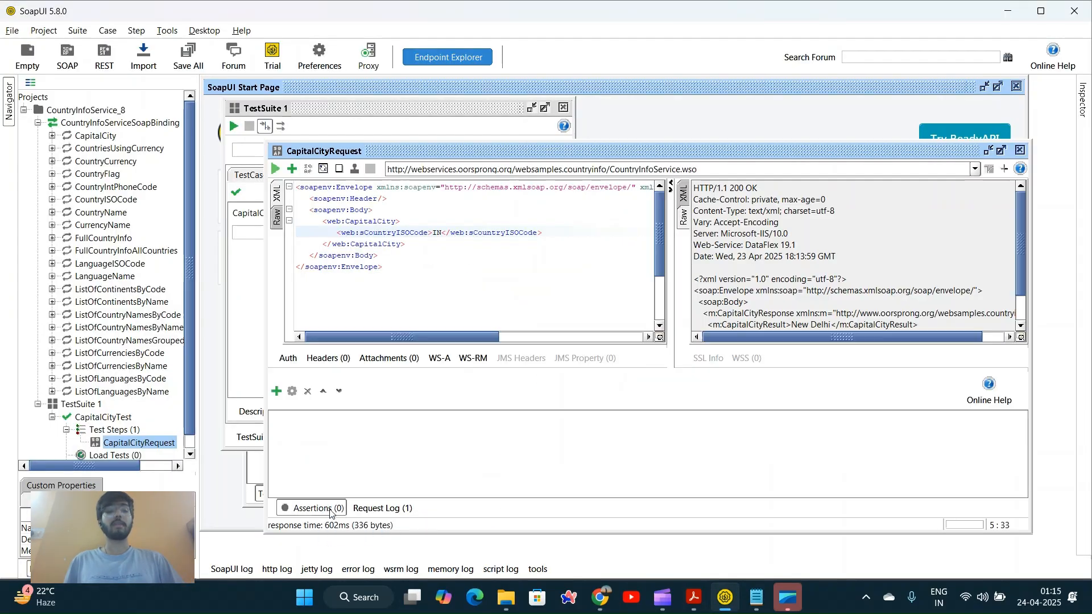
{"action": "left_click", "coordinate": [276, 392]}
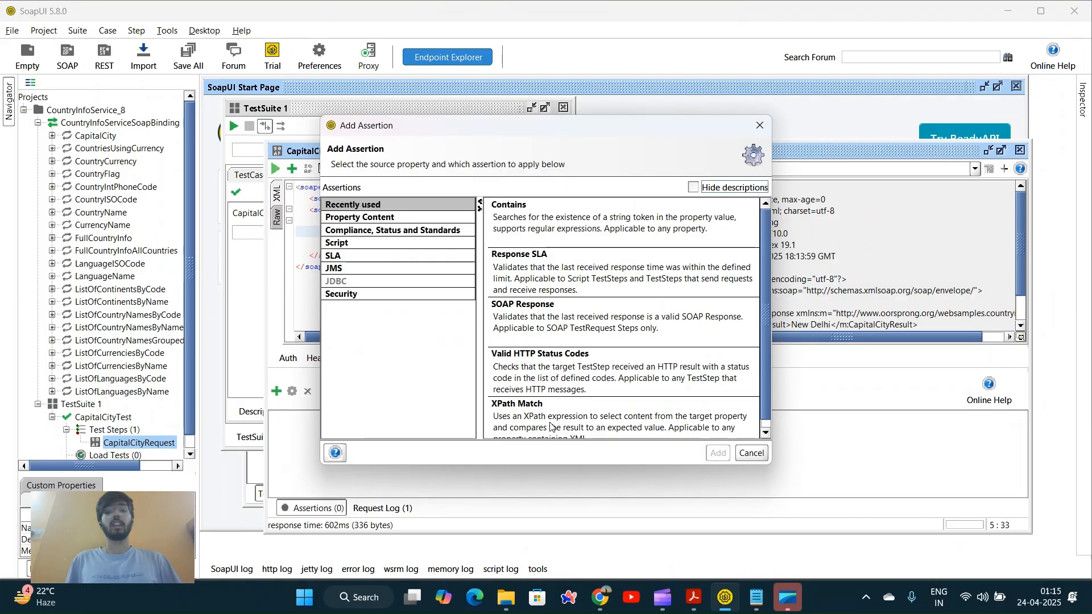
{"action": "left_click", "coordinate": [550, 427]}
{"action": "left_click", "coordinate": [718, 453]}
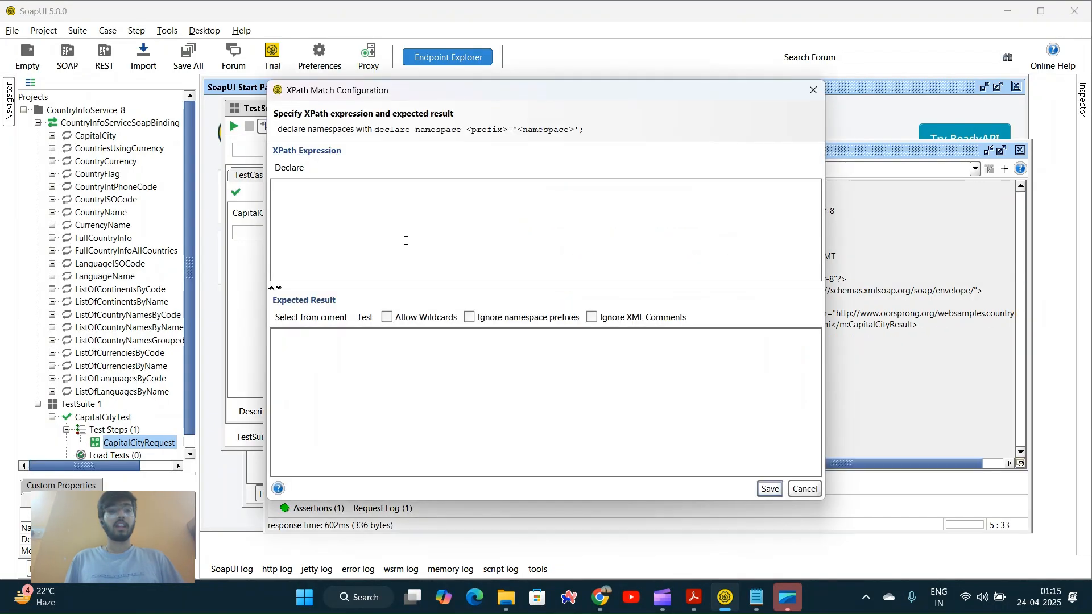
Declare the namespaces in the XPath Match assertion, set the expression //m:CapitalCityResult, take the expected result from the current response and save.
{"action": "left_click", "coordinate": [288, 168]}
{"action": "left_click", "coordinate": [629, 214]}
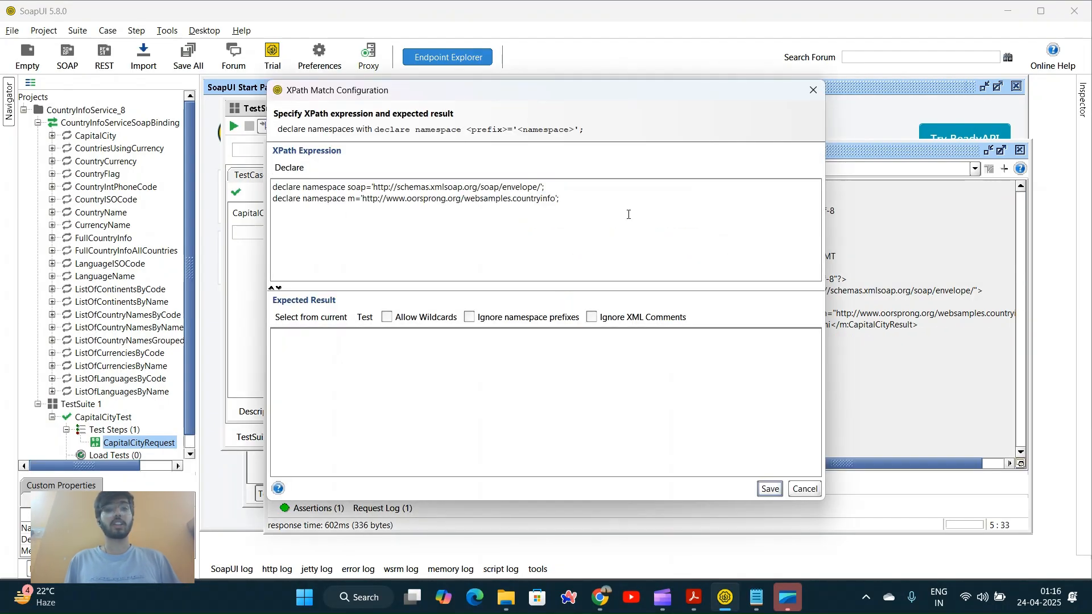
{"action": "left_click_drag", "start_coordinate": [549, 103], "coordinate": [403, 104]}
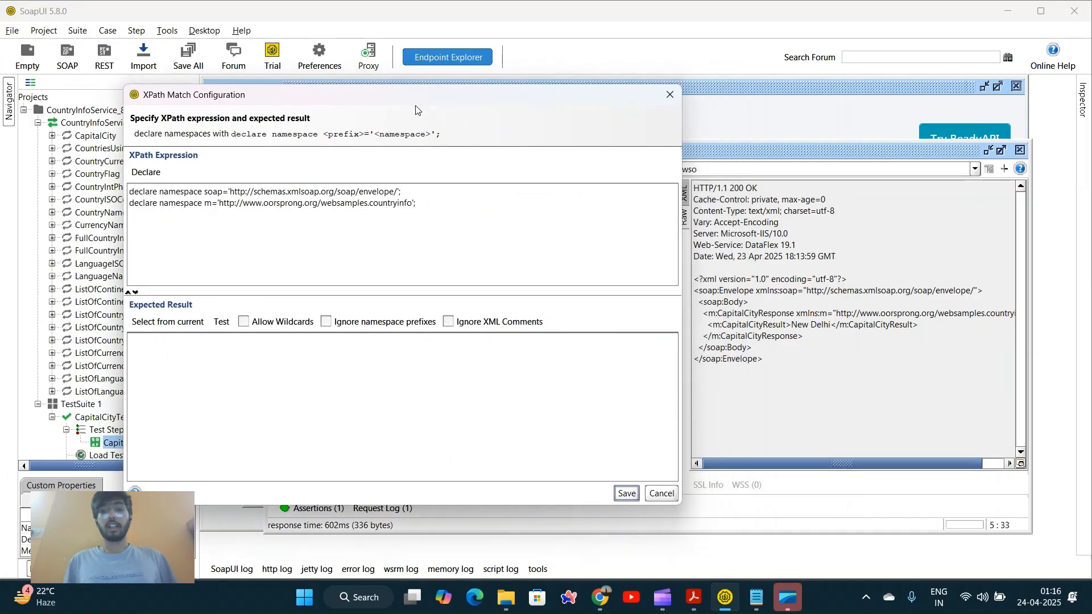
{"action": "type", "text": "//m"}
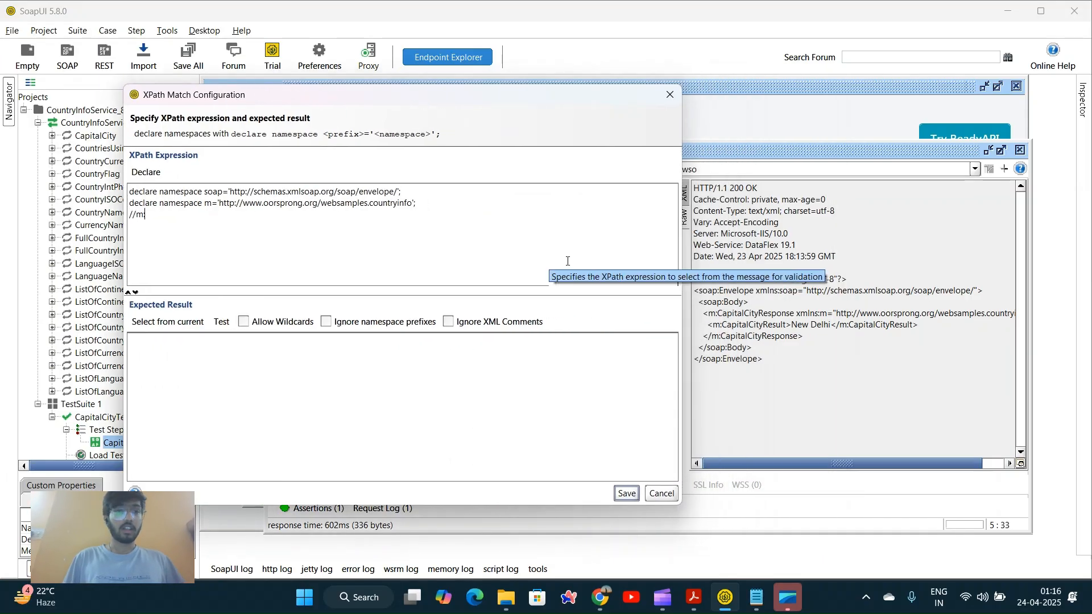
{"action": "type", "text": ":CapitalC"}
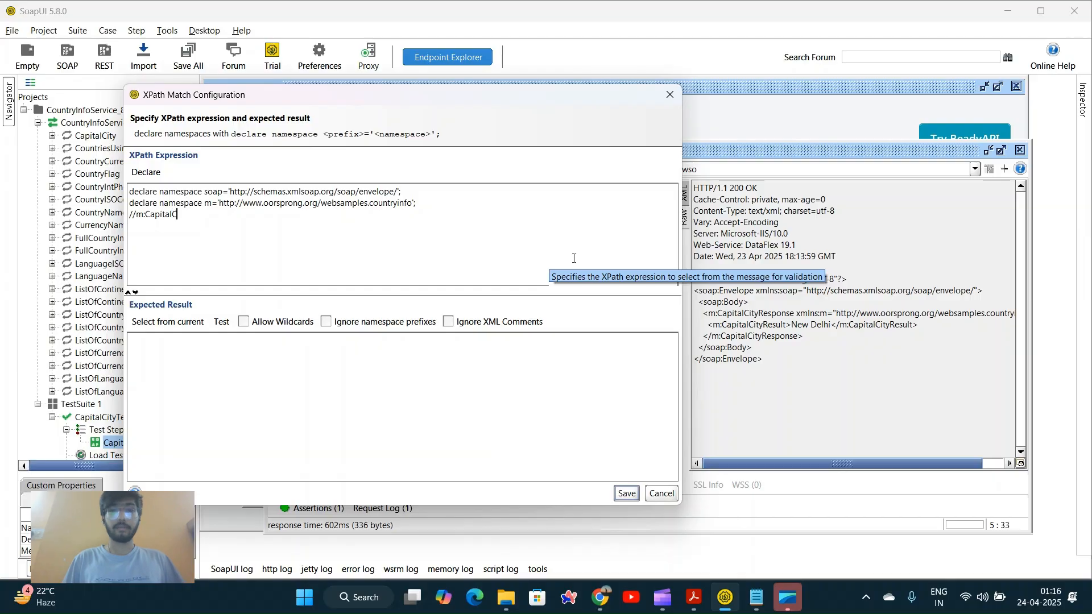
{"action": "type", "text": "ityResult"}
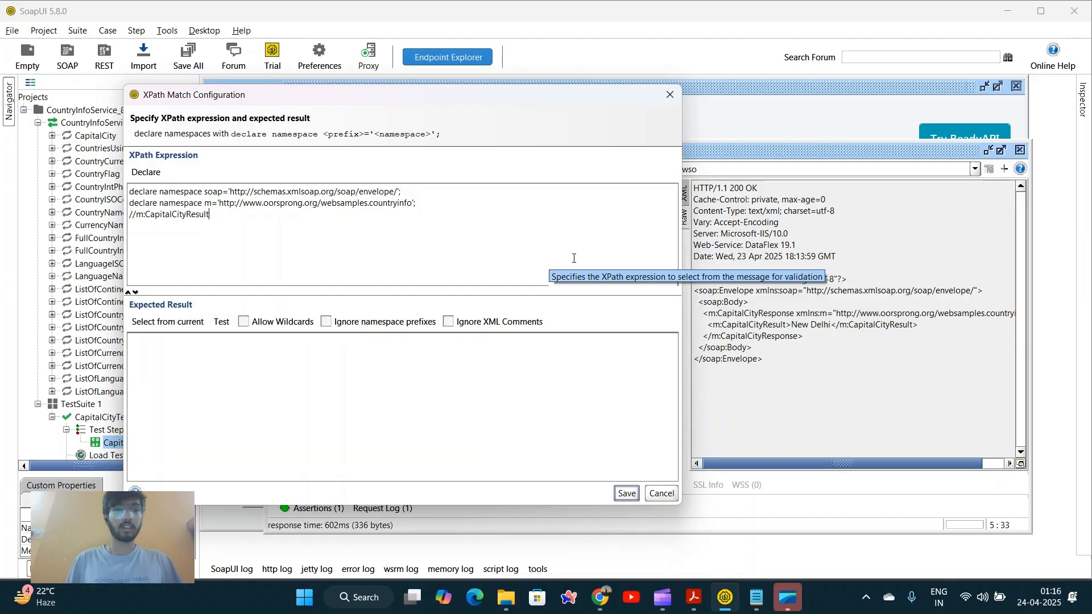
{"action": "left_click", "coordinate": [195, 327]}
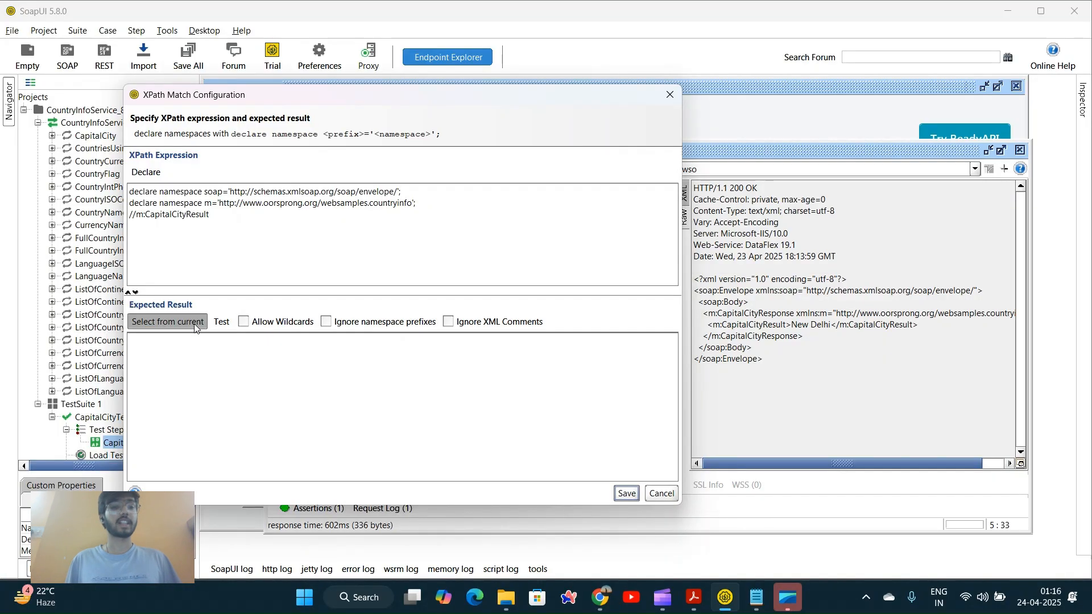
{"action": "left_click", "coordinate": [626, 494]}
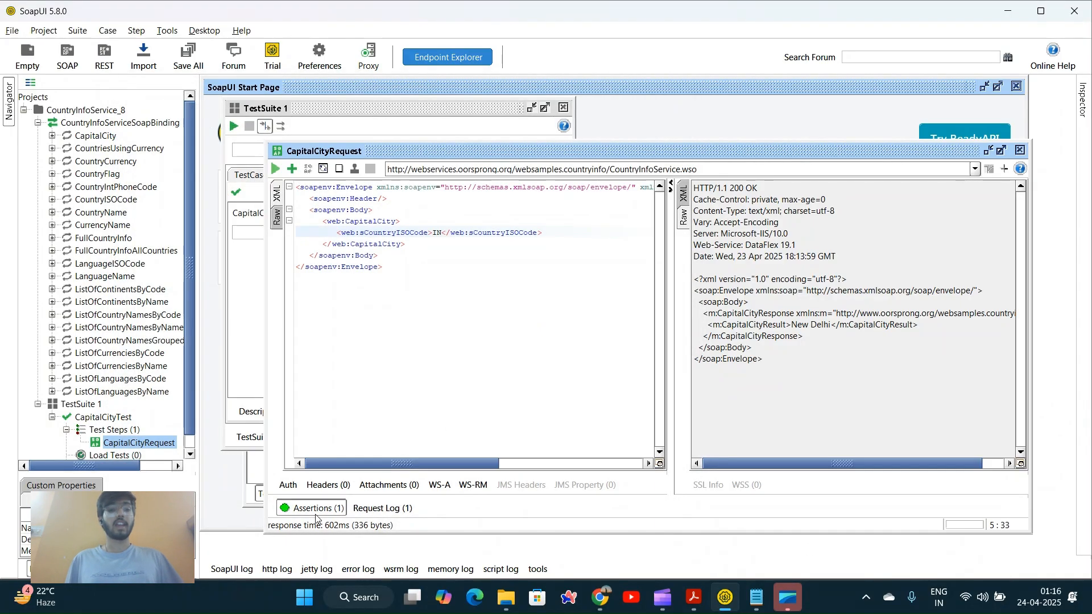
Check the assignment PDF for the second assertion, then add a SOAP Response assertion to CapitalCityRequest in SoapUI.
{"action": "left_click", "coordinate": [694, 597]}
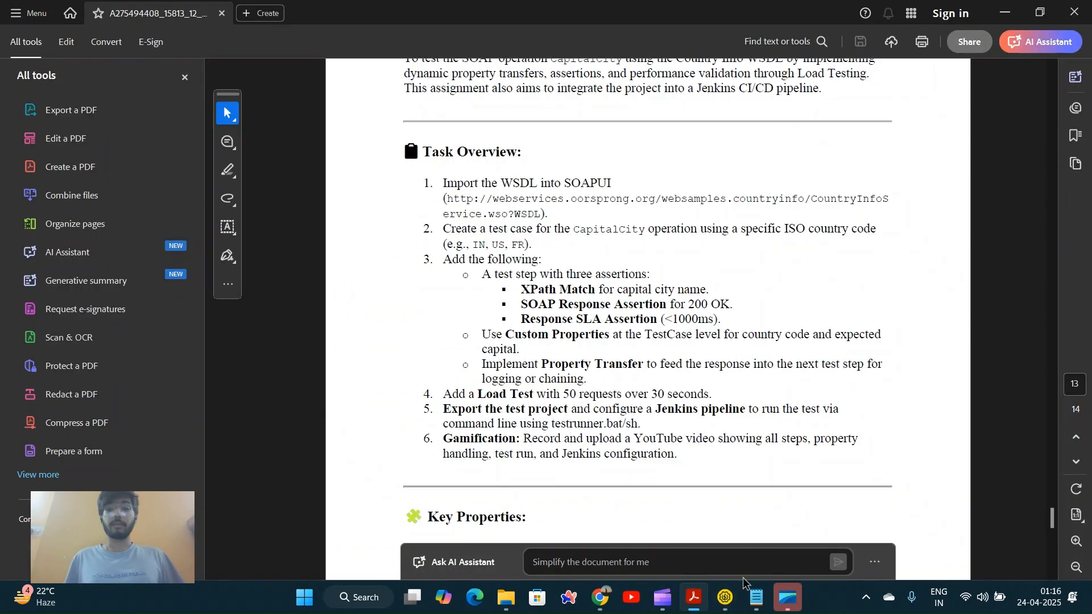
{"action": "mouse_move", "coordinate": [725, 597]}
{"action": "left_click", "coordinate": [718, 536]}
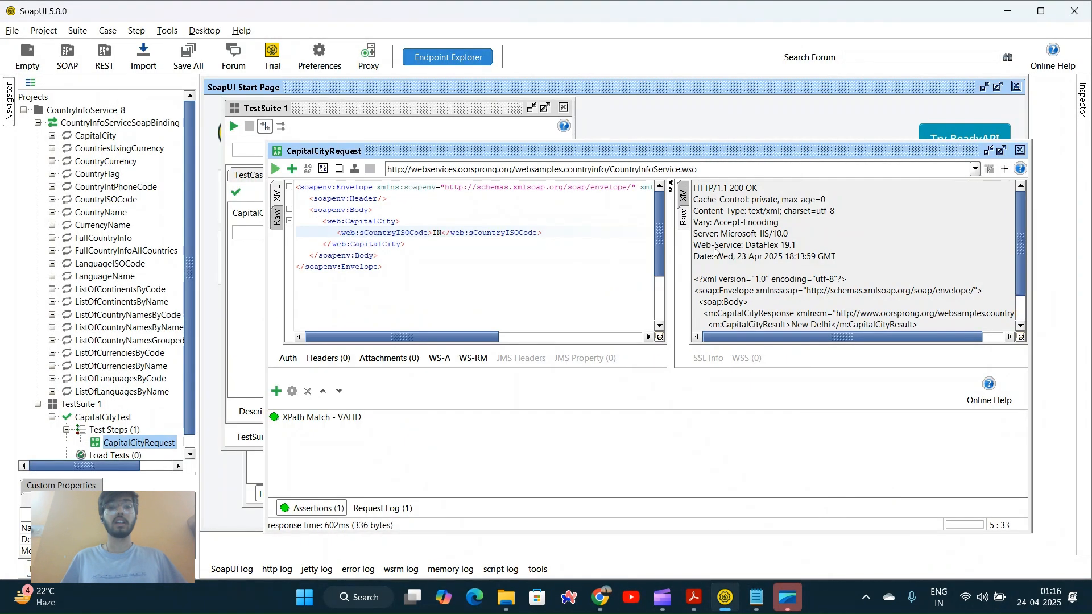
{"action": "left_click", "coordinate": [275, 392]}
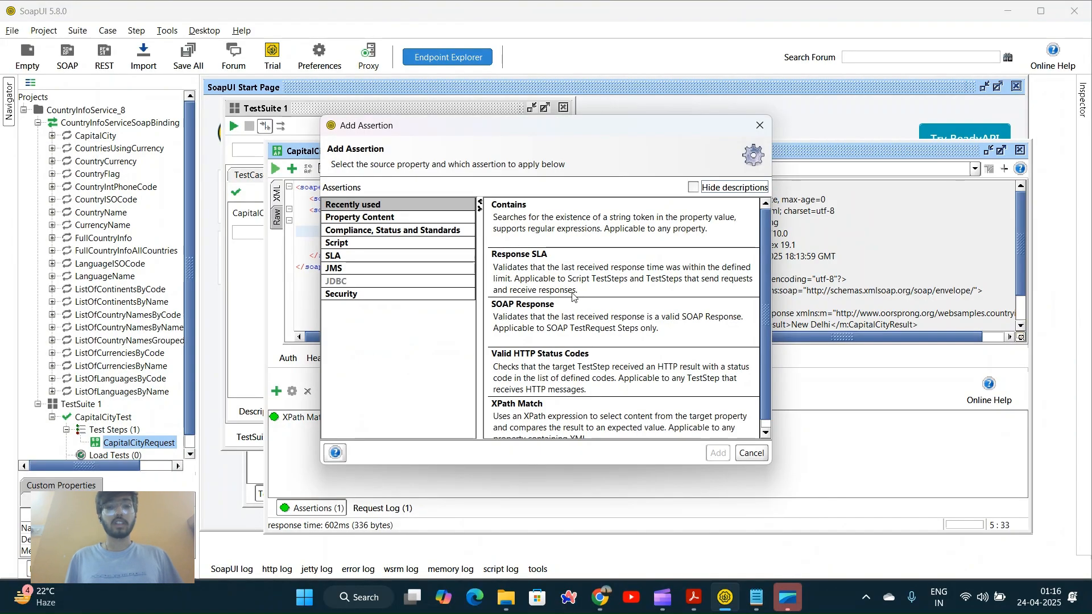
{"action": "left_click", "coordinate": [573, 320]}
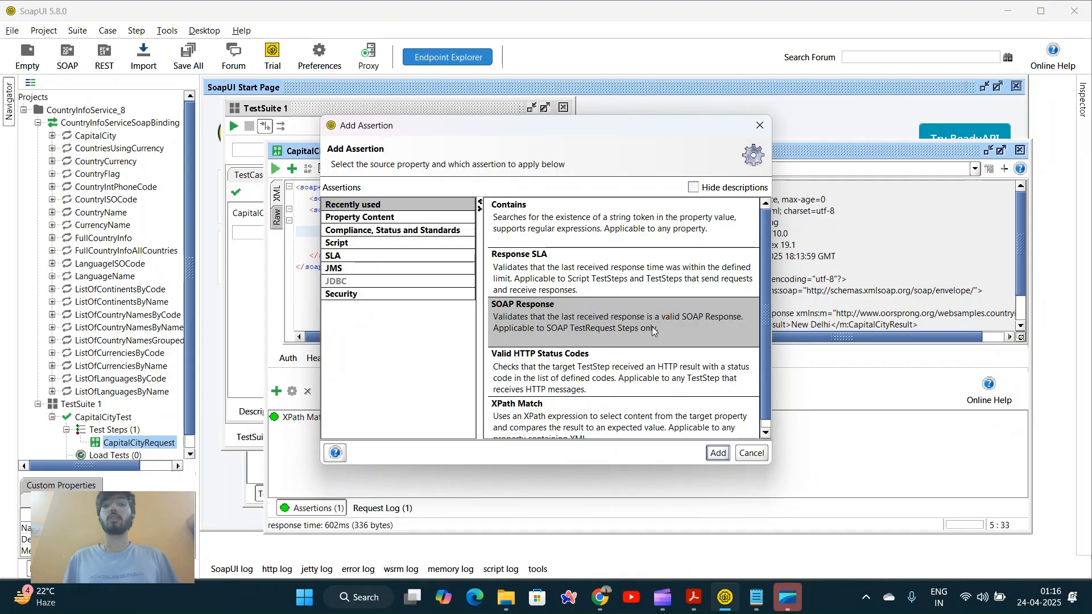
{"action": "left_click", "coordinate": [719, 453]}
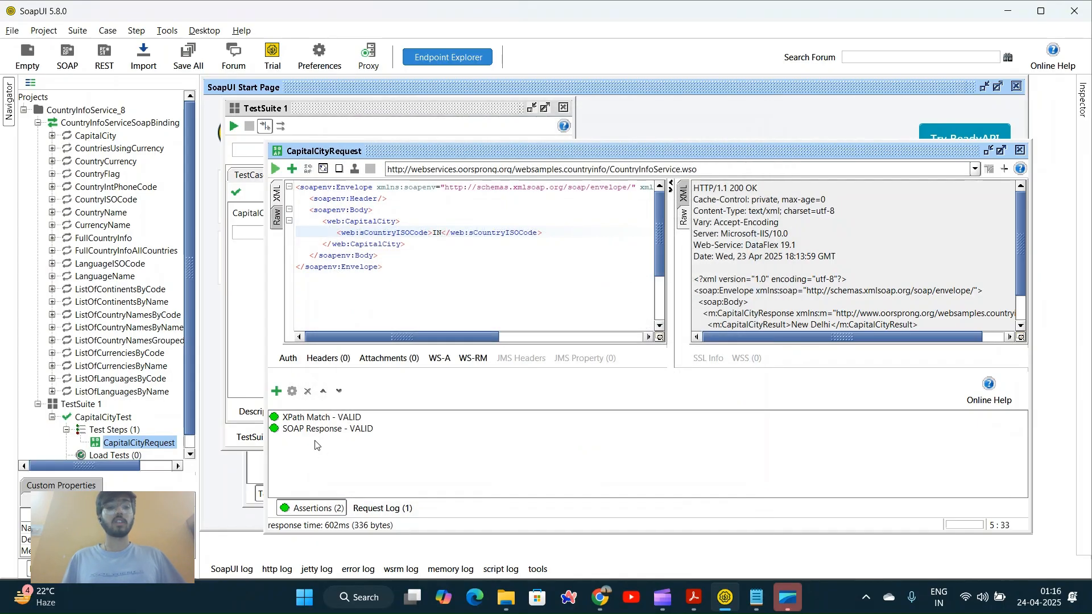
Check the assignment PDF for the third assertion, then add a Response SLA assertion in SoapUI with a maximum response time of 602 ms.
{"action": "left_click", "coordinate": [694, 597]}
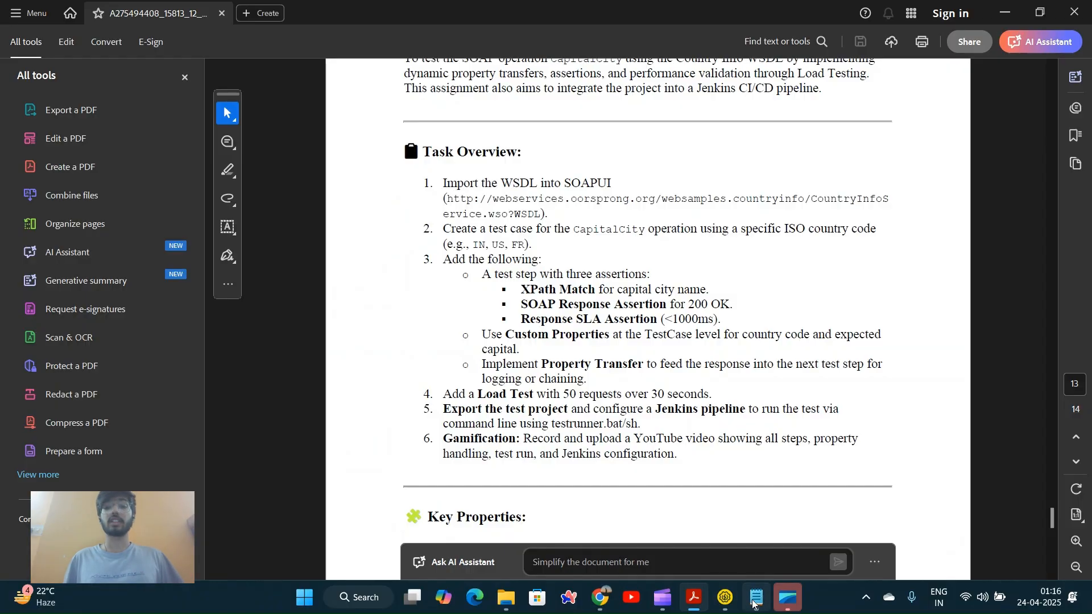
{"action": "left_click", "coordinate": [725, 597]}
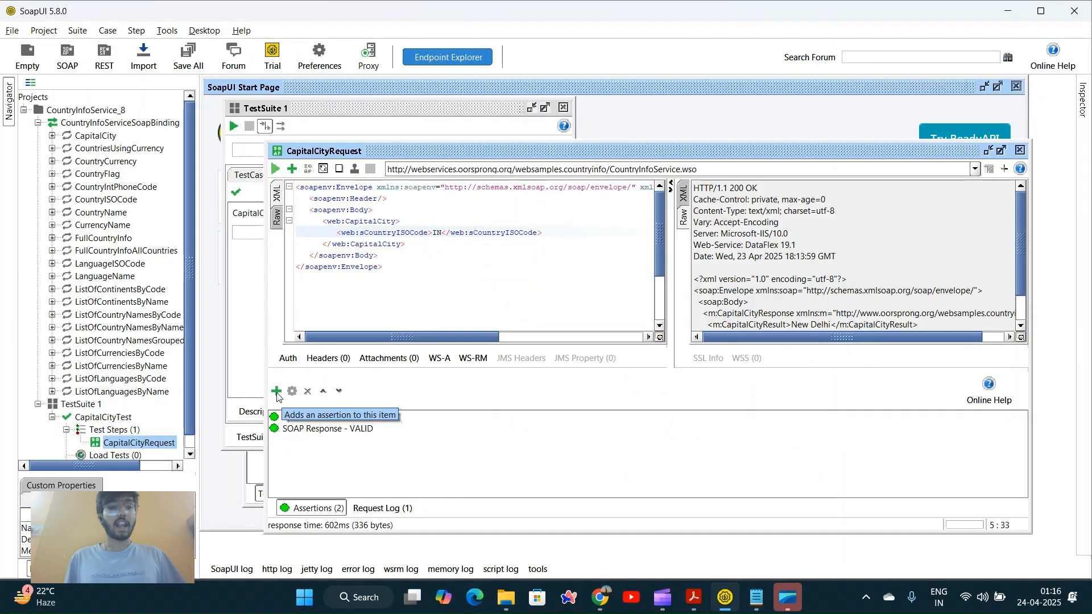
{"action": "left_click", "coordinate": [277, 392]}
{"action": "left_click", "coordinate": [588, 277]}
{"action": "left_click", "coordinate": [718, 453]}
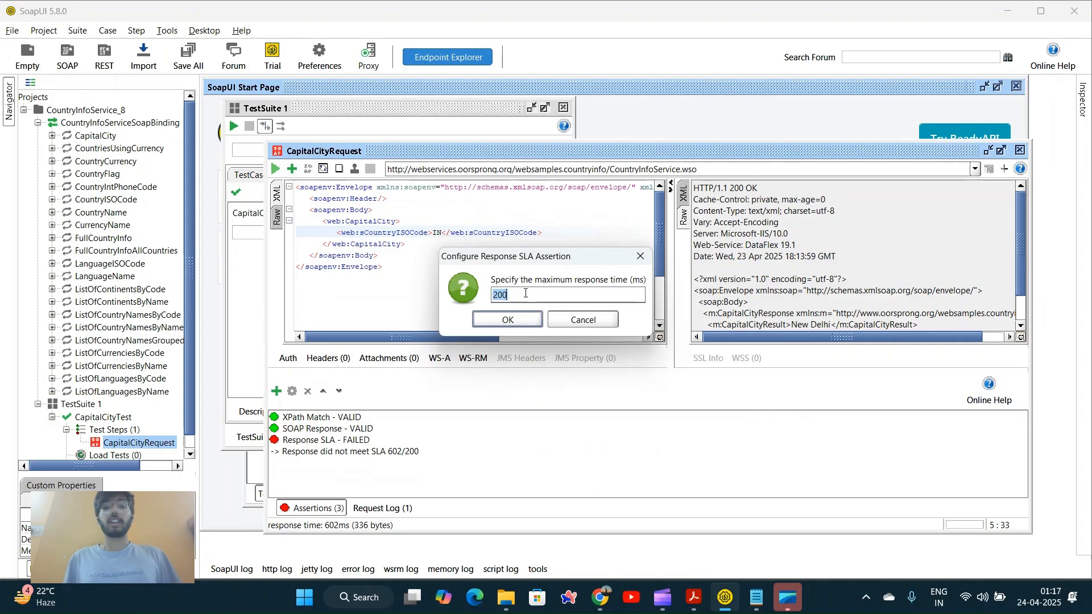
{"action": "key", "text": "BackSpace"}
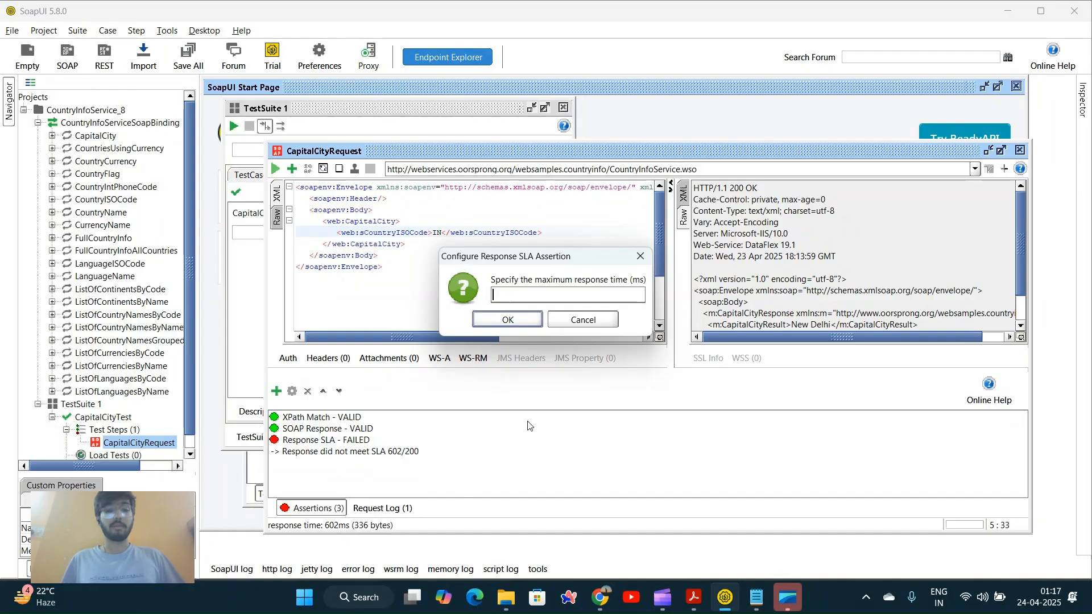
{"action": "type", "text": "602"}
{"action": "left_click", "coordinate": [501, 322]}
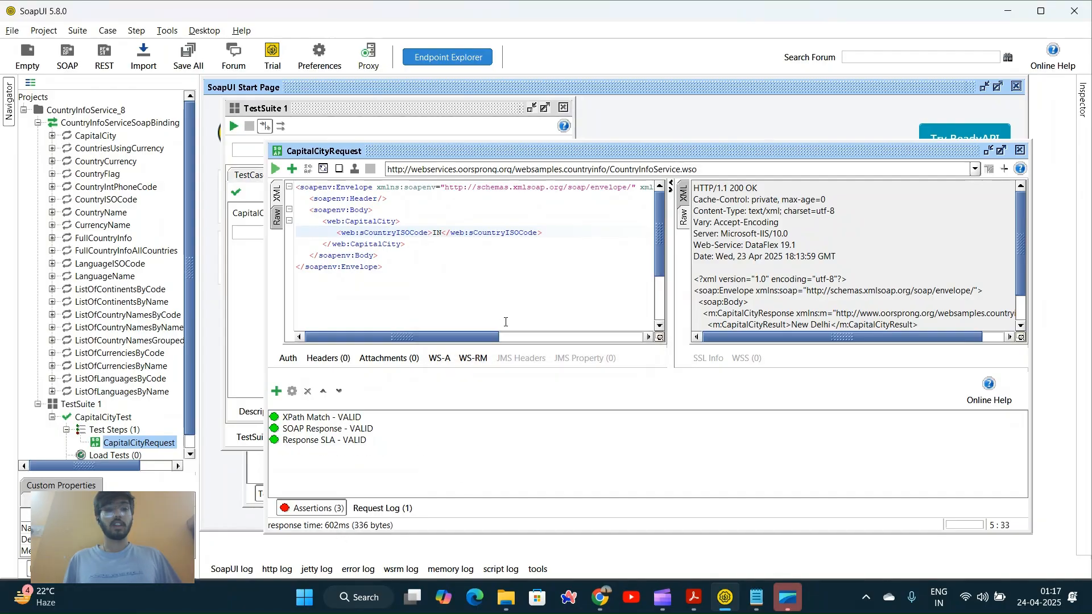
Resend CapitalCityRequest, set the Response SLA assertion's maximum response time to 636 ms and show the assertions list again.
{"action": "left_click", "coordinate": [273, 169]}
{"action": "double_click", "coordinate": [353, 441]}
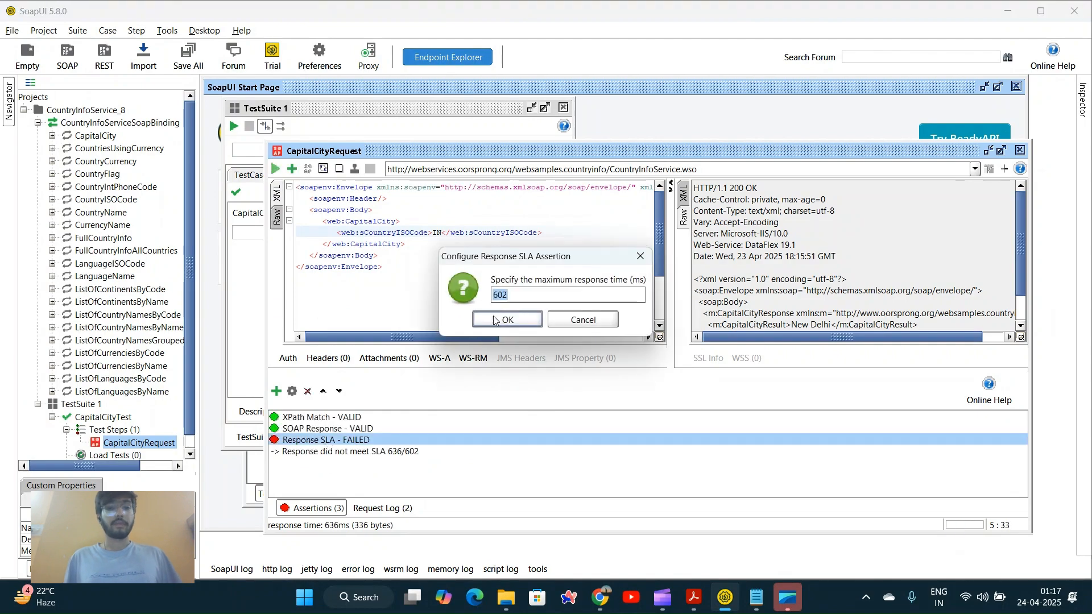
{"action": "type", "text": "636"}
{"action": "key", "text": "Return"}
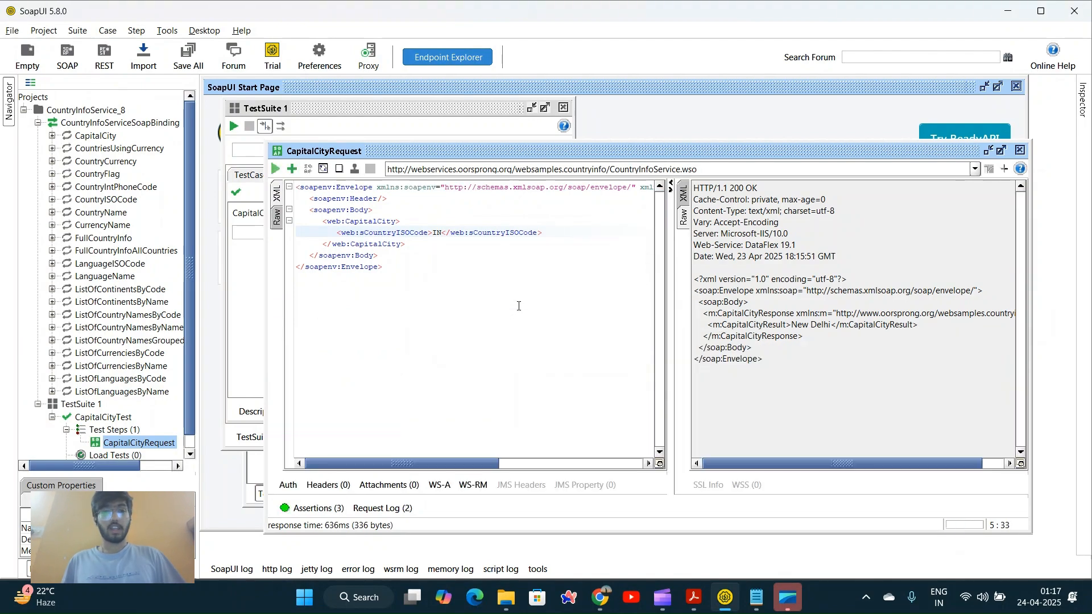
{"action": "left_click", "coordinate": [337, 505]}
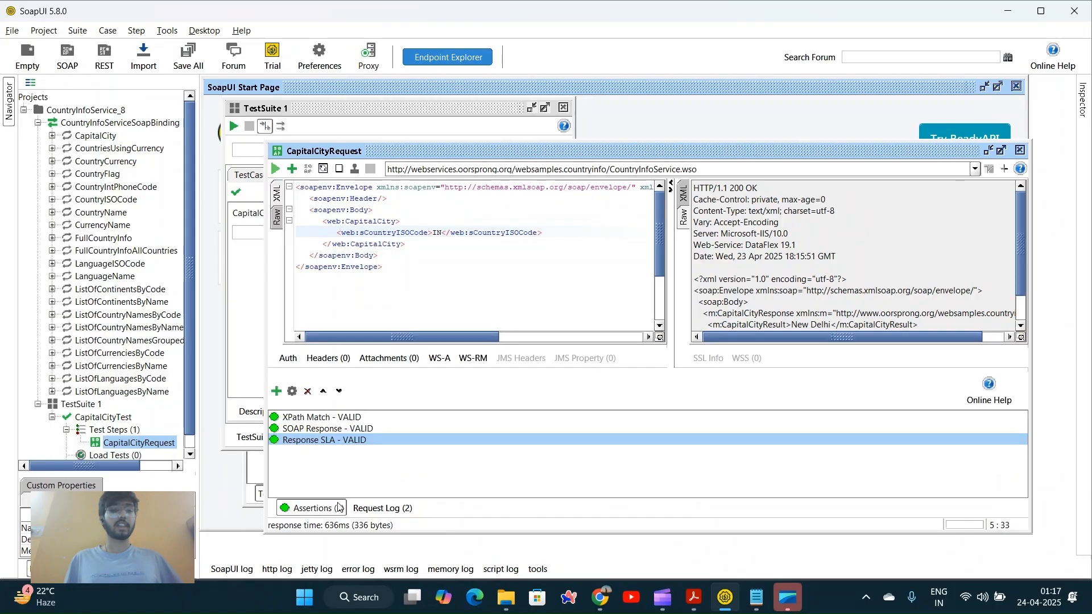
Remove the Response SLA assertion from CapitalCityRequest and confirm the removal.
{"action": "right_click", "coordinate": [354, 442]}
{"action": "left_click", "coordinate": [394, 423]}
{"action": "left_click", "coordinate": [389, 443]}
{"action": "right_click", "coordinate": [389, 444]}
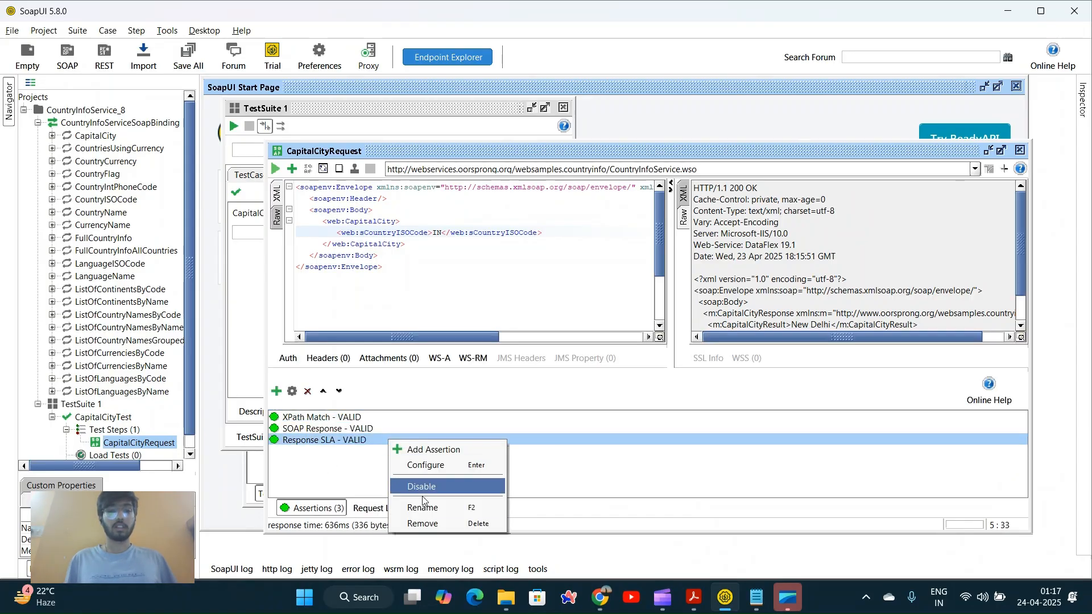
{"action": "left_click", "coordinate": [429, 522]}
{"action": "left_click", "coordinate": [540, 318]}
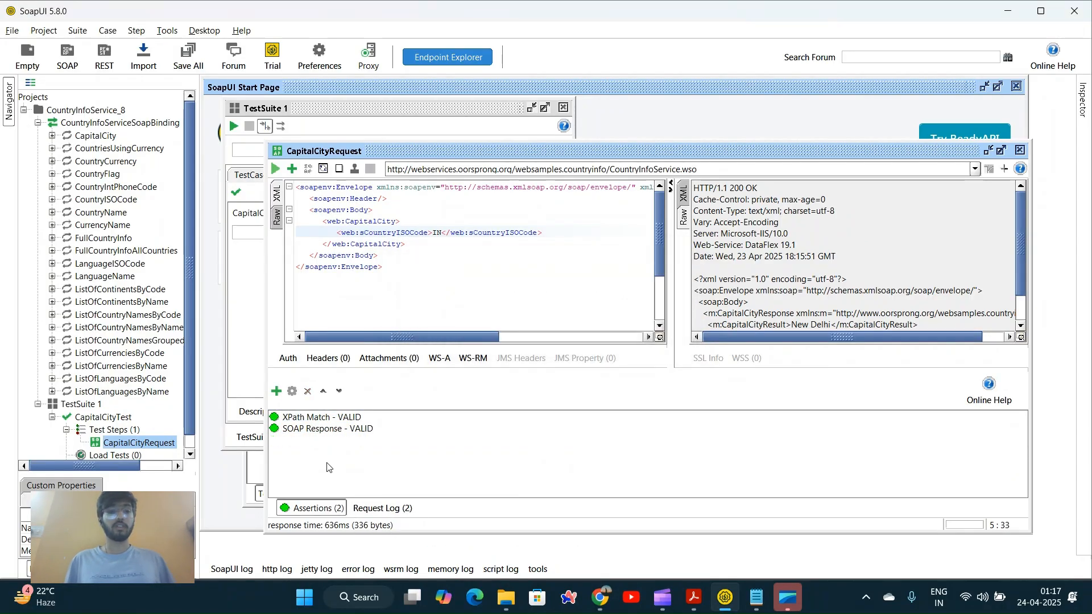
Check the assignment PDF for the custom properties requirement, then add a CountryCode property with value IN to the CapitalCityTest test case in SoapUI.
{"action": "left_click", "coordinate": [694, 597]}
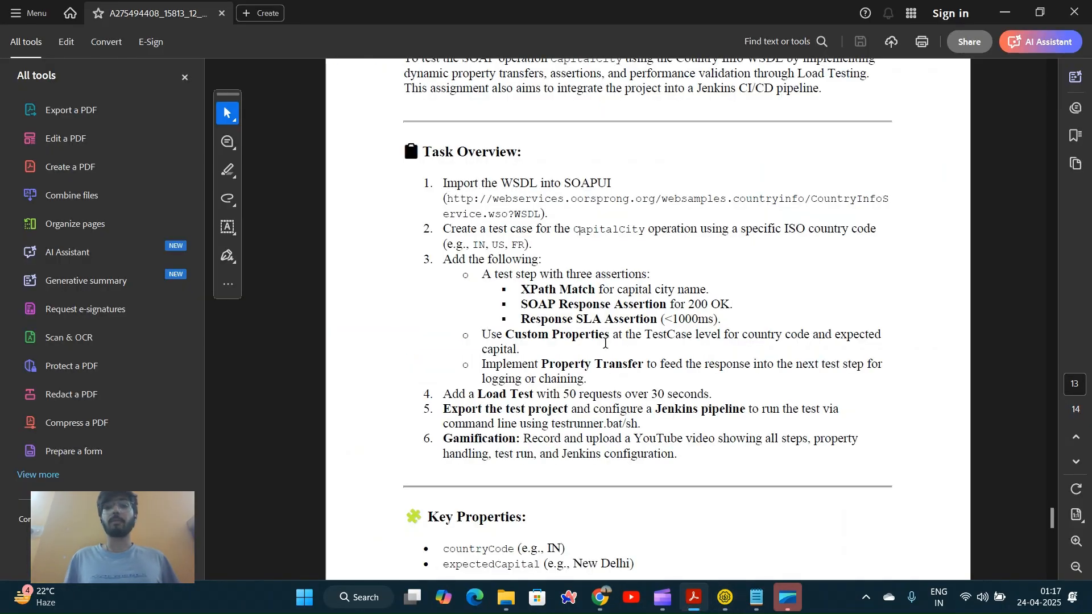
{"action": "left_click", "coordinate": [725, 597]}
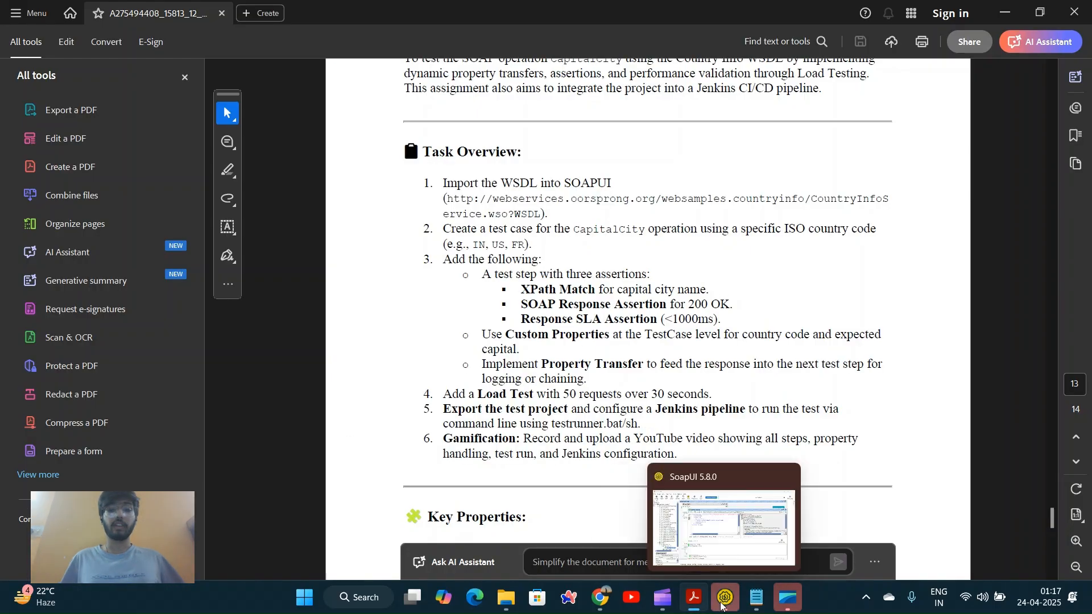
{"action": "left_click", "coordinate": [725, 597]}
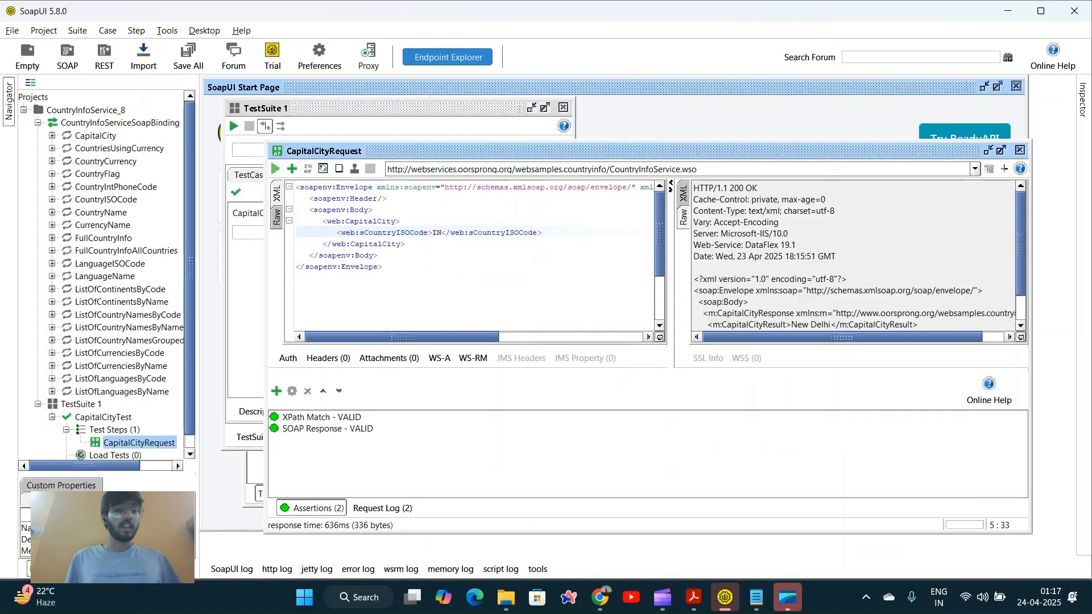
{"action": "double_click", "coordinate": [124, 419]}
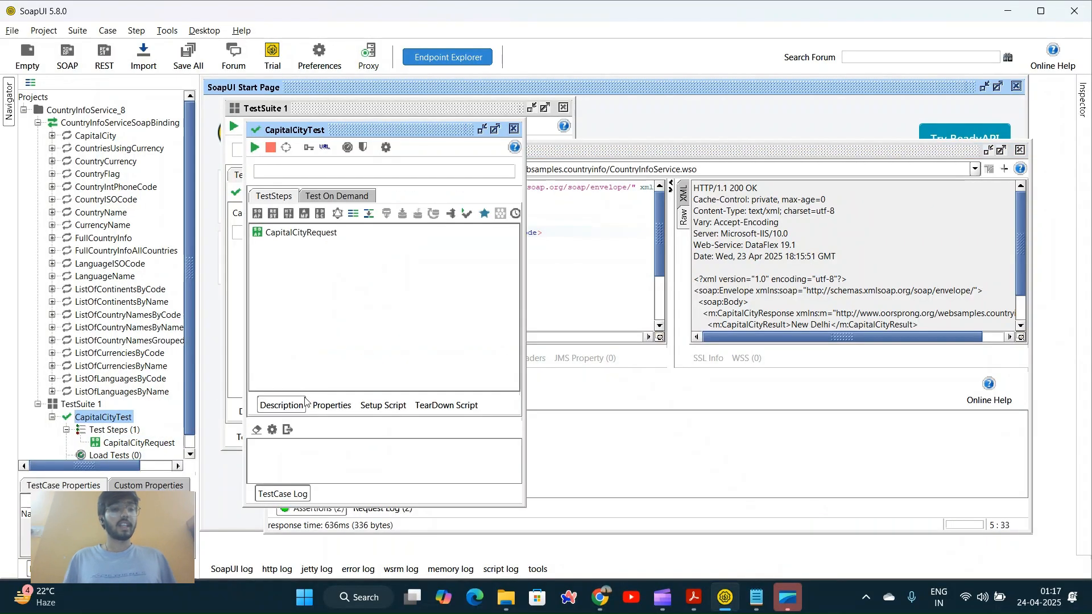
{"action": "left_click", "coordinate": [335, 406]}
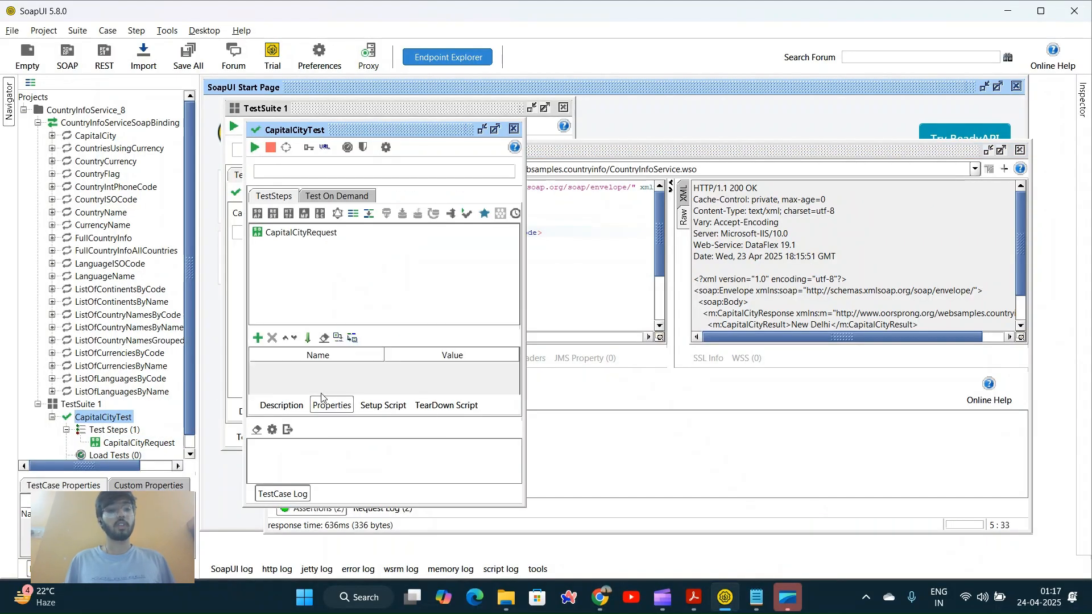
{"action": "left_click", "coordinate": [258, 337]}
{"action": "type", "text": "Coun"}
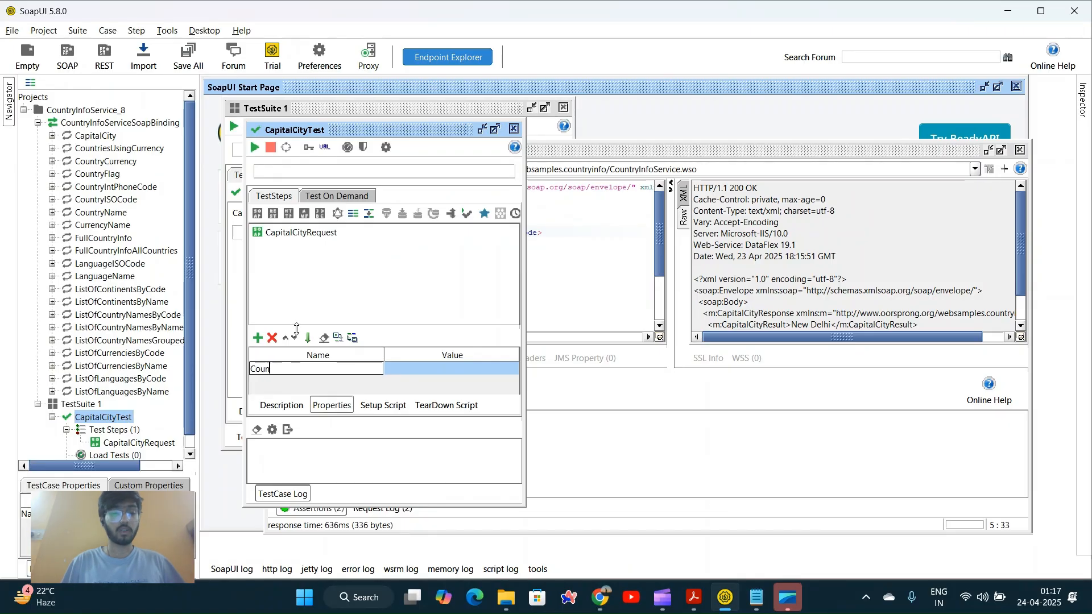
{"action": "type", "text": "tryCode"}
{"action": "key", "text": "Tab"}
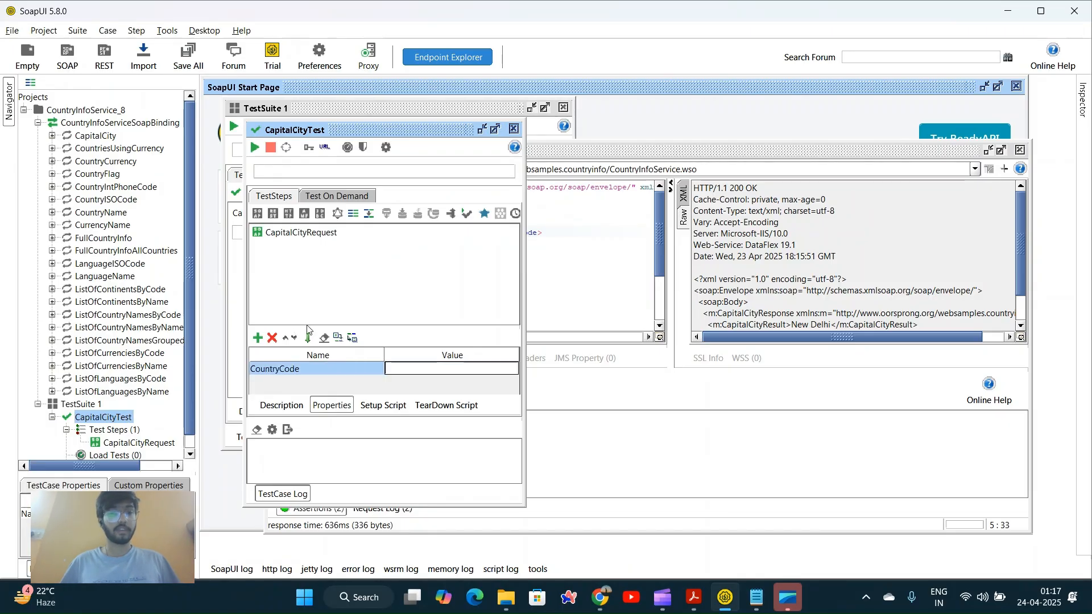
{"action": "type", "text": "IN"}
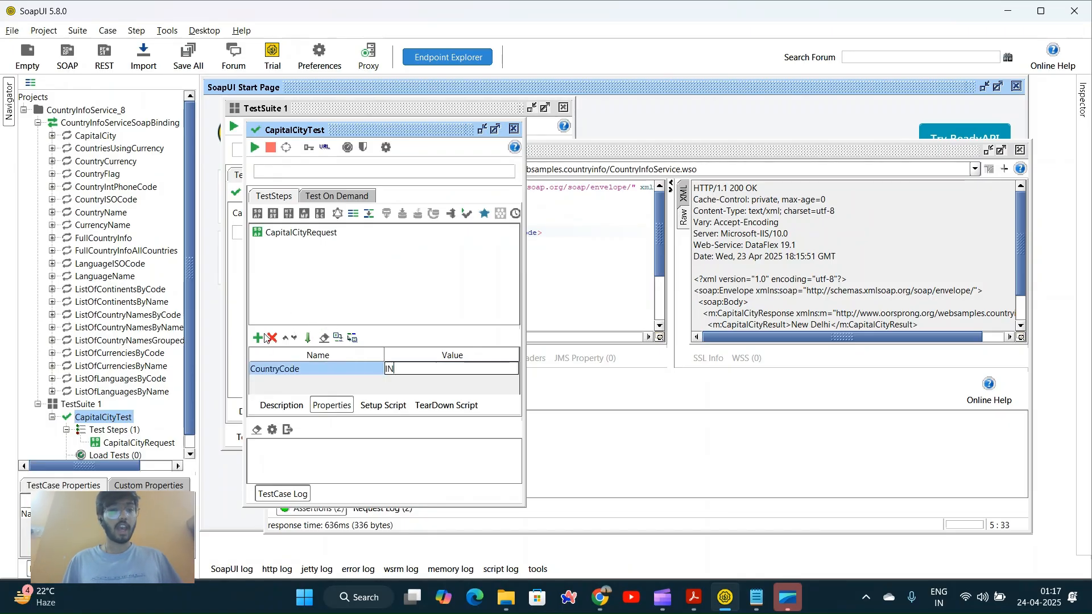
Add a second custom property named ExpectedCapital with the value New Delhi to CapitalCityTest.
{"action": "left_click", "coordinate": [259, 337]}
{"action": "type", "text": "ExpectedCapital"}
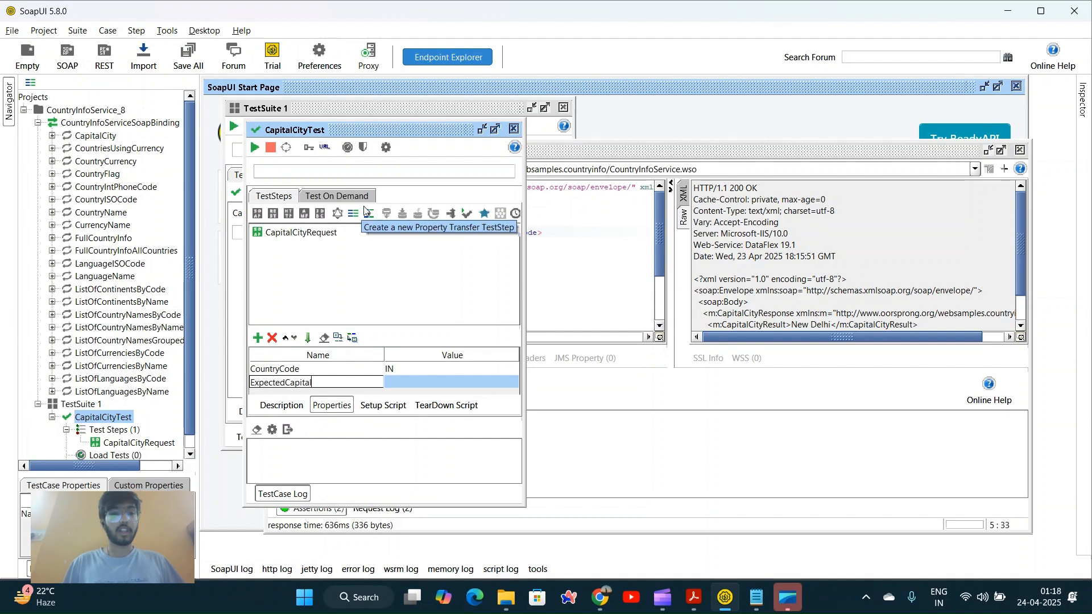
{"action": "key", "text": "Tab"}
{"action": "type", "text": "New D"}
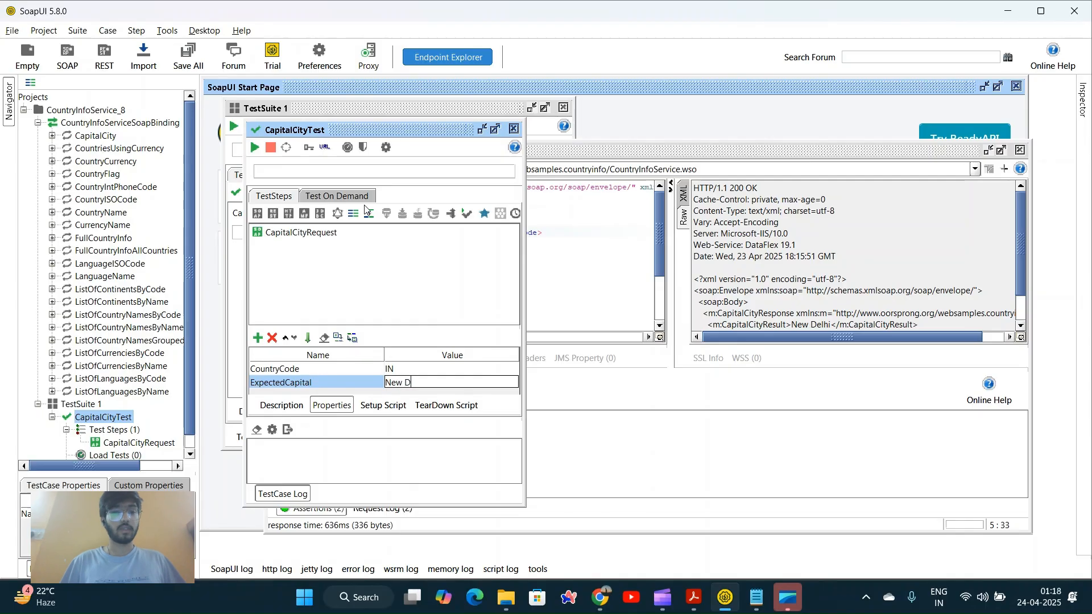
{"action": "type", "text": "elhi"}
{"action": "key", "text": "Return"}
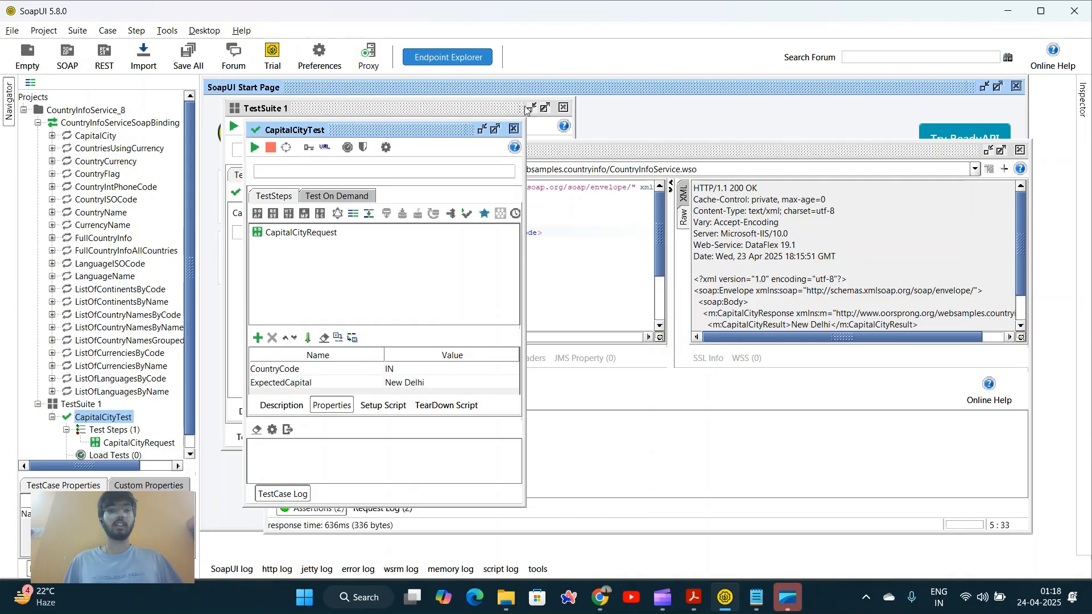
Replace the sCountryISOCode value in the CapitalCityRequest XML with the property reference ${#TestCase#CountryCode}.
{"action": "double_click", "coordinate": [427, 232]}
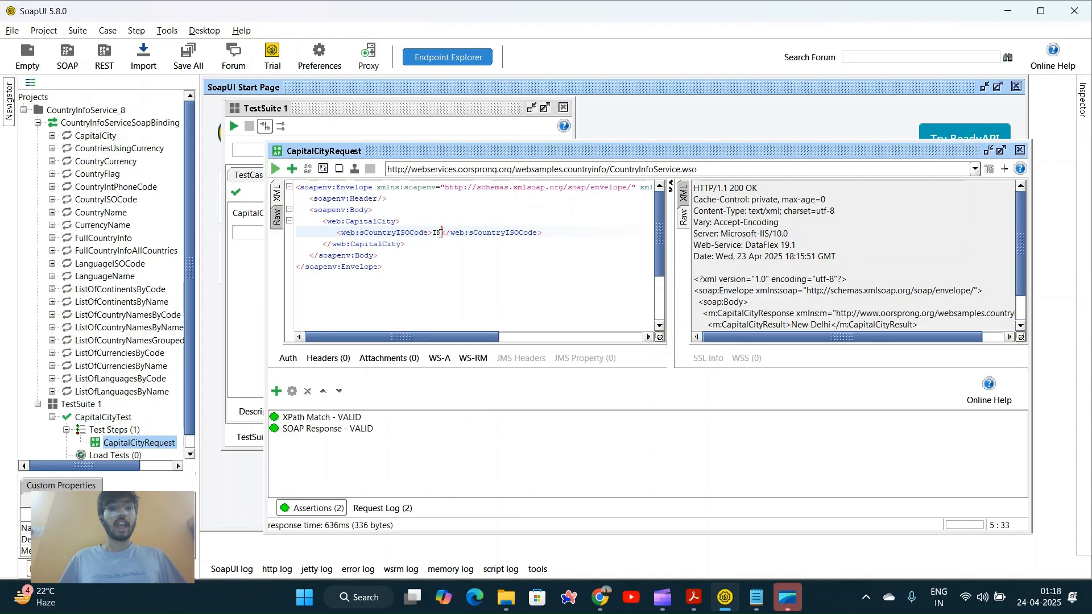
{"action": "key", "text": "BackSpace"}
{"action": "key", "text": "BackSpace"}
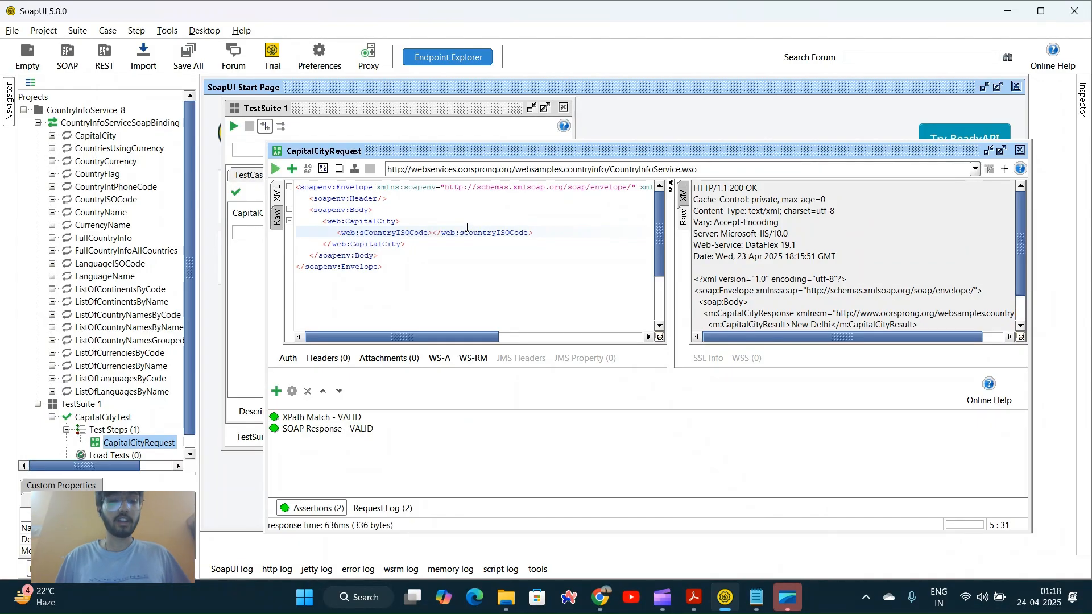
{"action": "type", "text": "${#"}
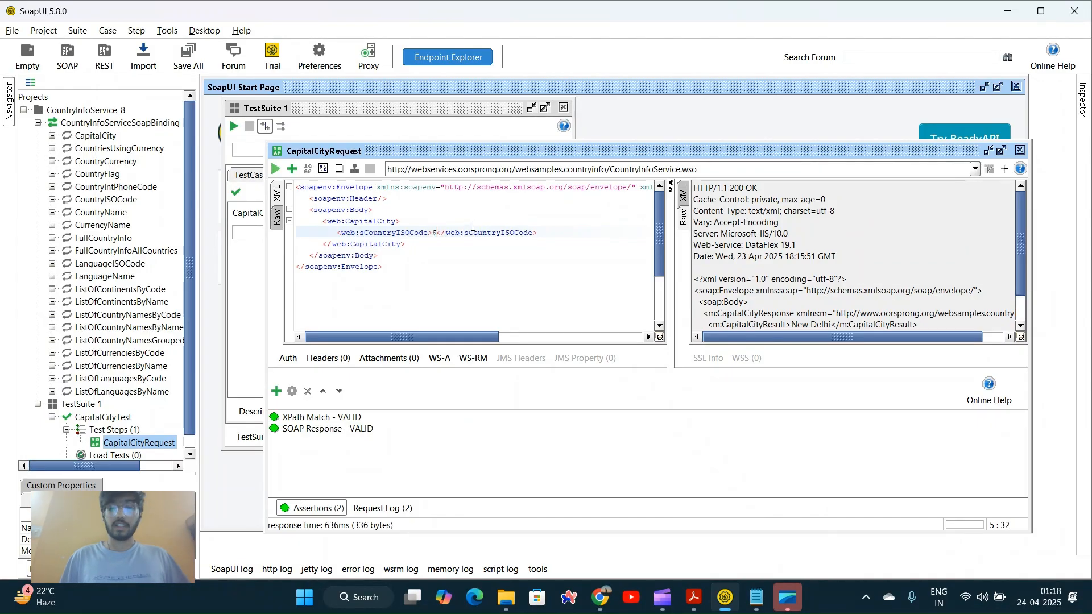
{"action": "type", "text": "Test"}
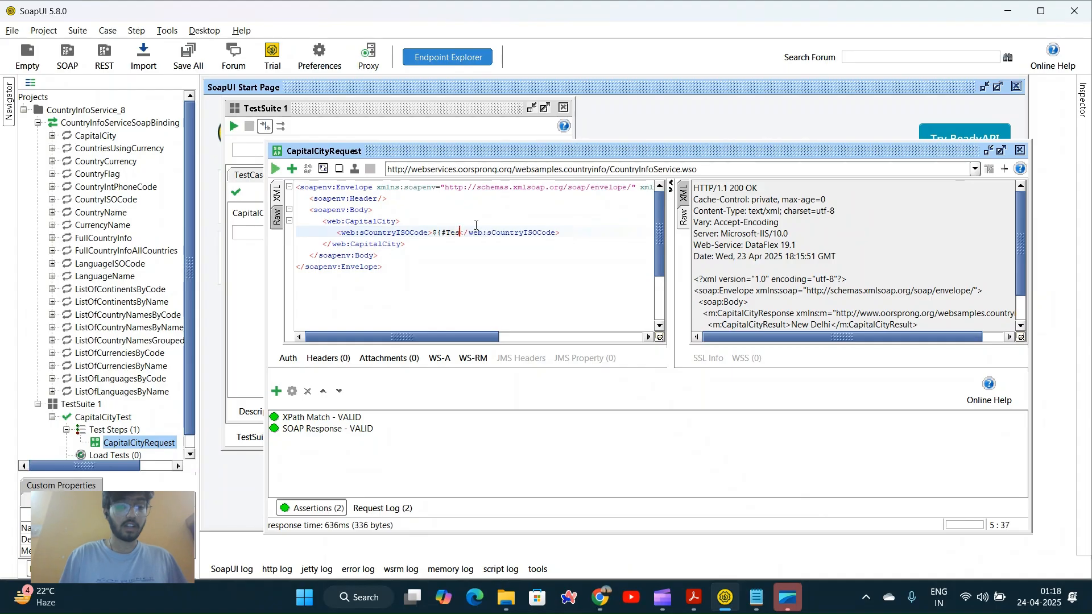
{"action": "type", "text": "Case"}
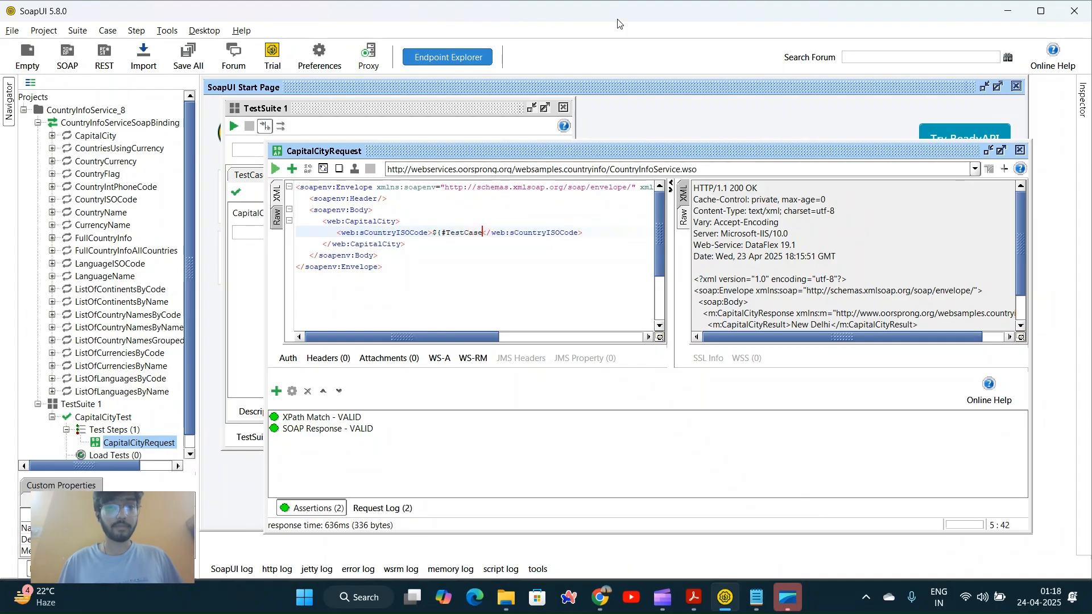
{"action": "type", "text": "#"}
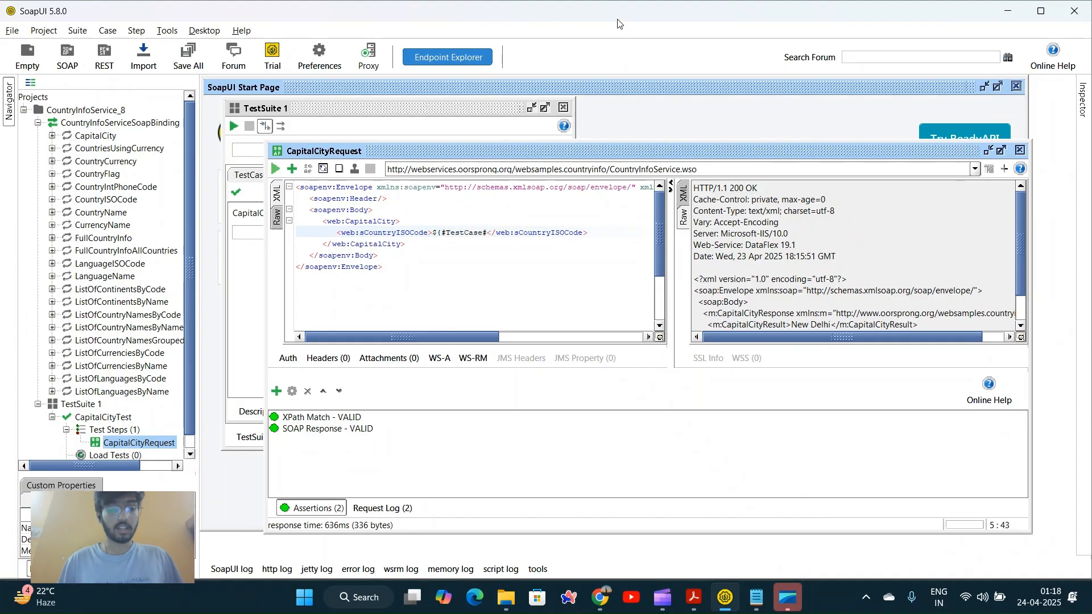
{"action": "type", "text": "Country"}
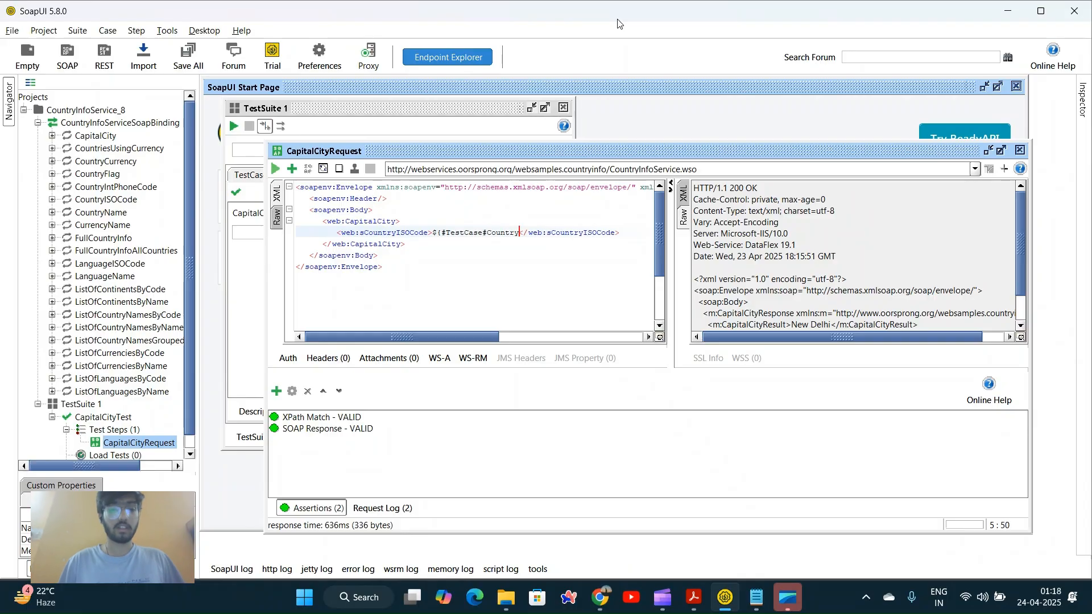
{"action": "type", "text": "Code}"}
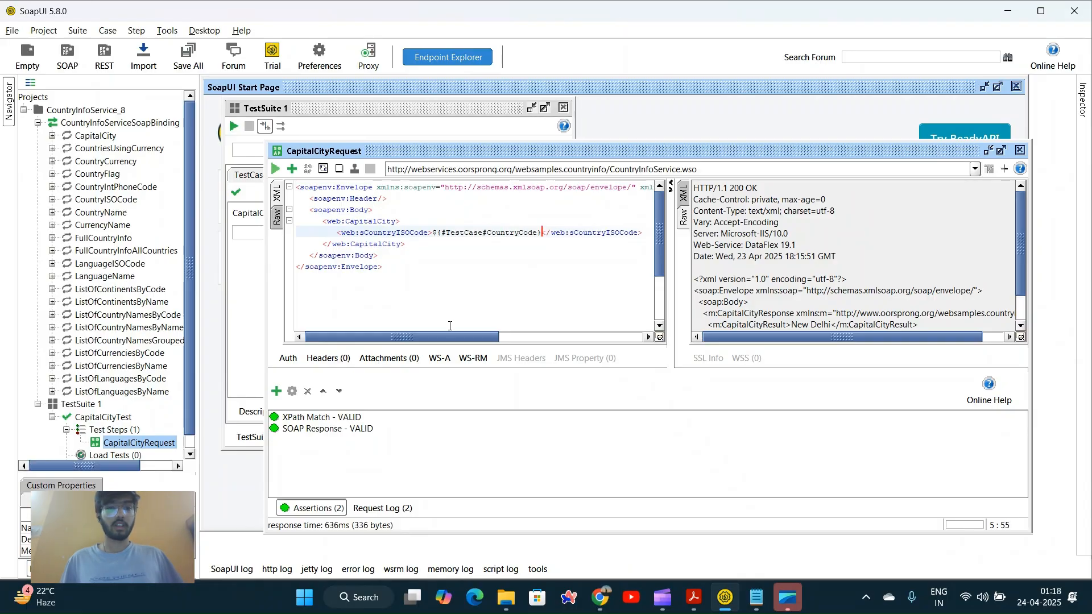
Set the XPath Match assertion's expected result to ${#TestCase#ExpectedCapital}, then resend CapitalCityRequest and show its assertions list.
{"action": "double_click", "coordinate": [364, 418]}
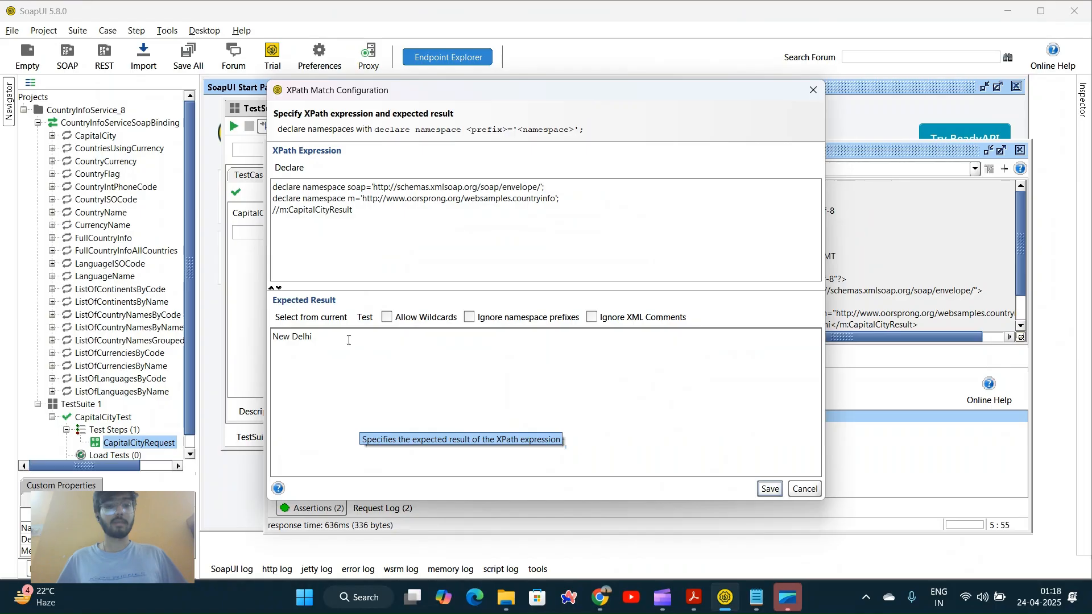
{"action": "key", "text": "BackSpace"}
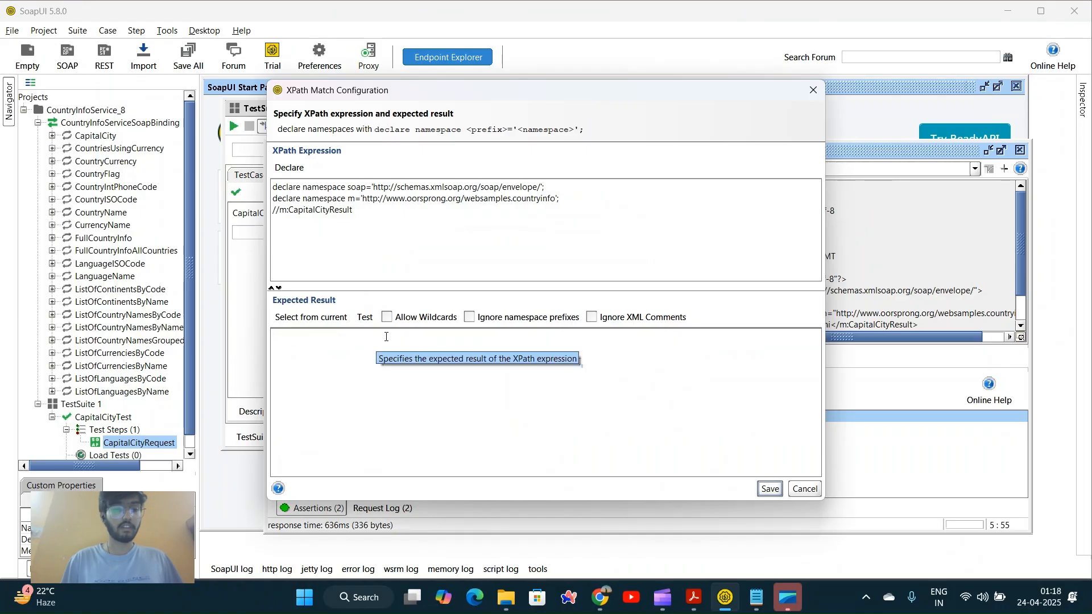
{"action": "type", "text": "${"}
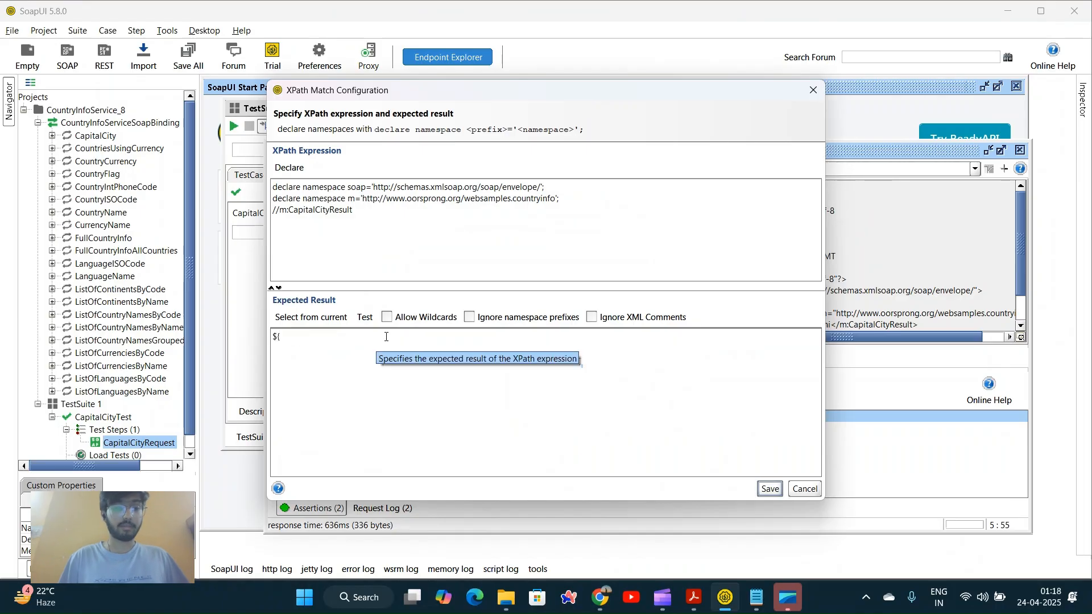
{"action": "type", "text": "#TestCase#ExpectedCapital"}
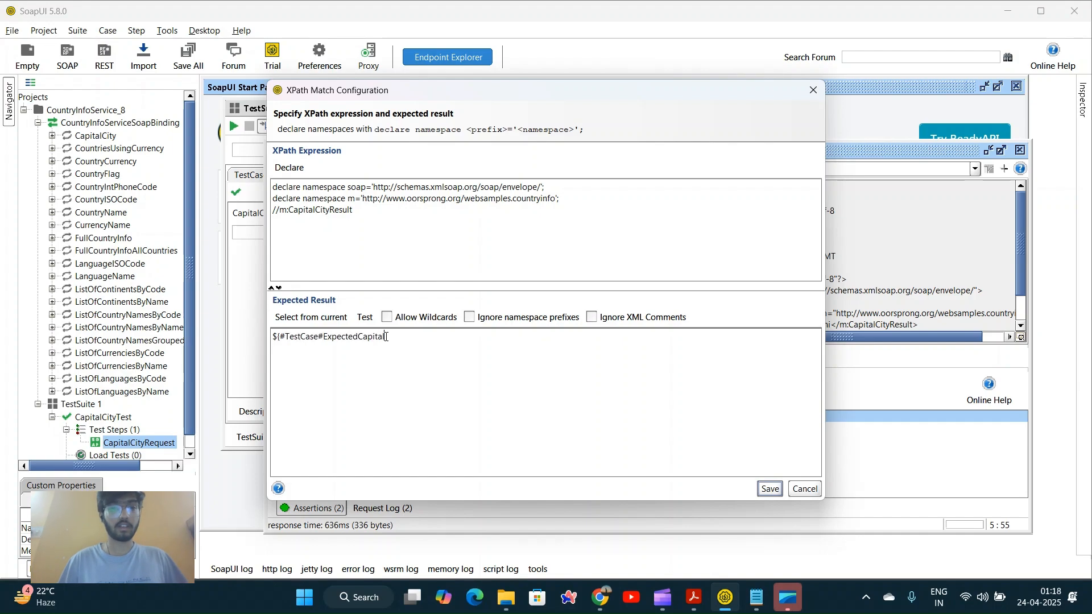
{"action": "type", "text": "}"}
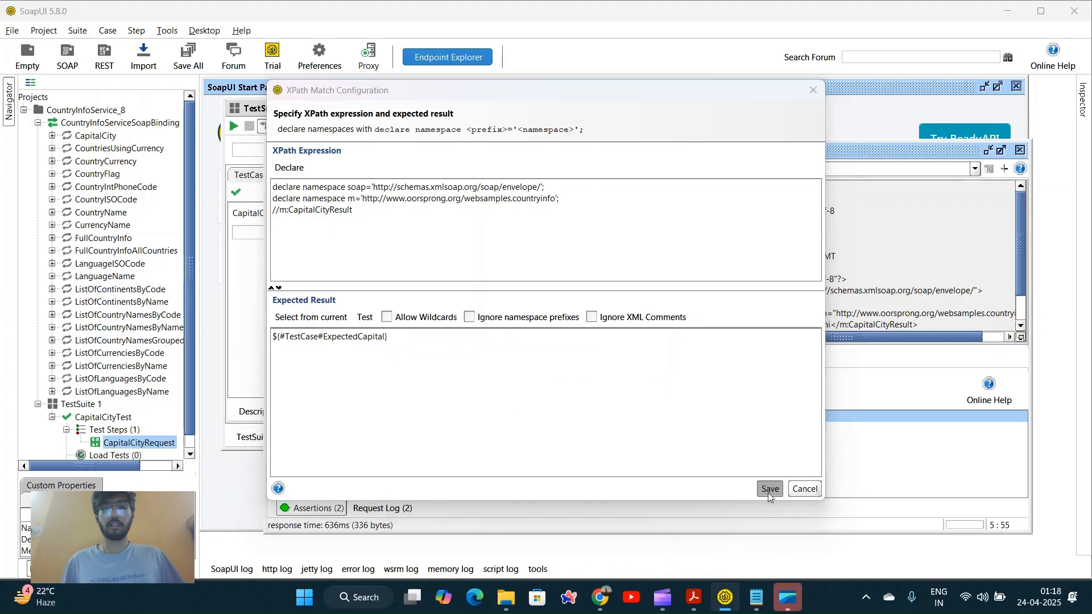
{"action": "left_click", "coordinate": [769, 489]}
{"action": "left_click", "coordinate": [276, 169]}
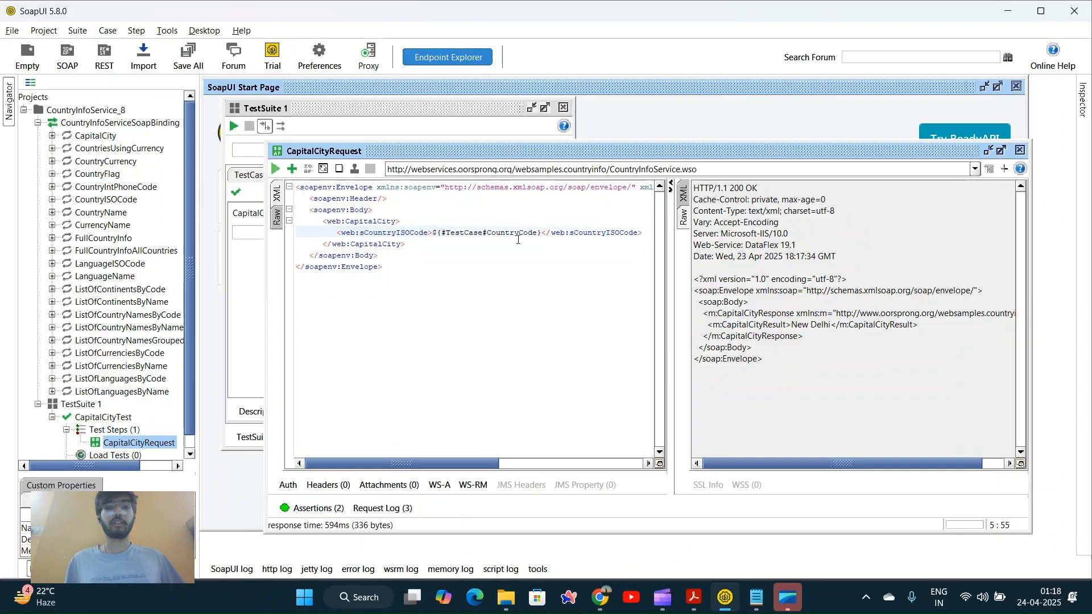
{"action": "left_click", "coordinate": [318, 507]}
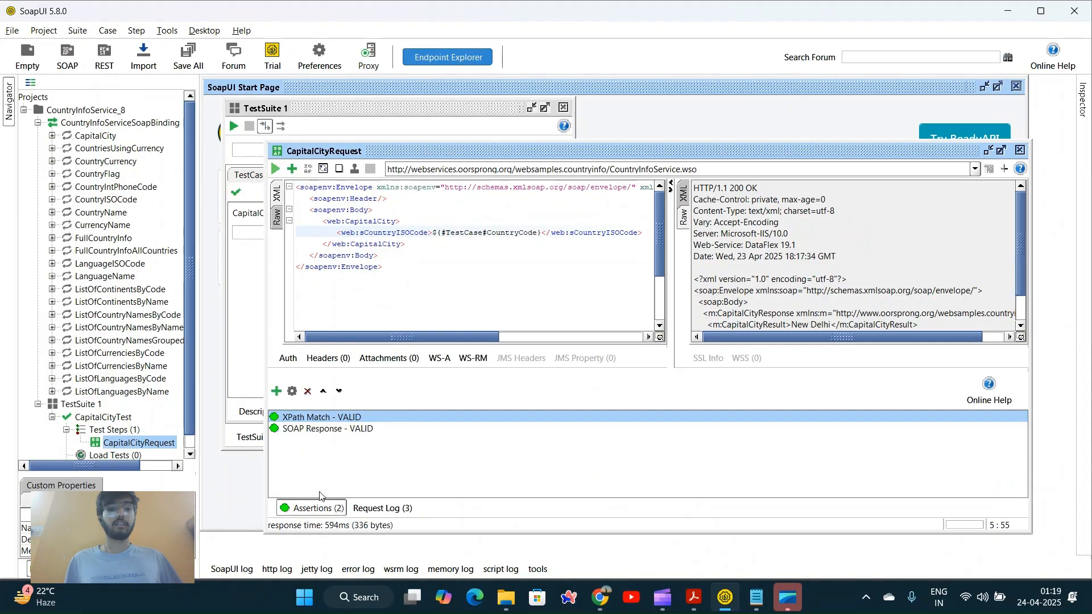
Check the assignment PDF for the property transfer requirement, then add an empty ReceivedCapital property to CapitalCityTest in SoapUI and close the test case window.
{"action": "left_click", "coordinate": [694, 598]}
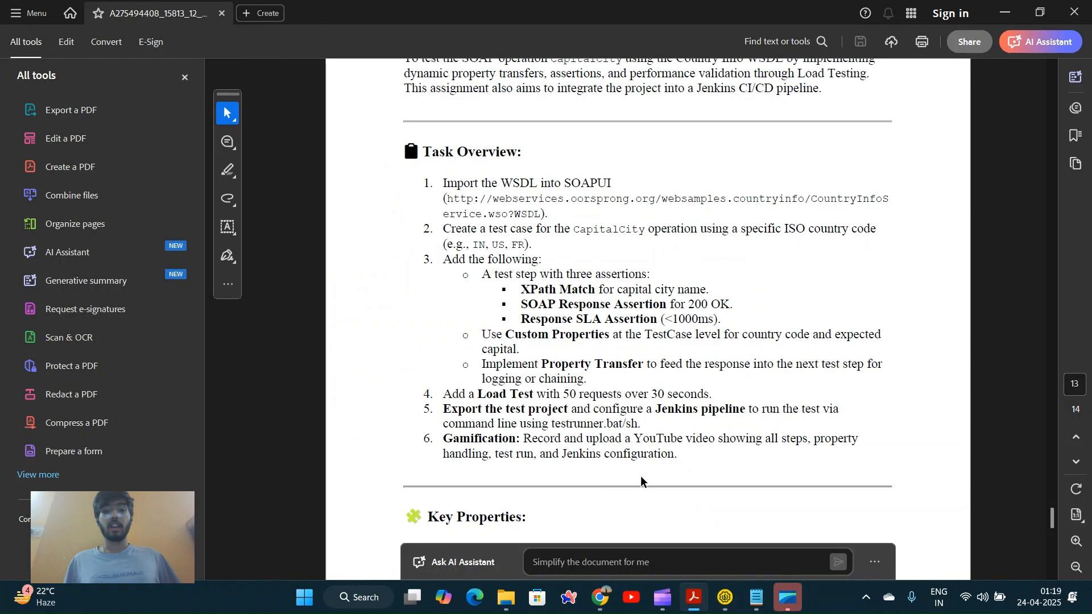
{"action": "left_click", "coordinate": [481, 366]}
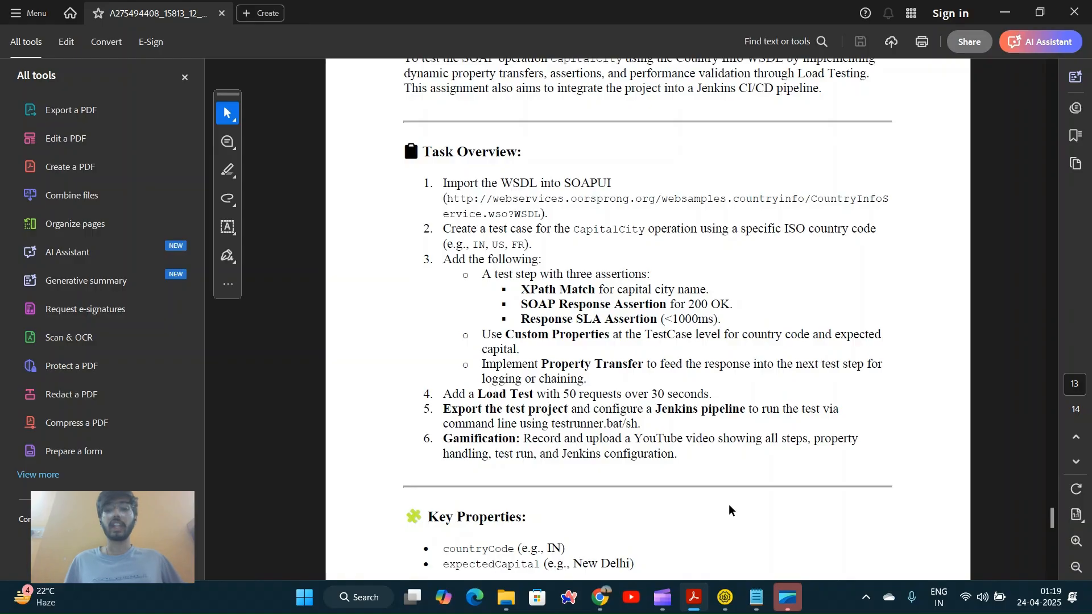
{"action": "left_click", "coordinate": [725, 597]}
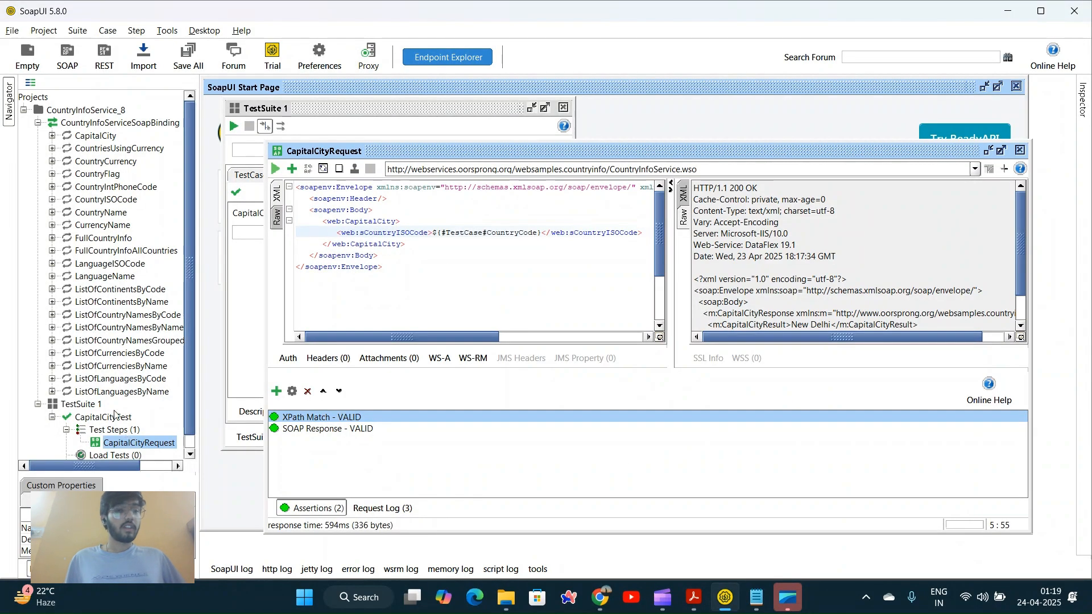
{"action": "double_click", "coordinate": [115, 418]}
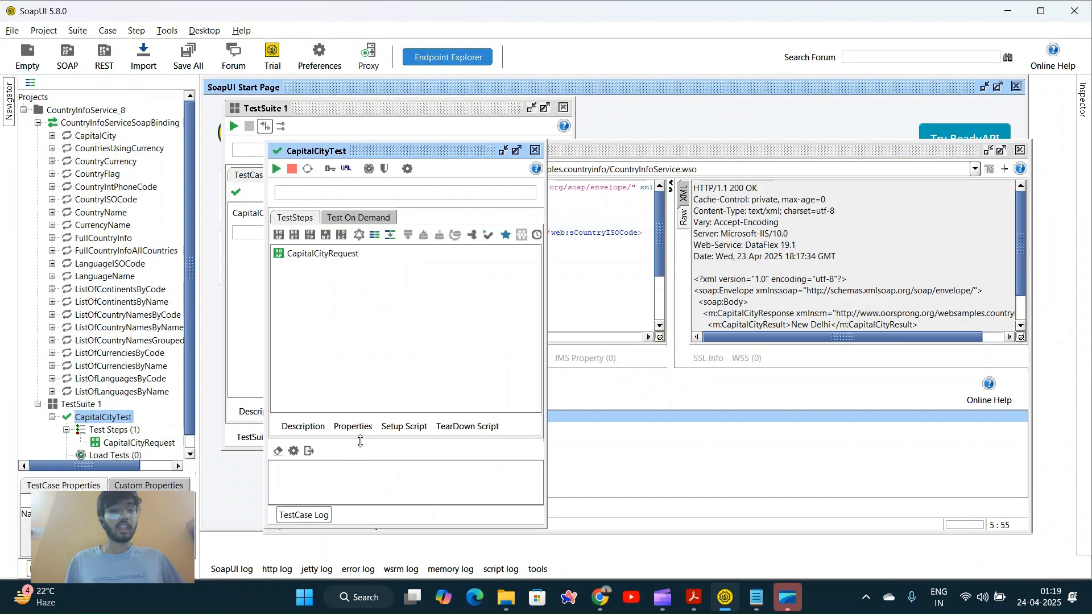
{"action": "left_click", "coordinate": [353, 426]}
{"action": "left_click", "coordinate": [279, 359]}
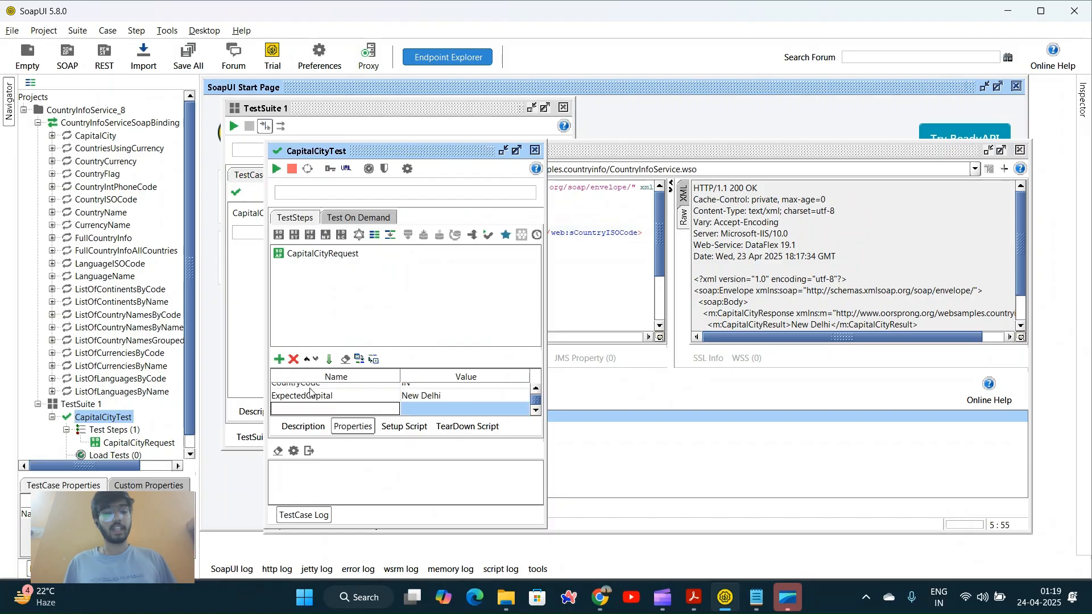
{"action": "type", "text": "Received"}
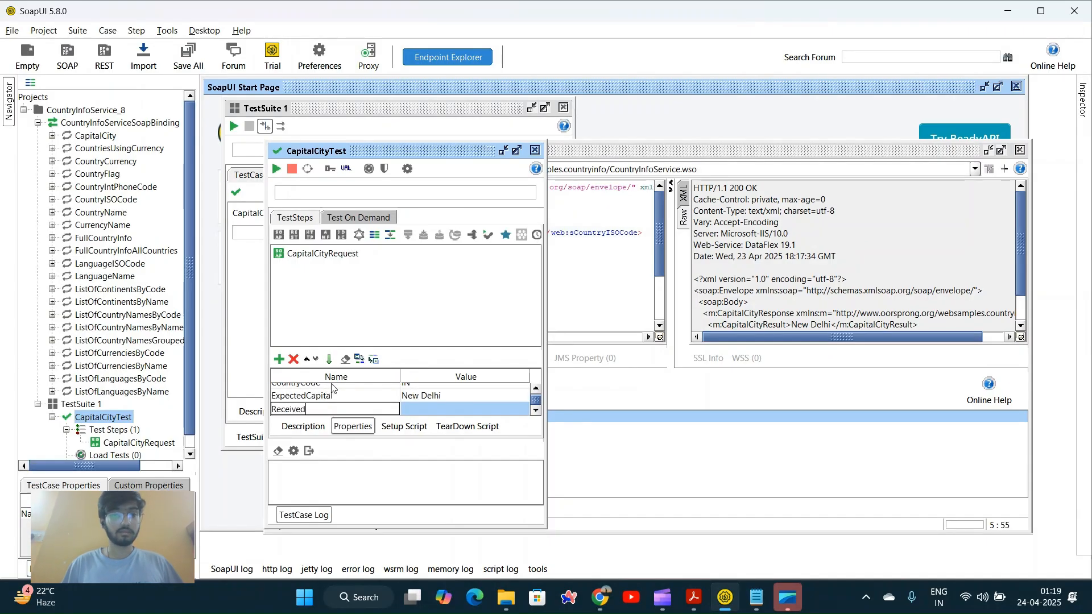
{"action": "type", "text": "Capital"}
{"action": "key", "text": "Return"}
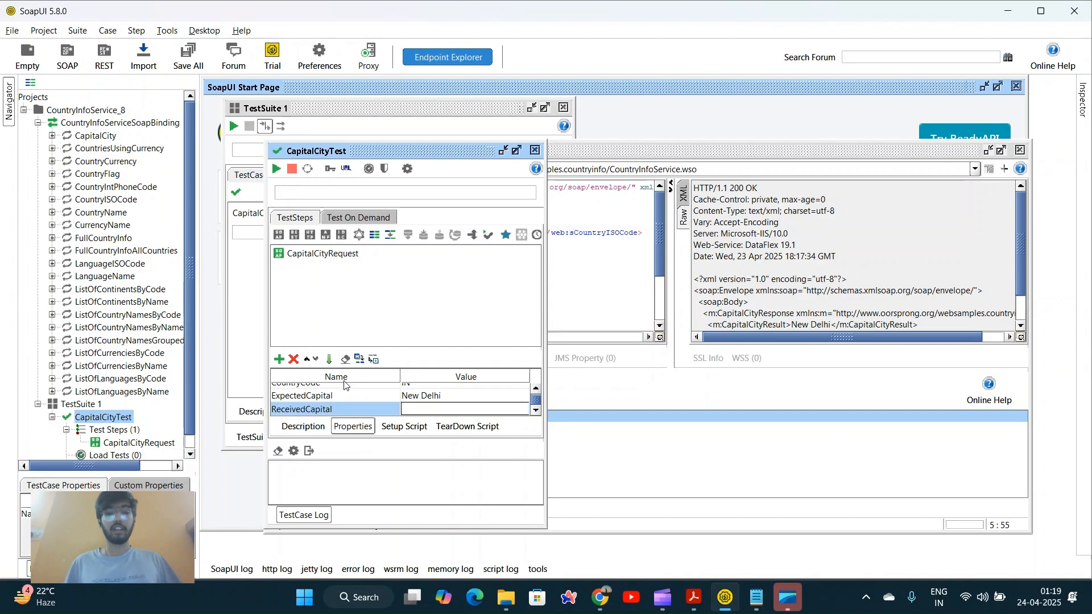
{"action": "left_click", "coordinate": [535, 150]}
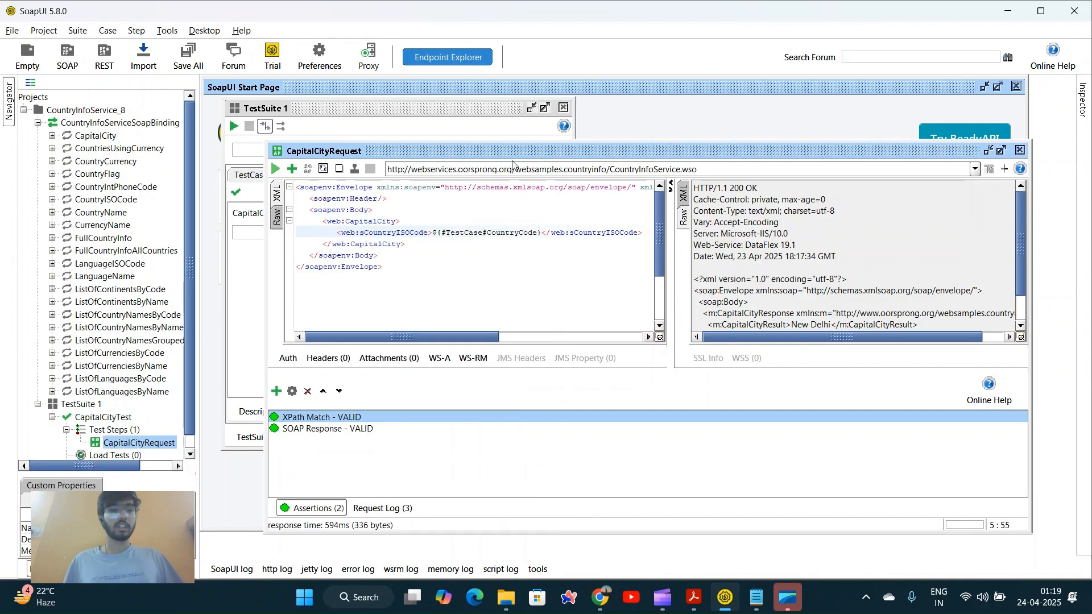
Add a Property Transfer test step named CapitalCityTransfer to CapitalCityTest.
{"action": "right_click", "coordinate": [120, 421]}
{"action": "mouse_move", "coordinate": [256, 416]}
{"action": "left_click", "coordinate": [359, 275]}
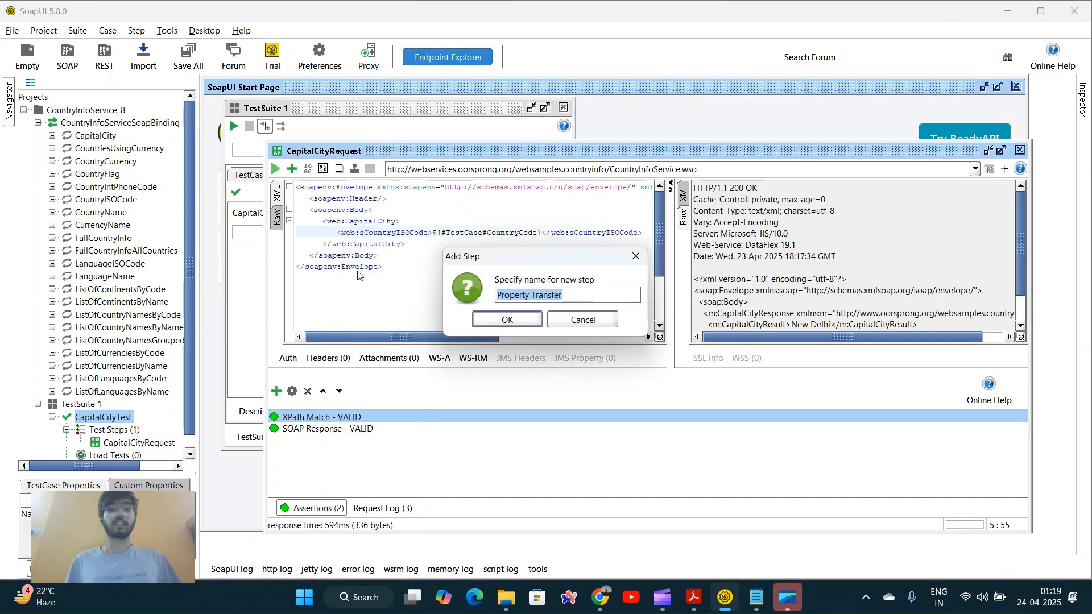
{"action": "key", "text": "BackSpace"}
{"action": "type", "text": "Capital"}
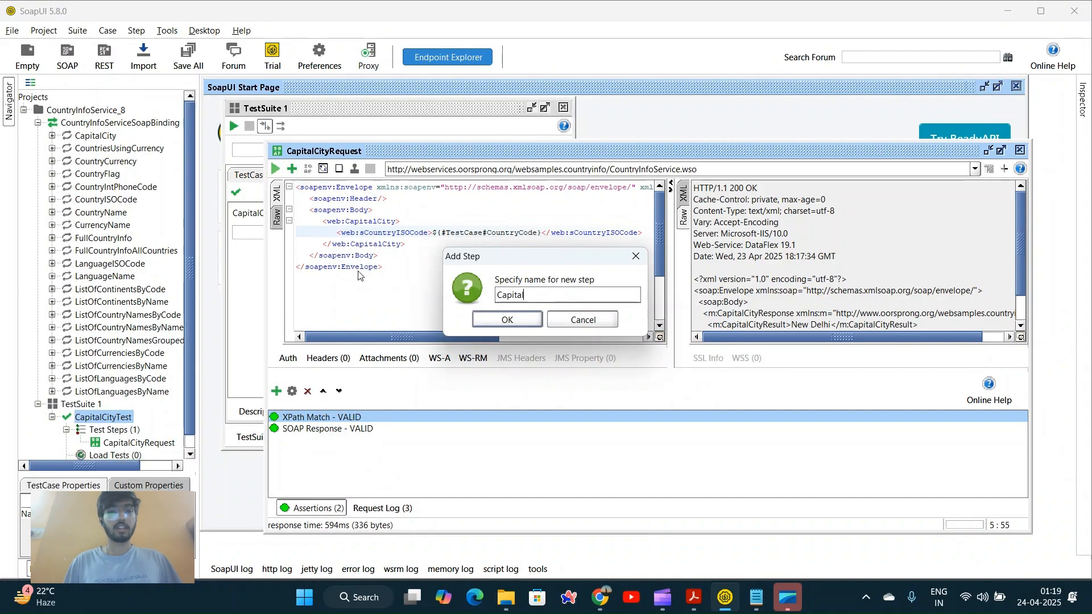
{"action": "type", "text": "CityTransfer"}
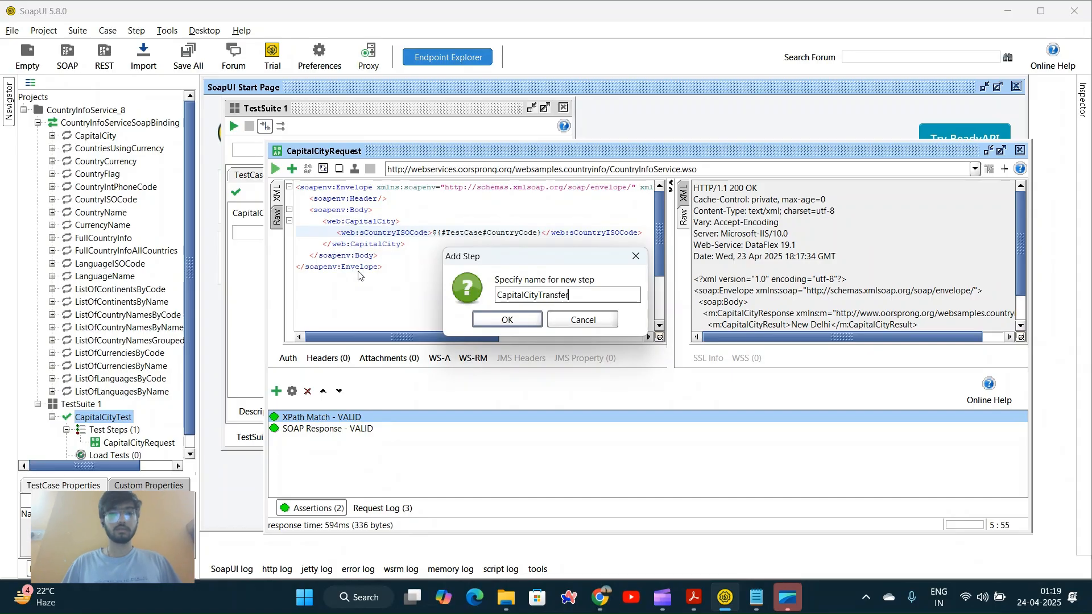
{"action": "key", "text": "Return"}
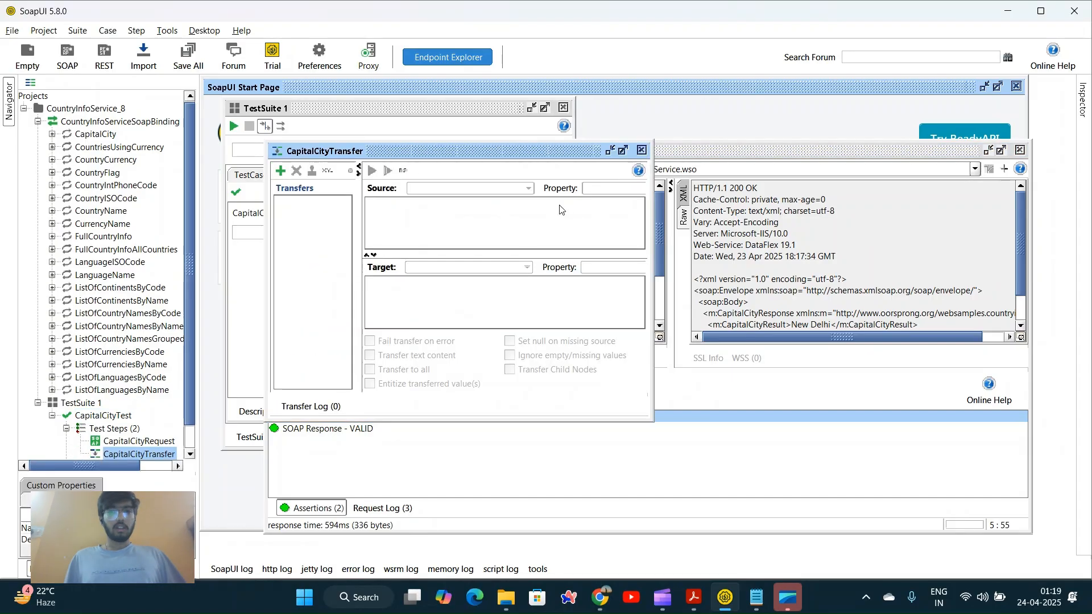
Add a value transfer named CapitalCityName to the CapitalCityTransfer step and maximize its editor.
{"action": "left_click", "coordinate": [279, 171]}
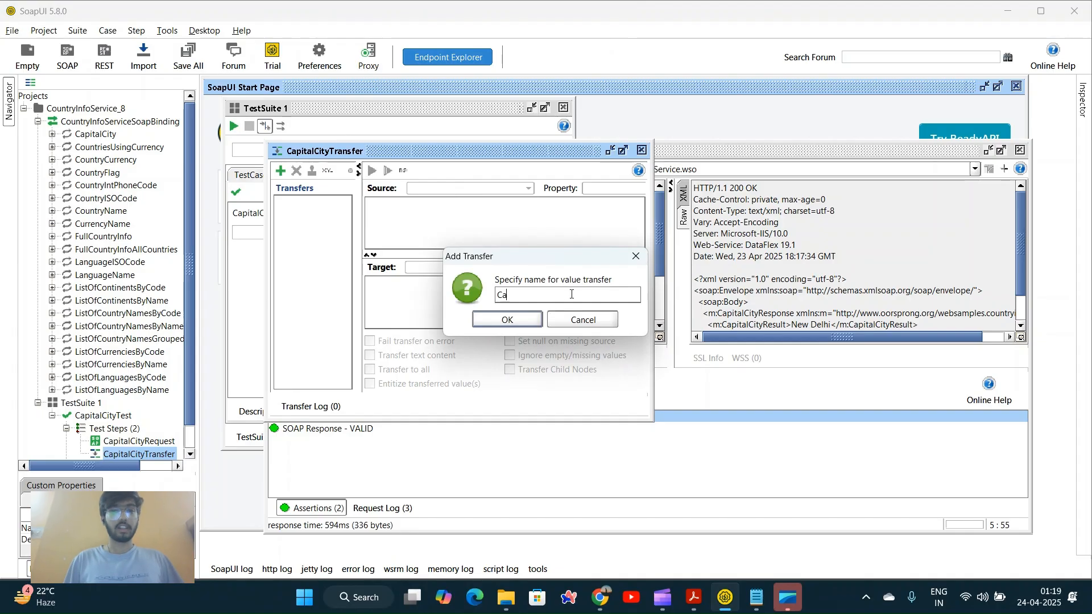
{"action": "type", "text": "CapitalCityNam"}
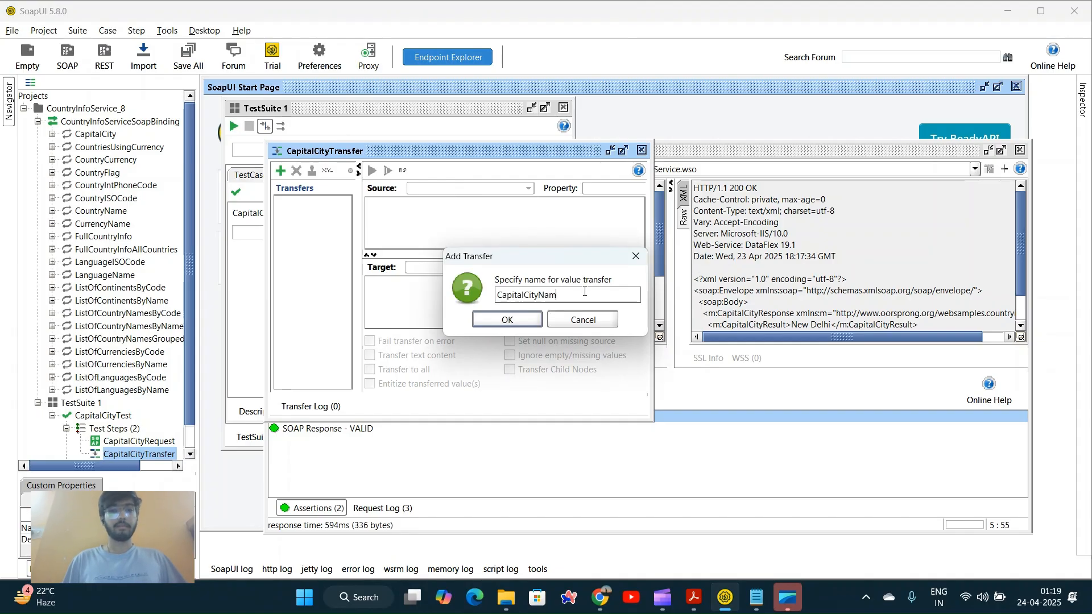
{"action": "type", "text": "e"}
{"action": "key", "text": "Return"}
{"action": "left_click", "coordinate": [624, 151]}
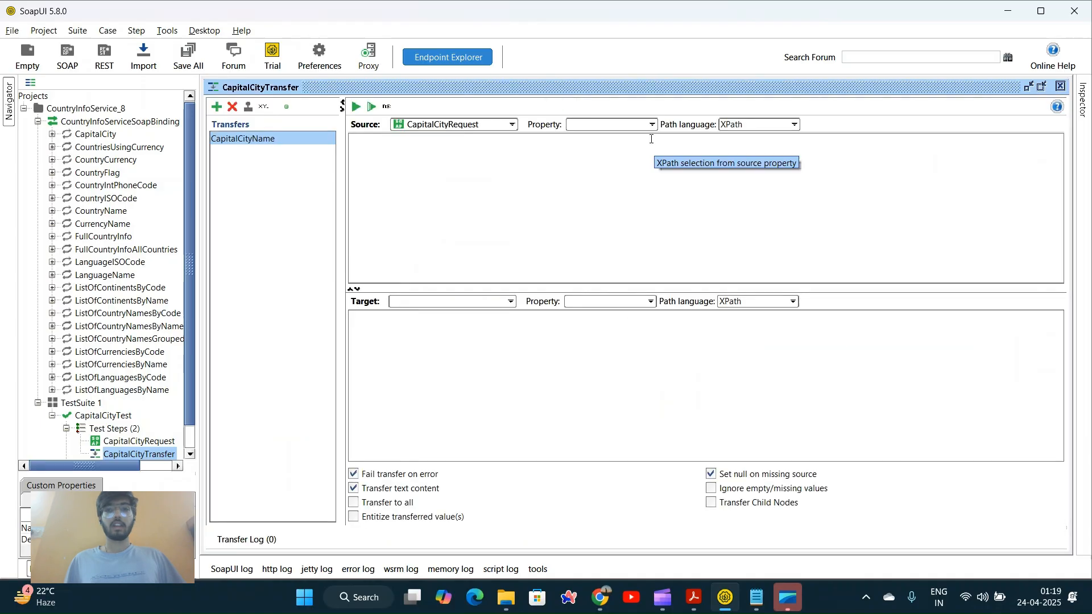
Set the transfer's source property to Response, declare the response namespaces, and enter the source XPath //*:CapitalCityResult.
{"action": "left_click", "coordinate": [649, 124]}
{"action": "left_click", "coordinate": [639, 136]}
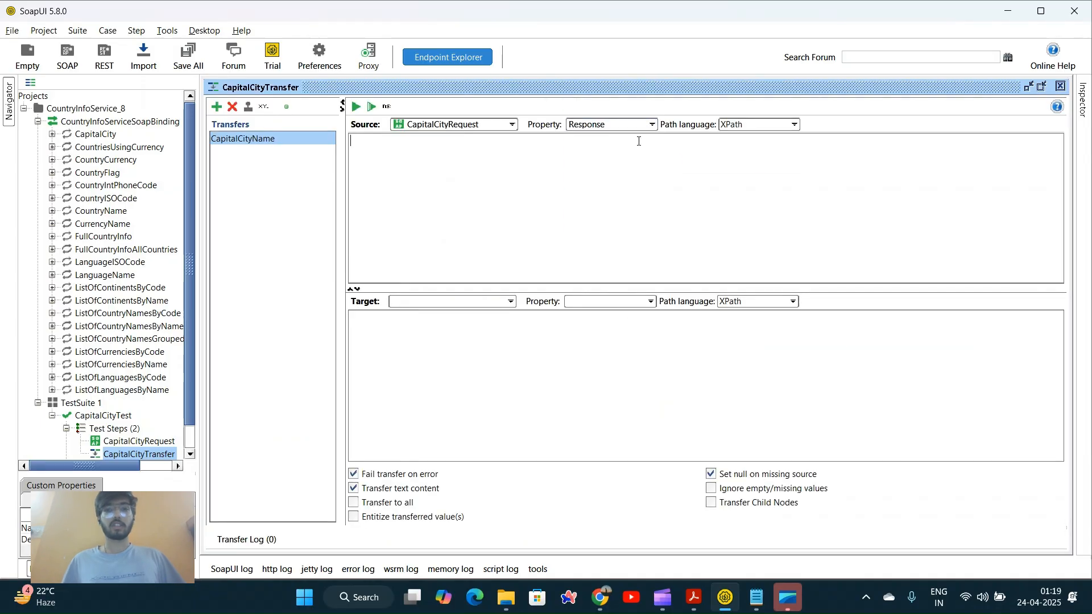
{"action": "left_click", "coordinate": [386, 107]}
{"action": "left_click", "coordinate": [552, 322]}
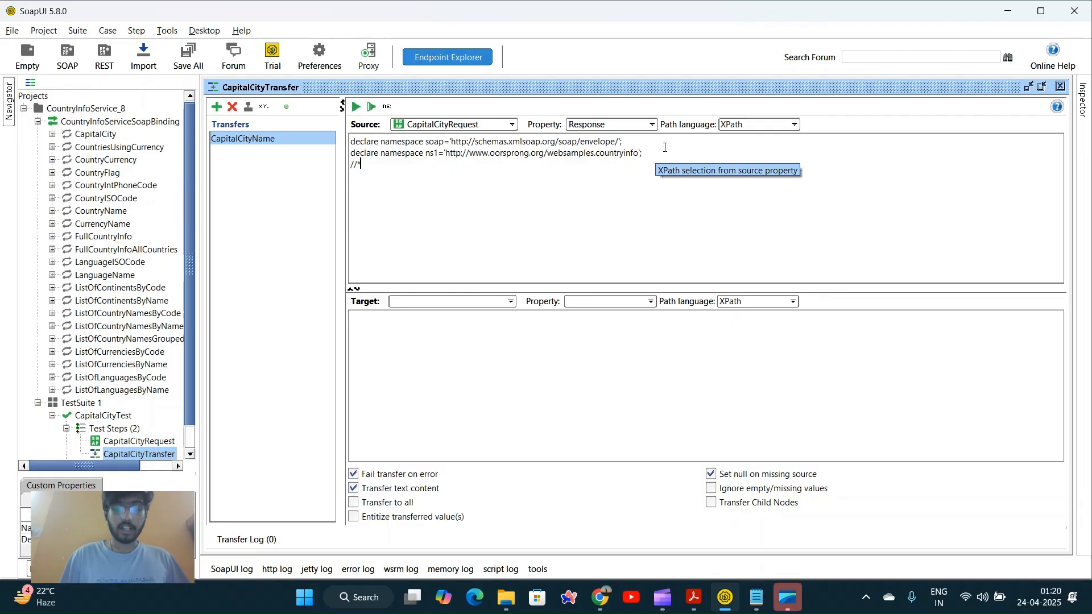
{"action": "type", "text": ":Capit"}
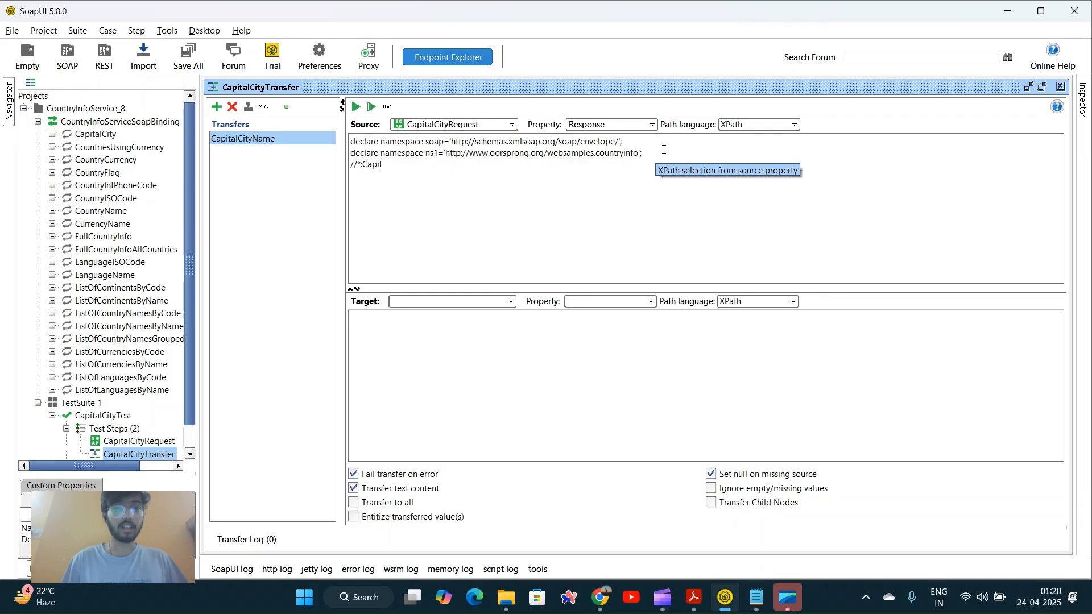
{"action": "type", "text": "alCityResult"}
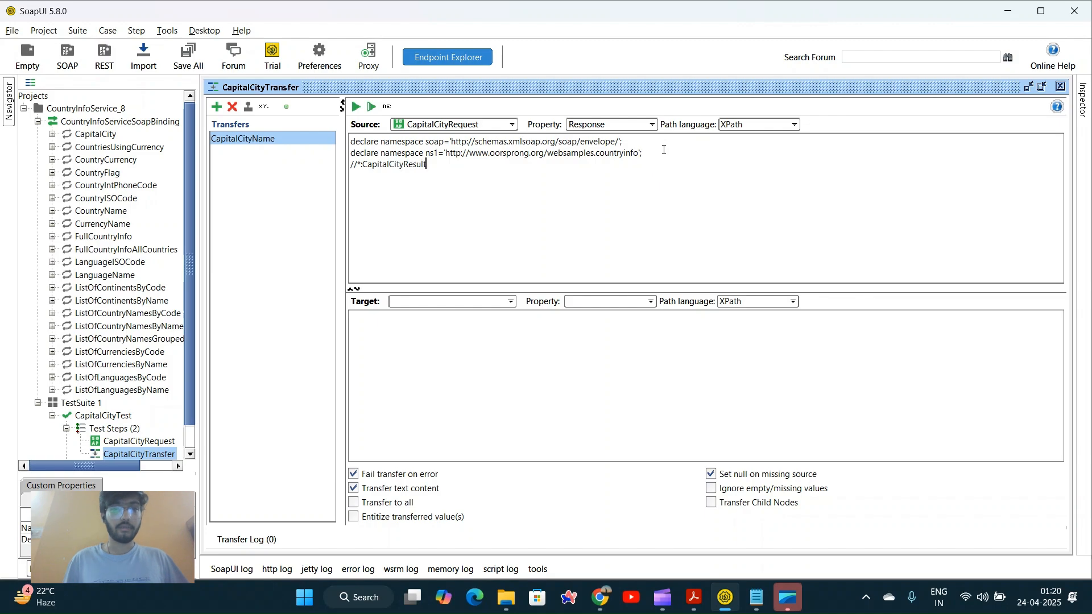
Set the transfer target to the ReceivedCapital property of CapitalCityTest and run the CapitalCityName transfer.
{"action": "left_click", "coordinate": [509, 301]}
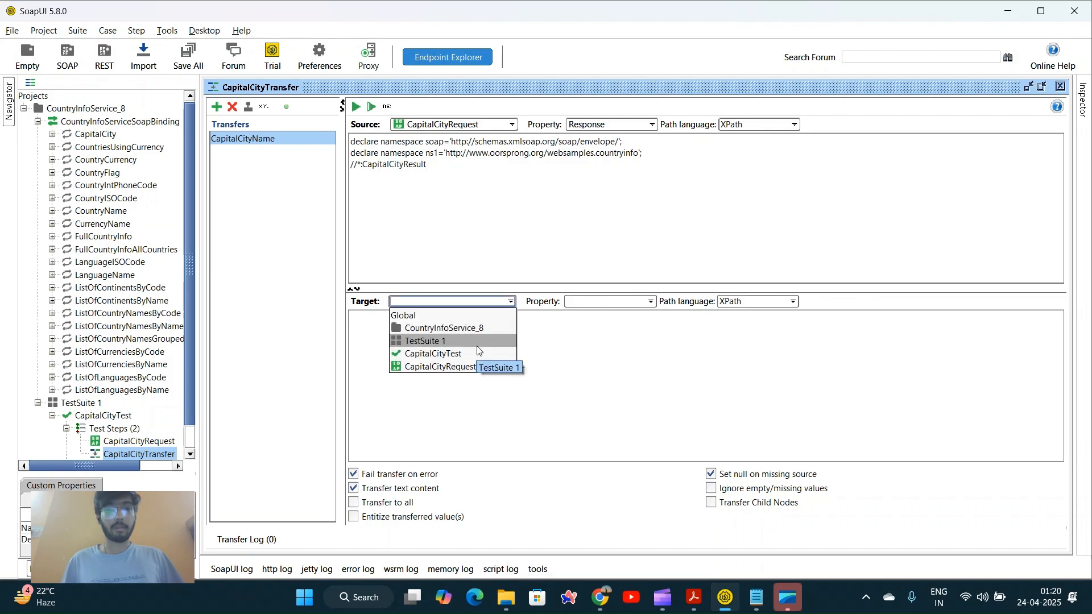
{"action": "left_click", "coordinate": [449, 354]}
{"action": "left_click", "coordinate": [614, 301]}
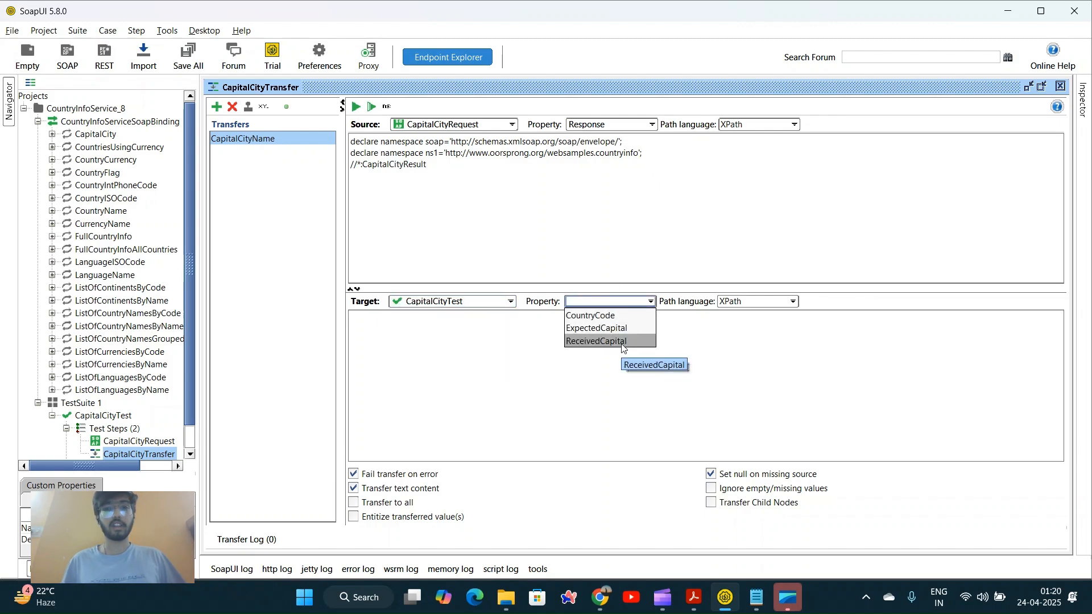
{"action": "left_click", "coordinate": [626, 342]}
{"action": "left_click", "coordinate": [356, 107]}
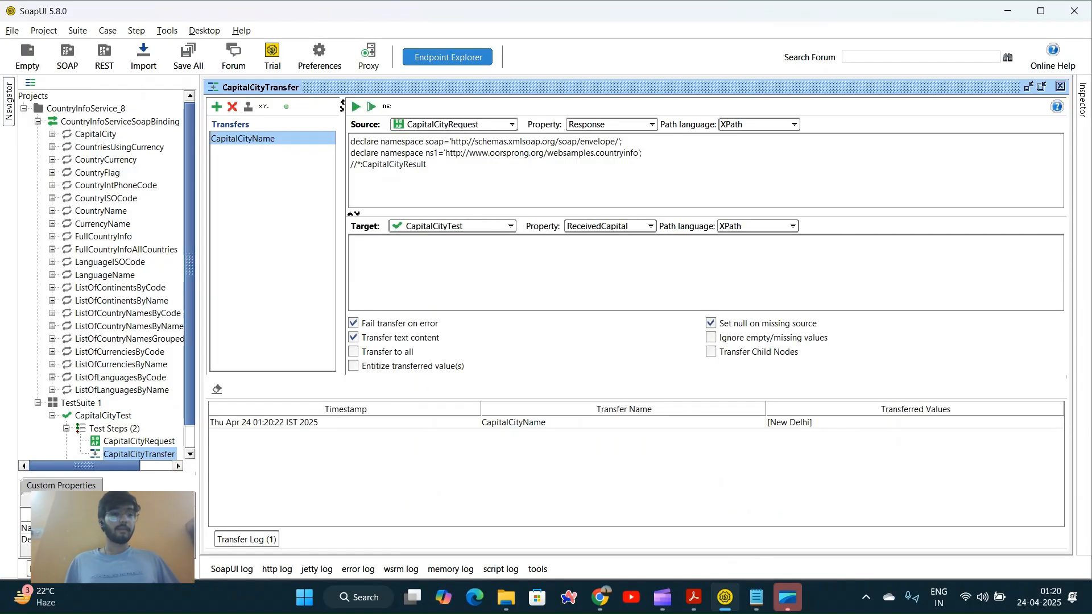
Check the custom properties of CapitalCityTest for the transferred capital, then close the CapitalCityTransfer editor.
{"action": "left_click", "coordinate": [103, 416]}
{"action": "left_click", "coordinate": [148, 486]}
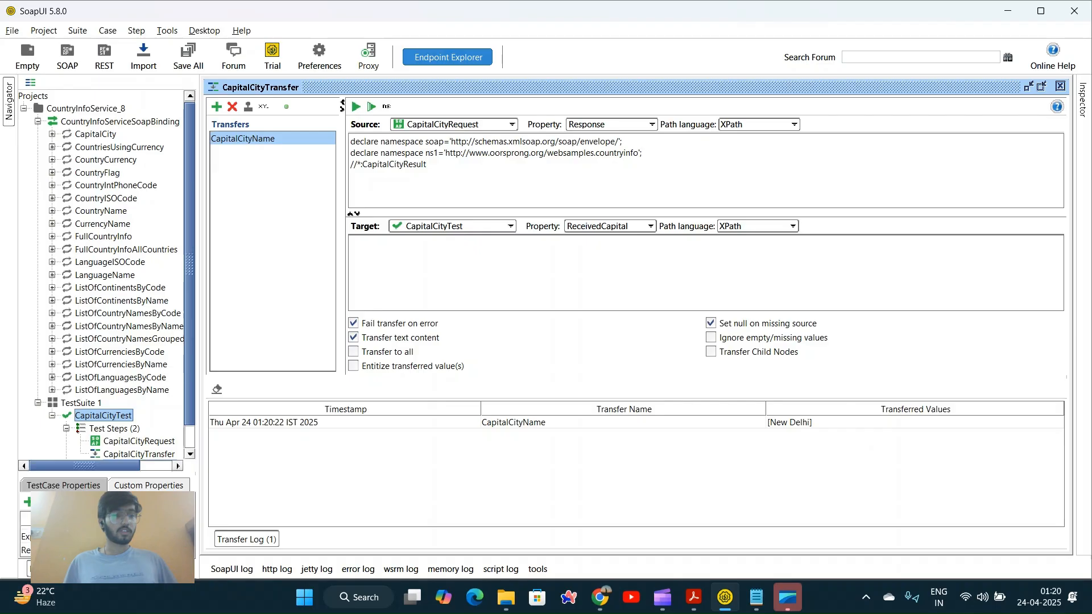
{"action": "left_click", "coordinate": [1061, 87]}
Check the assignment PDF for the load test requirement, then add a load test named CapitalCityLoad to CapitalCityTest in SoapUI.
{"action": "left_click", "coordinate": [693, 597]}
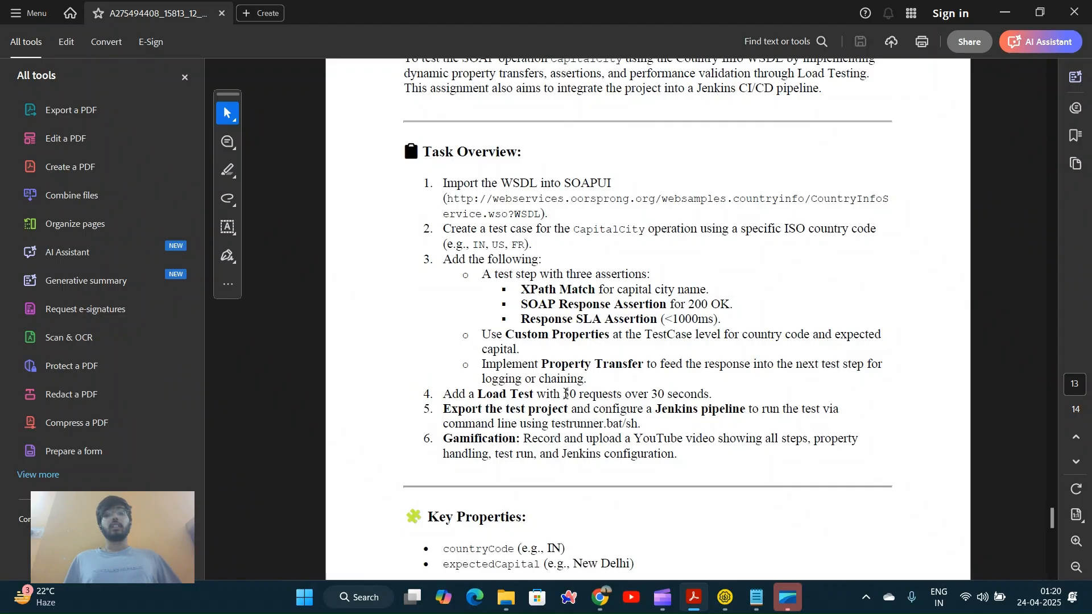
{"action": "left_click", "coordinate": [1007, 13]}
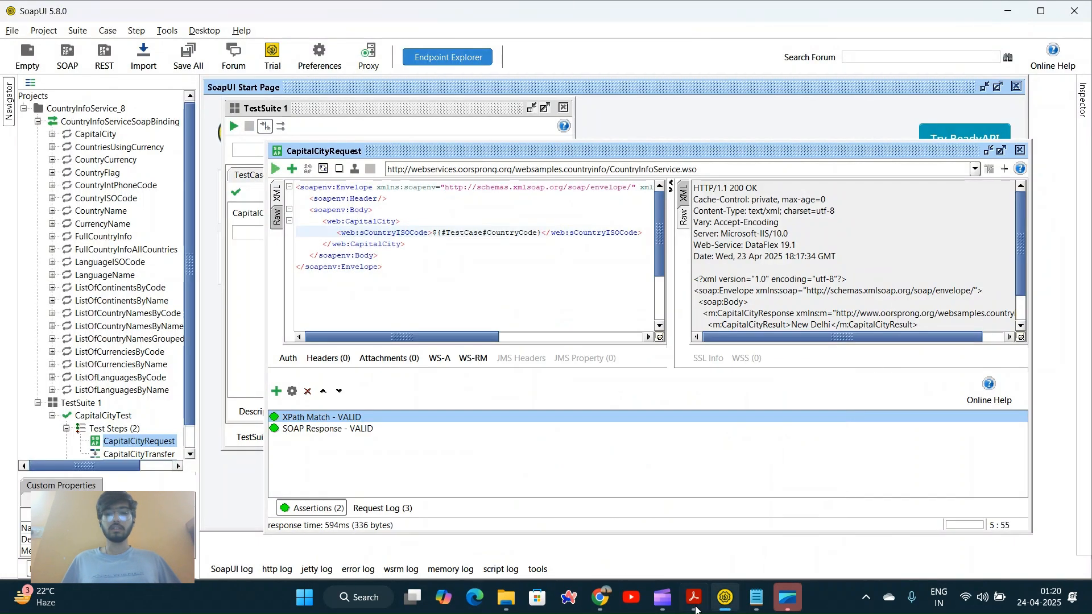
{"action": "right_click", "coordinate": [107, 420]}
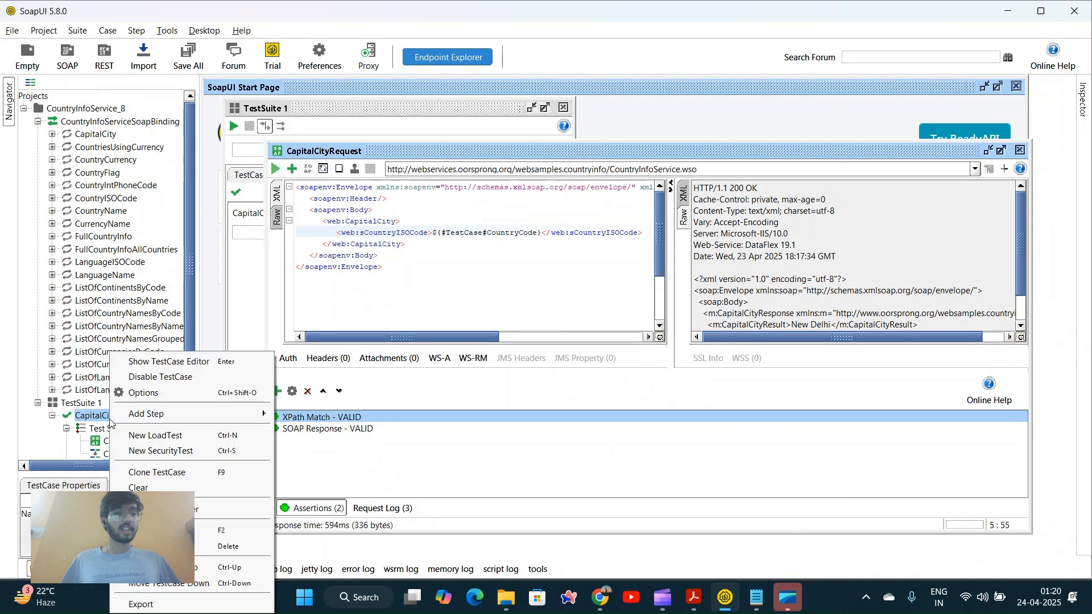
{"action": "left_click", "coordinate": [180, 440]}
{"action": "type", "text": "Capital"}
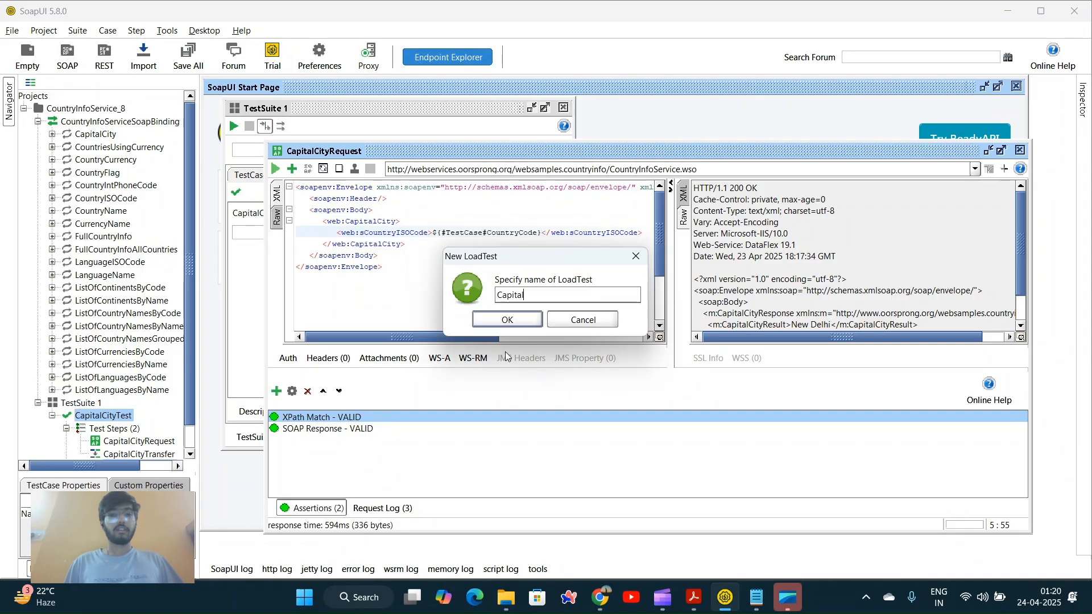
{"action": "type", "text": "CityLoad"}
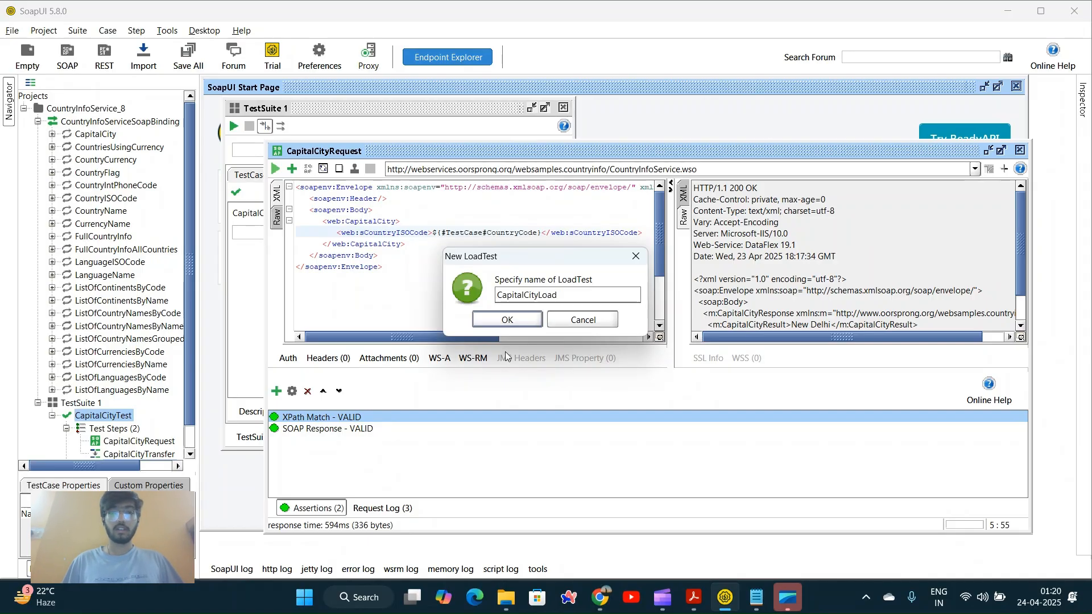
{"action": "key", "text": "Return"}
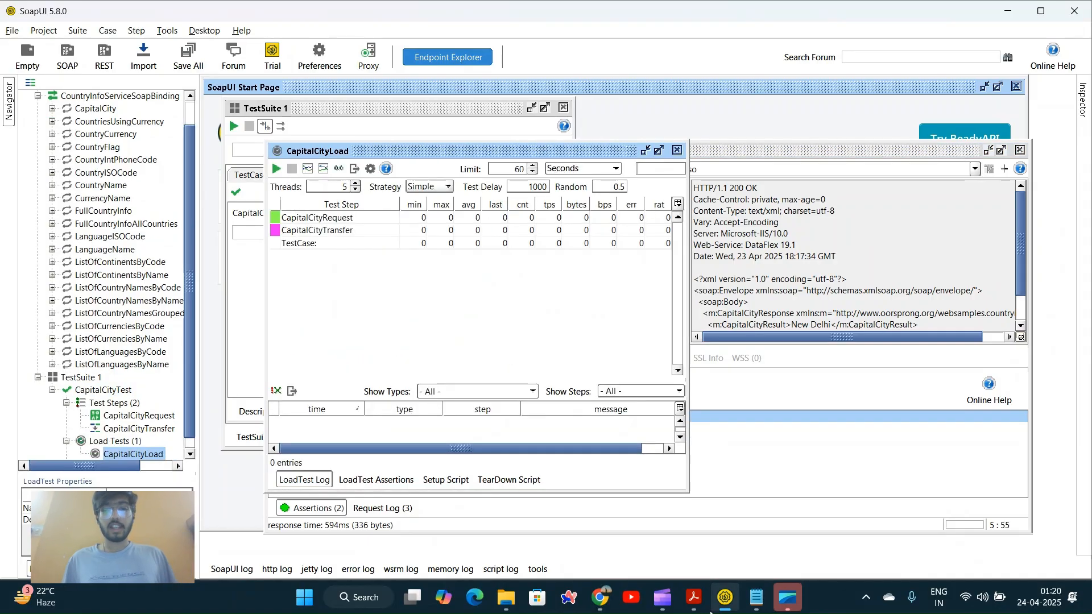
Recheck the load requirement in the PDF, then configure CapitalCityLoad in SoapUI with a limit of 50 Total Runs, 1 thread and a 600 test delay.
{"action": "left_click", "coordinate": [695, 598]}
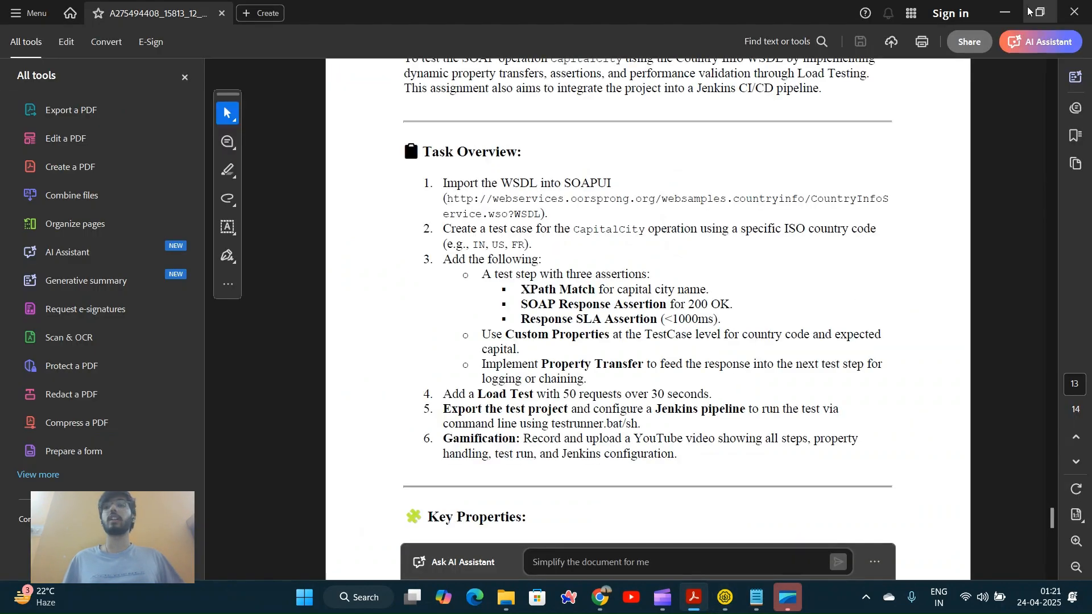
{"action": "left_click", "coordinate": [1006, 12]}
{"action": "left_click", "coordinate": [603, 169]}
{"action": "left_click", "coordinate": [602, 193]}
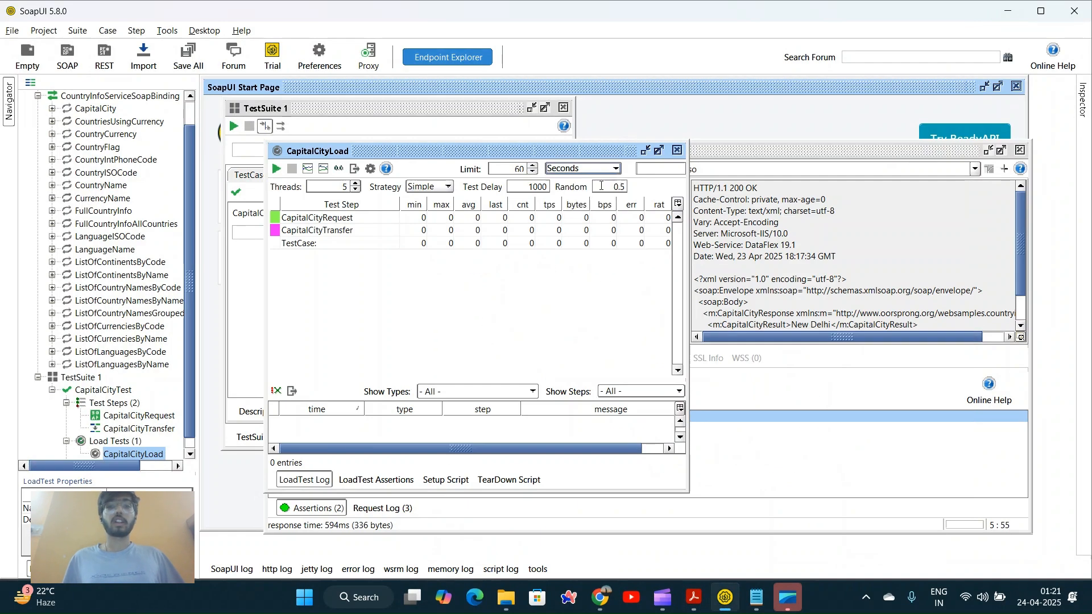
{"action": "double_click", "coordinate": [517, 169]}
{"action": "key", "text": "BackSpace"}
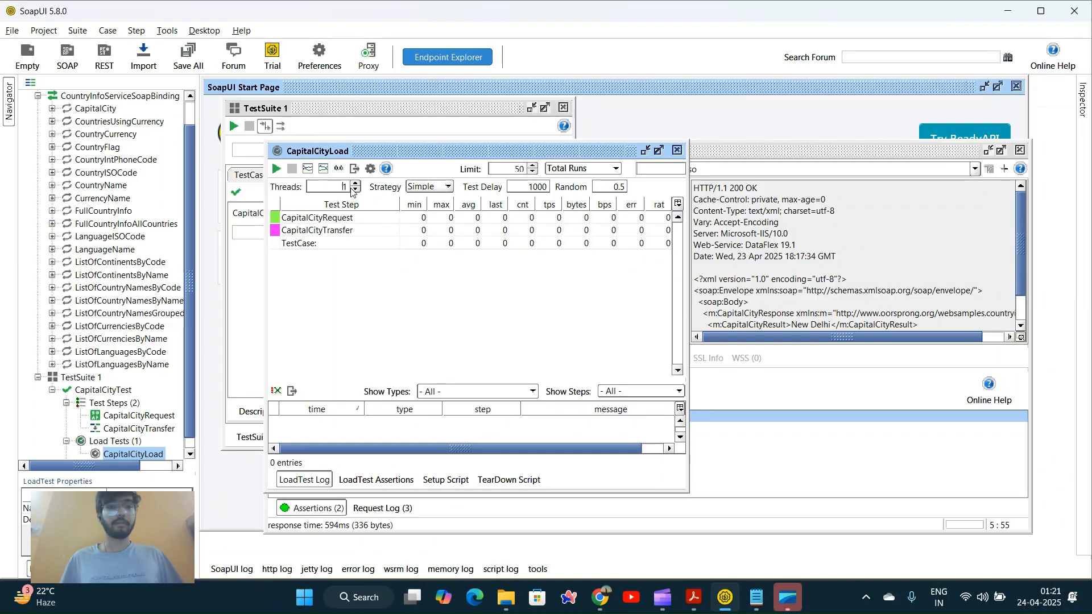
{"action": "left_click_drag", "start_coordinate": [519, 191], "coordinate": [542, 188]}
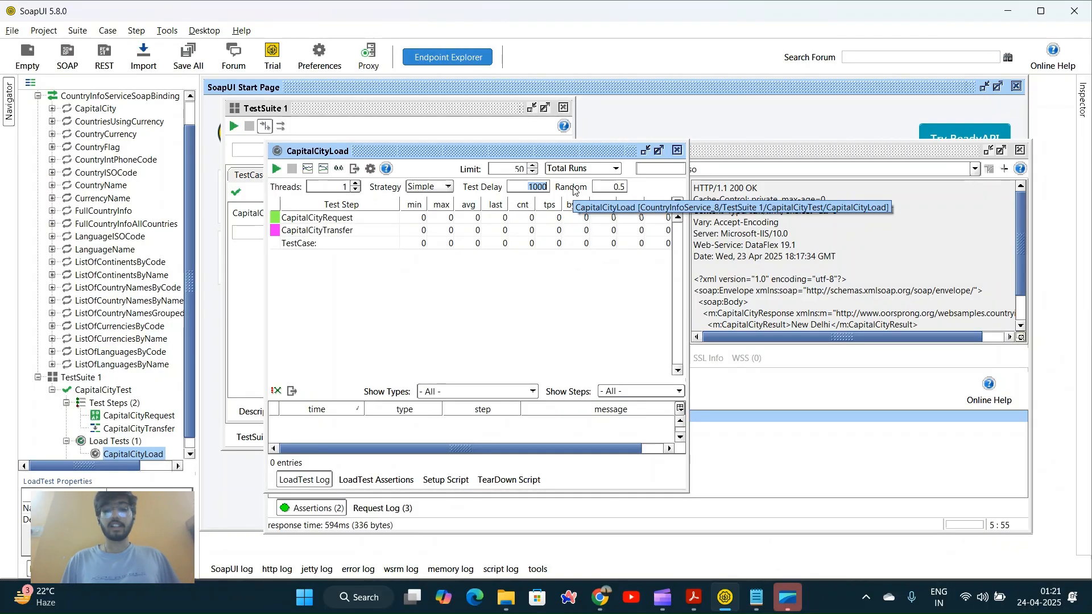
{"action": "type", "text": "600"}
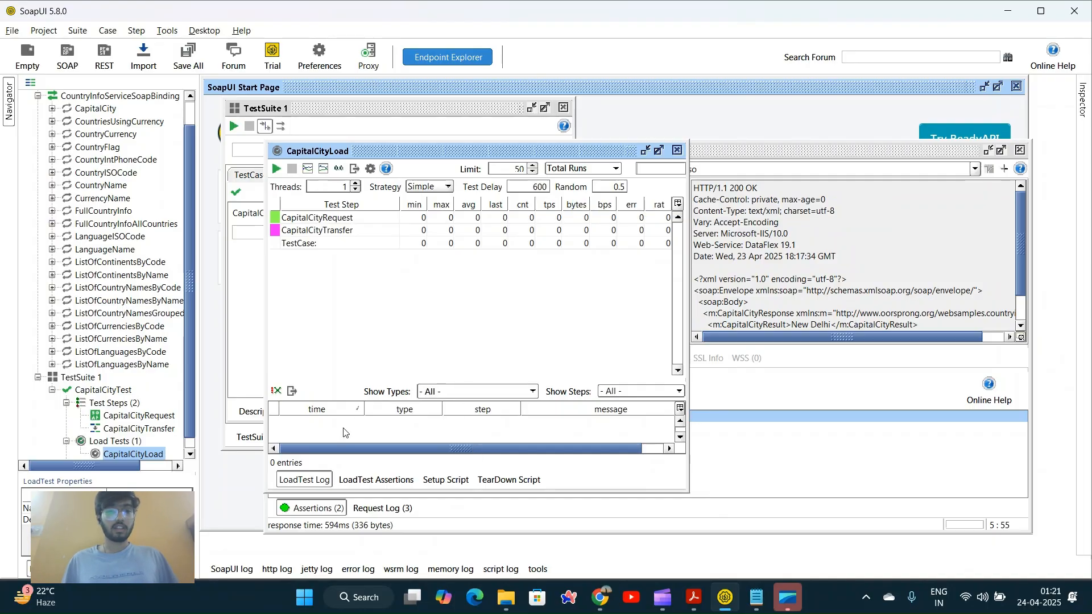
Run the CapitalCityLoad test and bring its window to the front to review the statistics.
{"action": "left_click", "coordinate": [277, 169]}
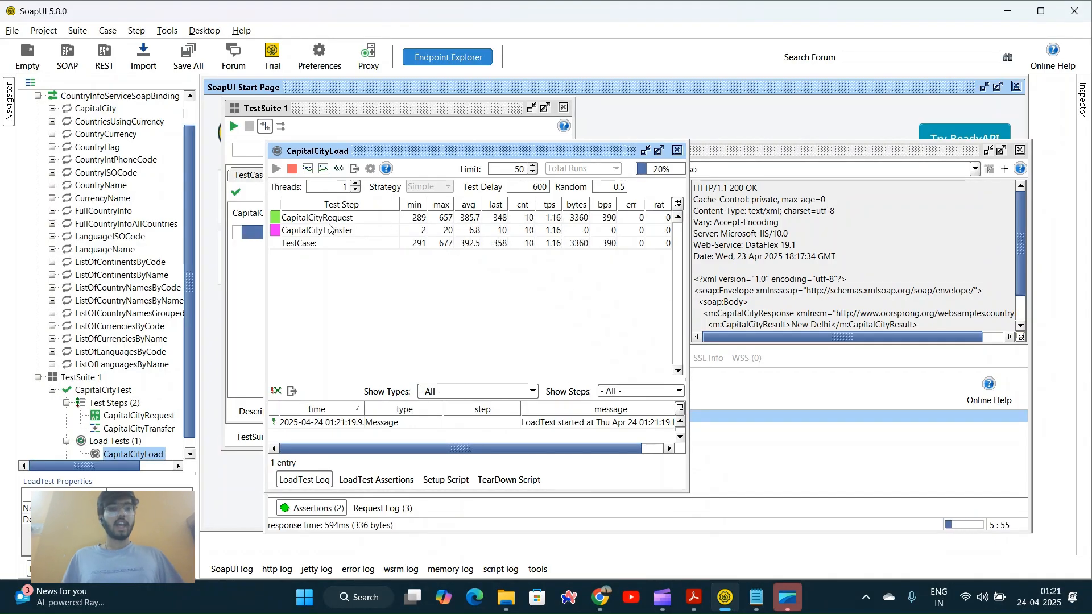
{"action": "left_click_drag", "start_coordinate": [459, 150], "coordinate": [654, 119]}
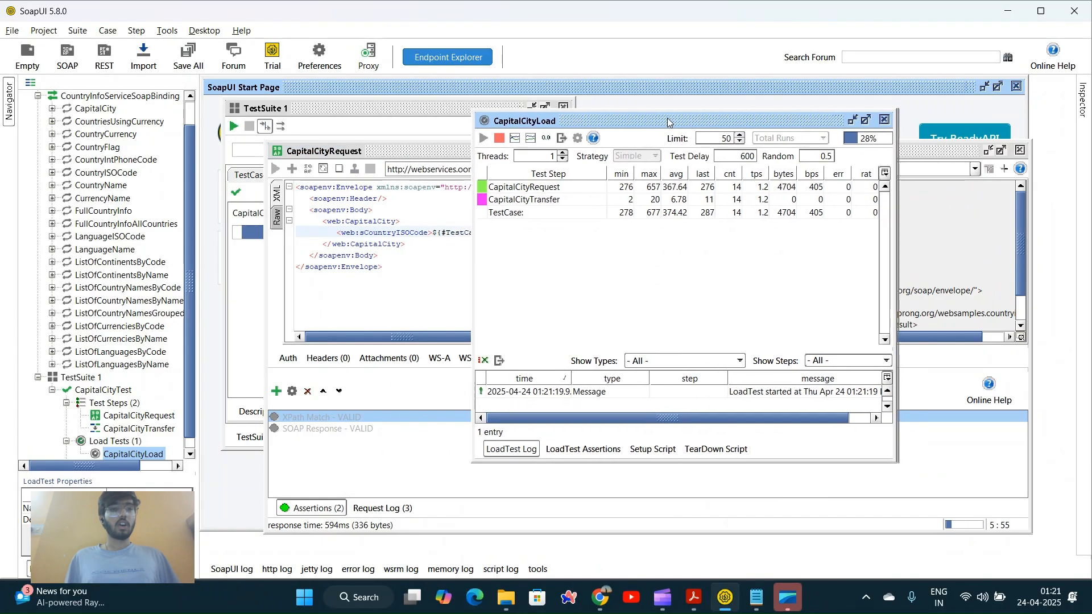
{"action": "left_click", "coordinate": [345, 132]}
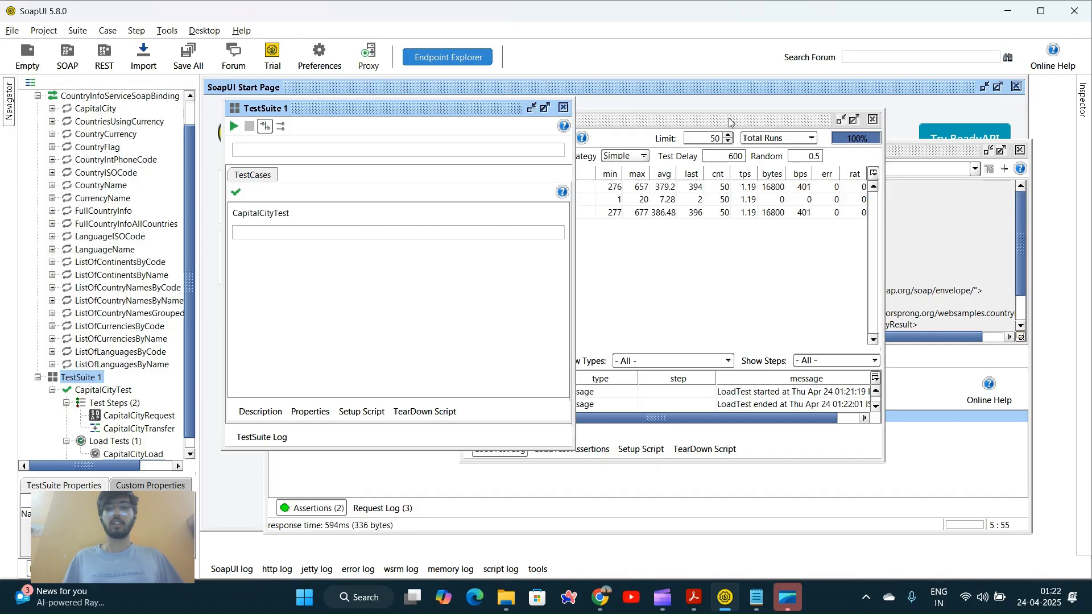
{"action": "left_click", "coordinate": [730, 121]}
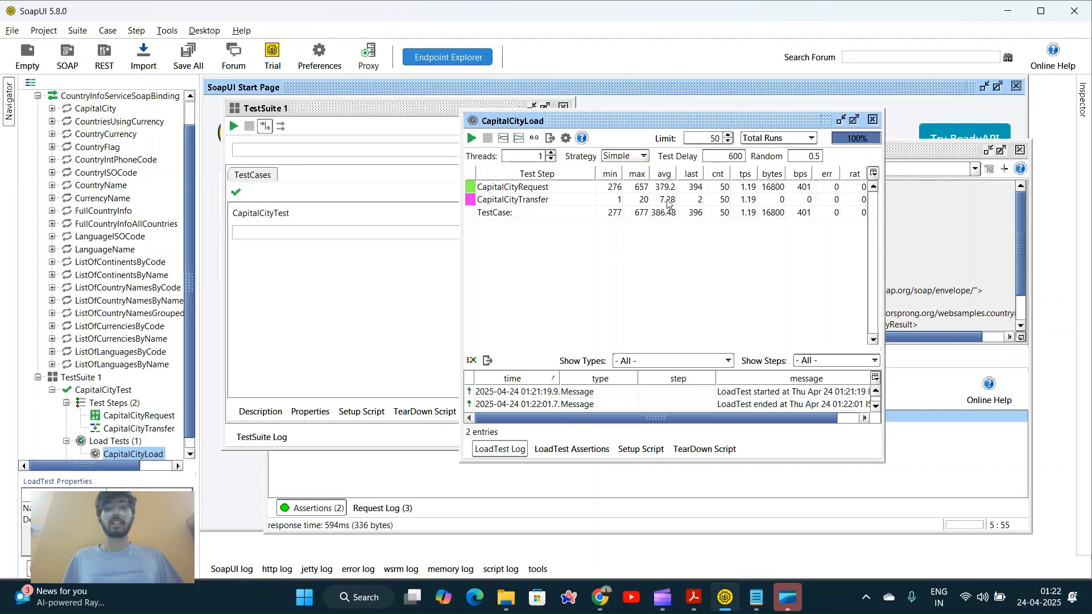
Read the project export and Jenkins pipeline requirement in the assignment PDF, then return to SoapUI and close the CapitalCityLoad window.
{"action": "left_click", "coordinate": [694, 597]}
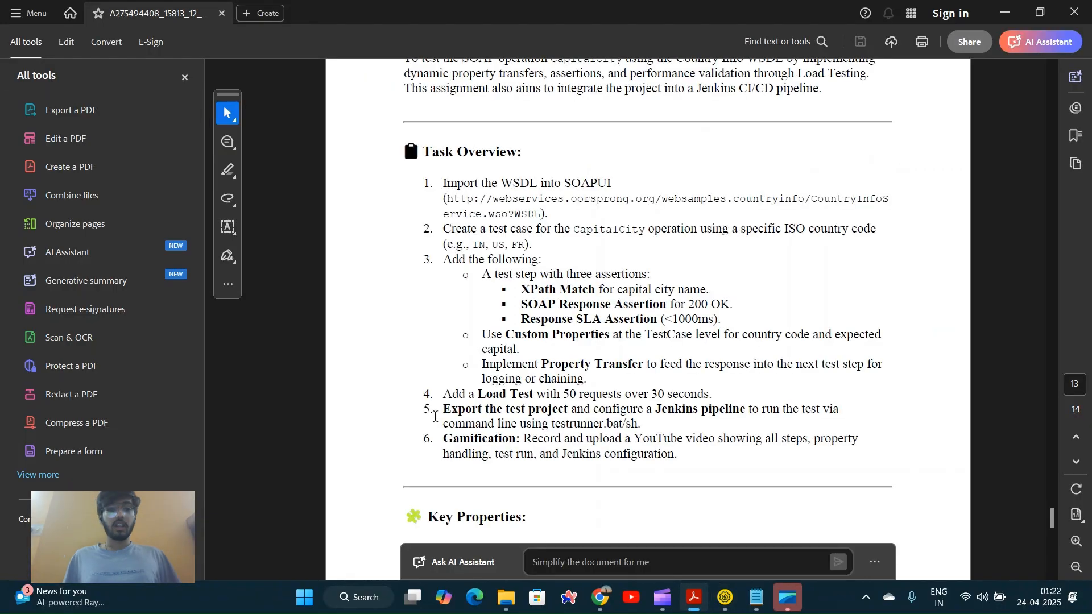
{"action": "left_click_drag", "start_coordinate": [442, 411], "coordinate": [646, 423]}
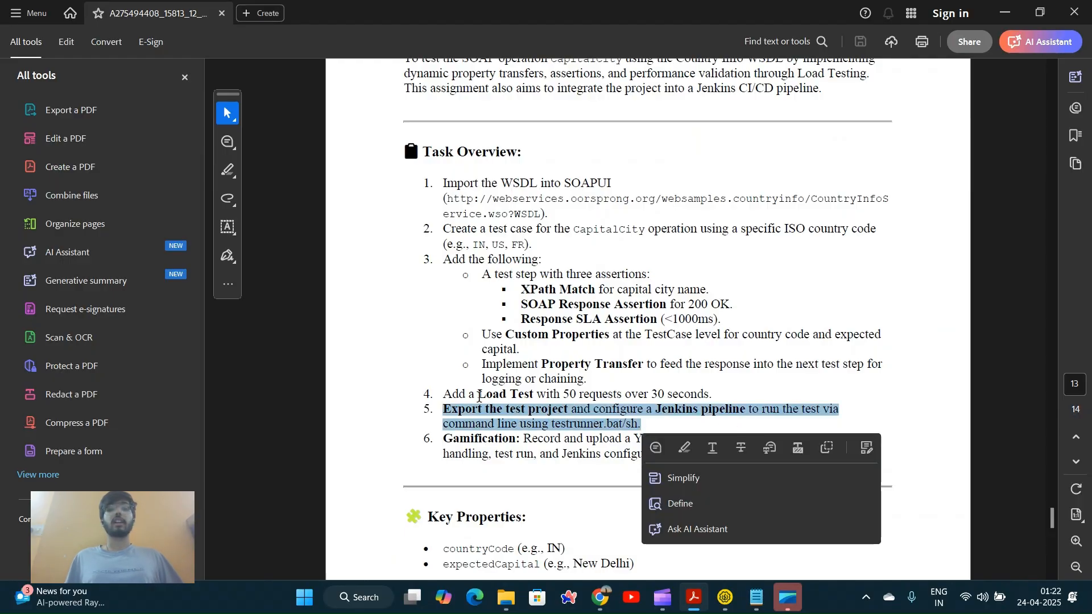
{"action": "left_click", "coordinate": [651, 412]}
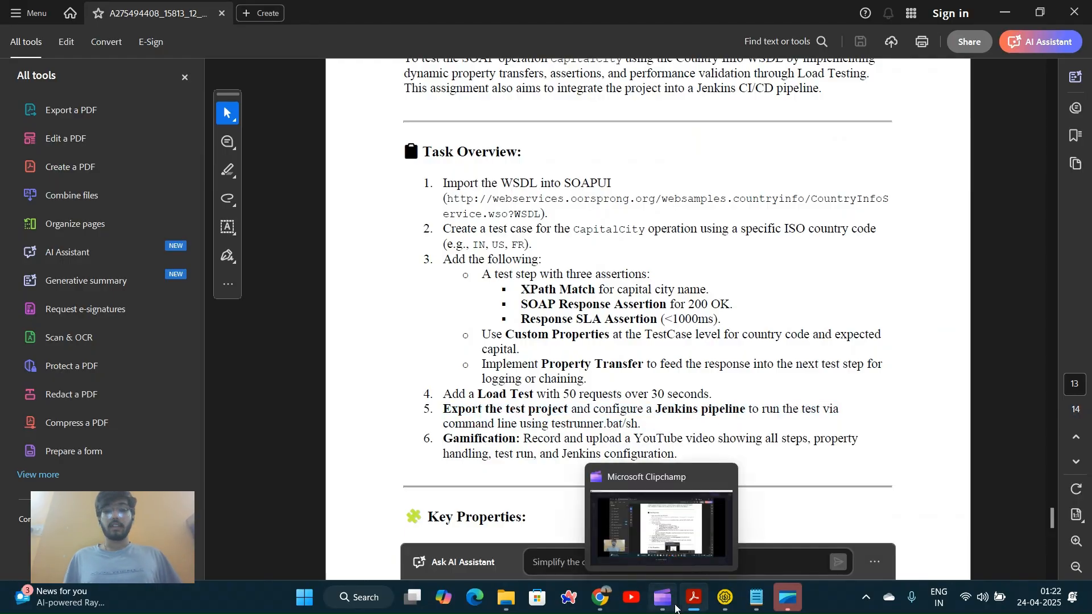
{"action": "left_click", "coordinate": [725, 599]}
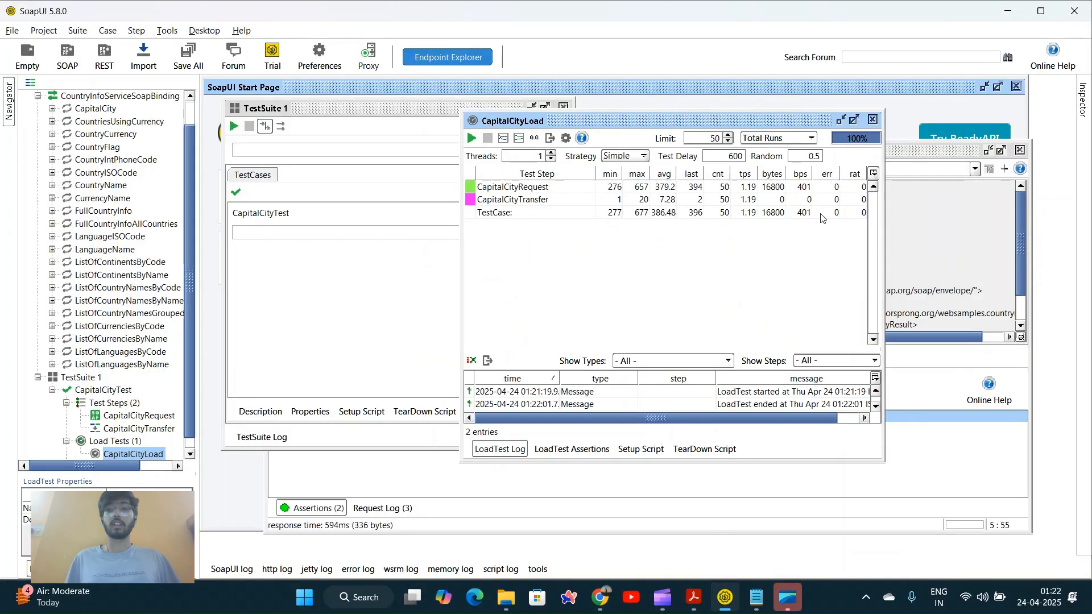
{"action": "left_click", "coordinate": [874, 119]}
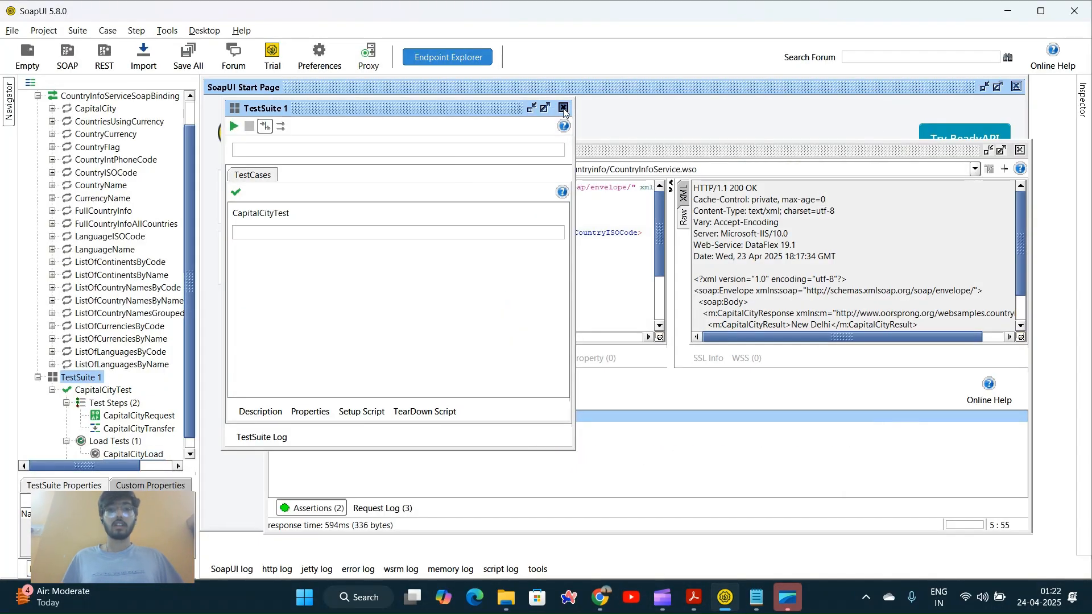
Close the TestSuite 1 and request windows, then save the project, overwriting the existing file.
{"action": "left_click", "coordinate": [564, 109]}
{"action": "left_click", "coordinate": [1019, 151]}
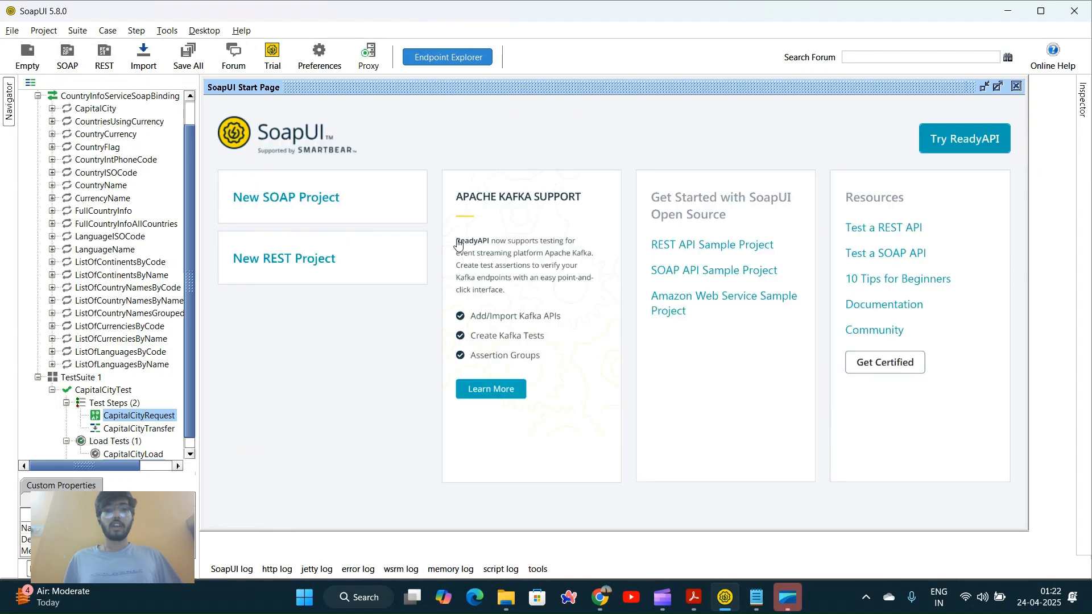
{"action": "key", "text": "ctrl+s"}
{"action": "left_click", "coordinate": [661, 401]}
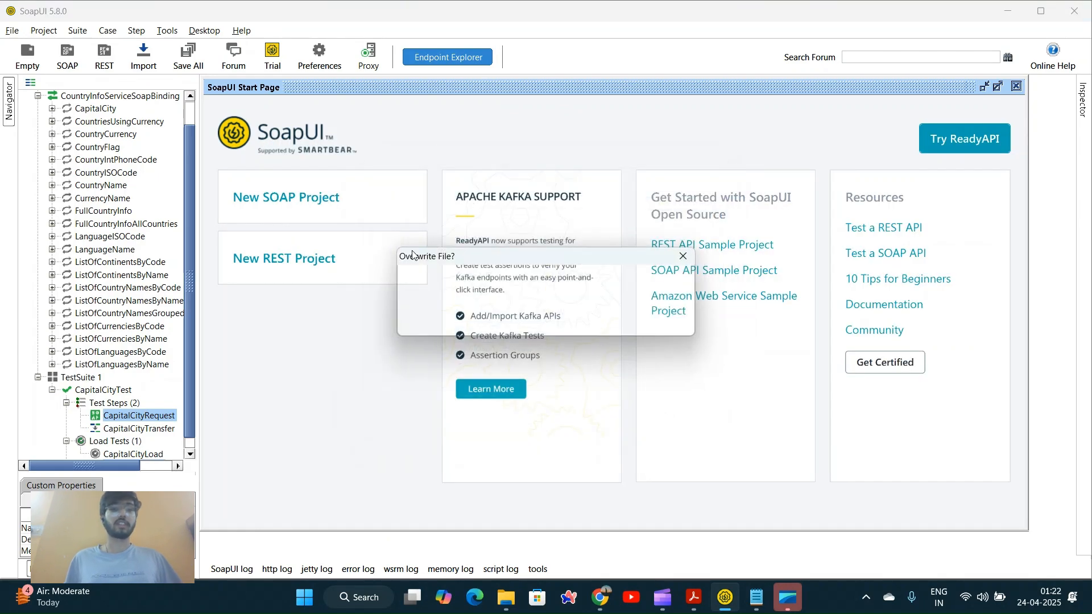
{"action": "key", "text": "Return"}
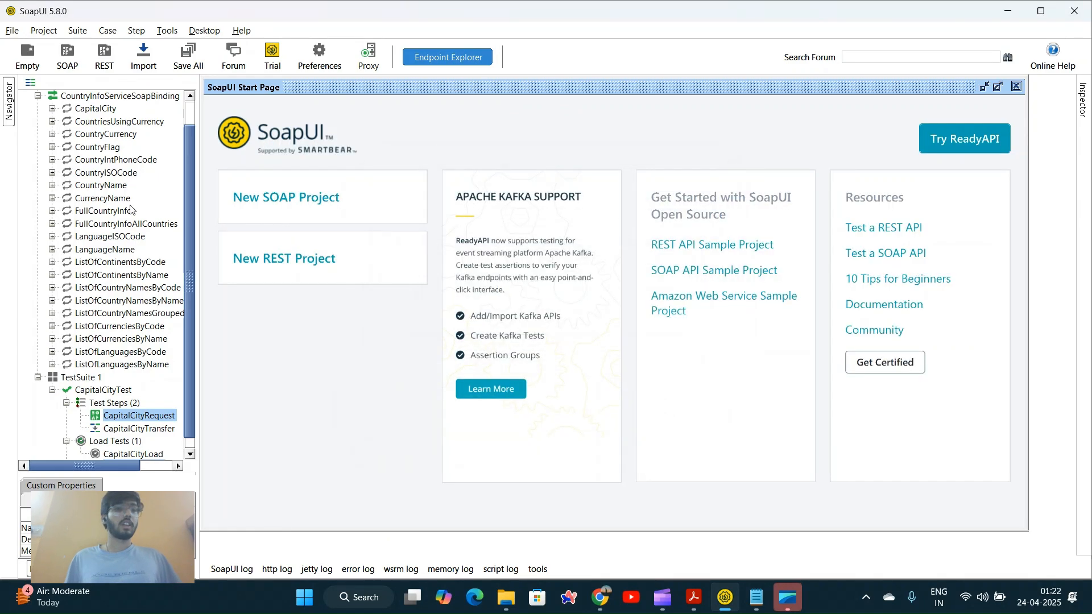
Launch the TestRunner for the CountryInfoService_8 project with all test suites and test cases.
{"action": "scroll", "coordinate": [128, 220], "scroll_direction": "up", "scroll_amount": 1}
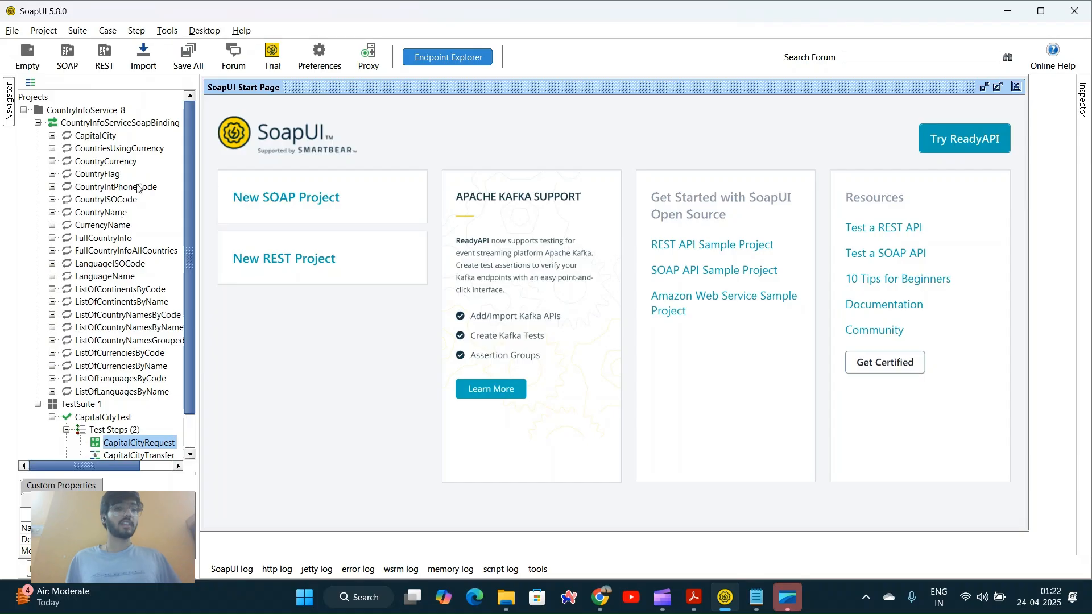
{"action": "right_click", "coordinate": [104, 114]}
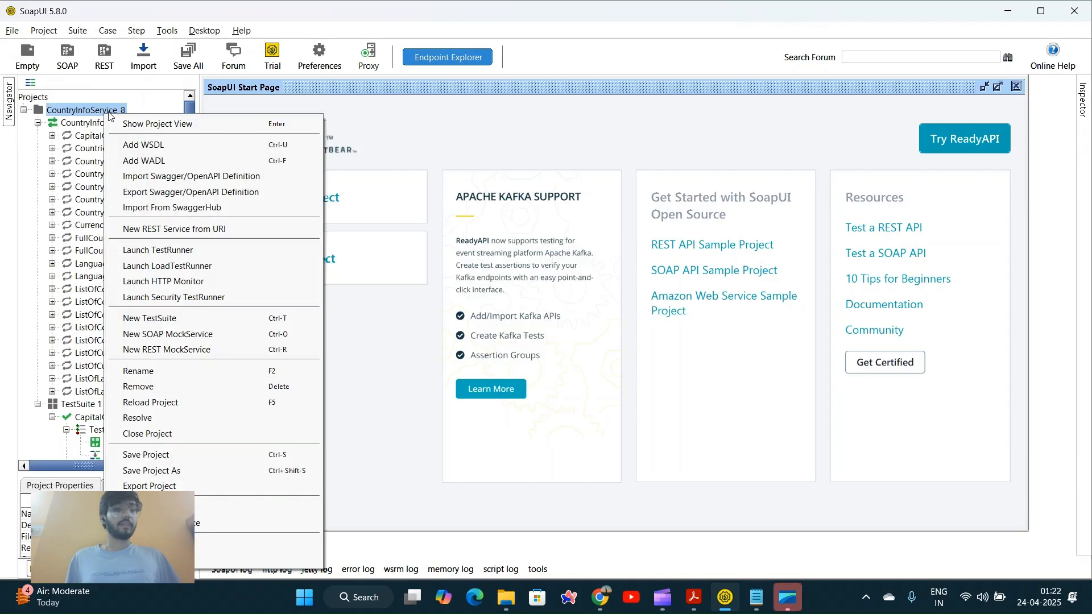
{"action": "left_click", "coordinate": [160, 251]}
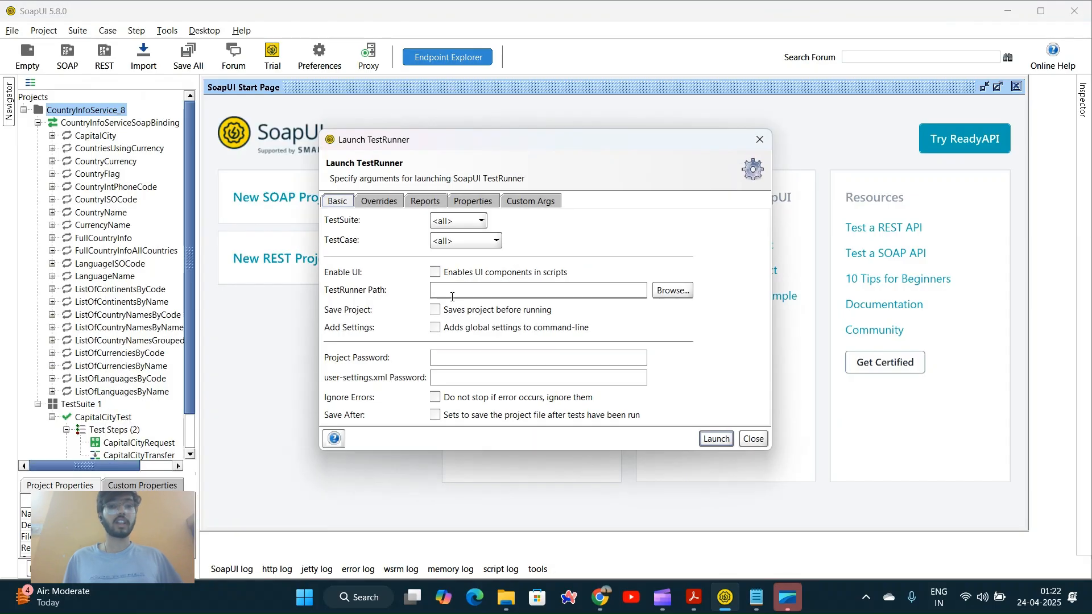
{"action": "left_click", "coordinate": [716, 438]}
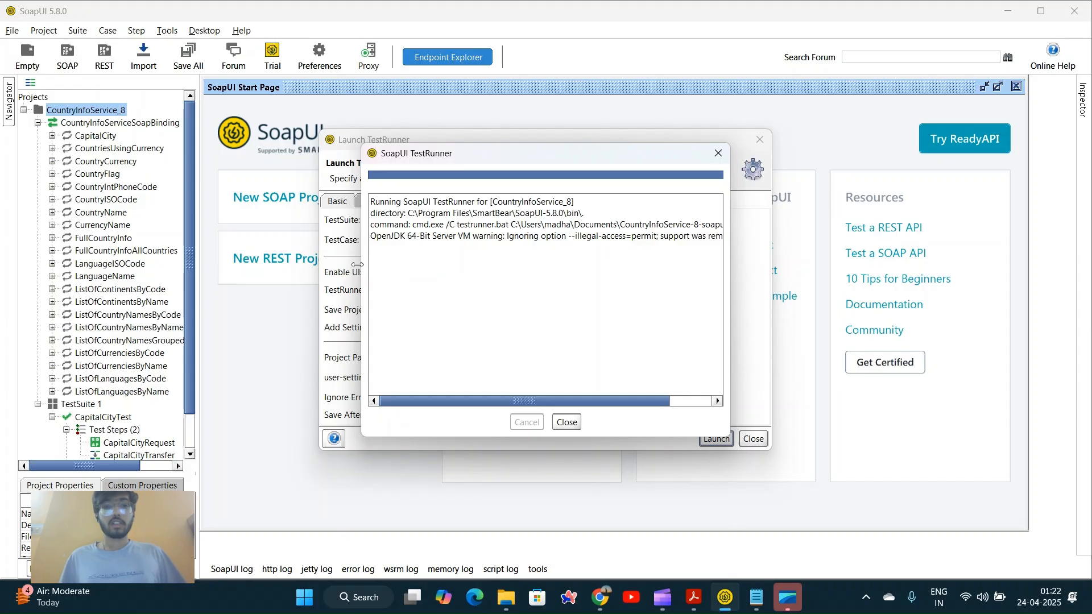
Copy the TestRunner directory path into Notepad as "cd C:\Program Files\SmartBear\SoapUI-5.8.0\bin\." and return to SoapUI.
{"action": "left_click", "coordinate": [409, 214]}
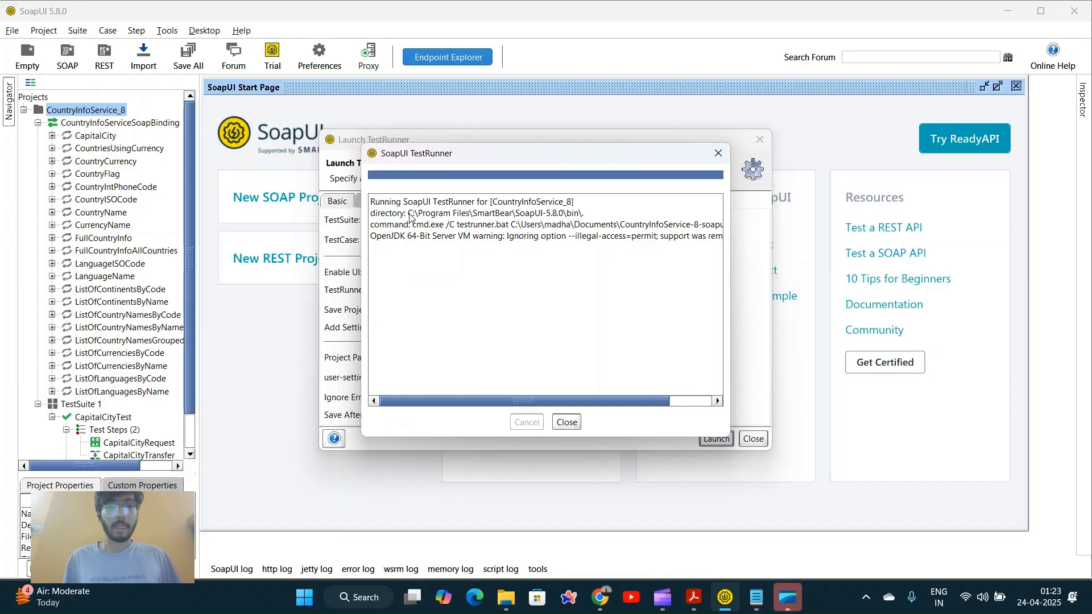
{"action": "key", "text": "shift+Right"}
{"action": "key", "text": "shift+Right"}
{"action": "key", "text": "shift+Right"}
{"action": "key", "text": "shift+Right"}
{"action": "key", "text": "shift+Right"}
{"action": "key", "text": "shift+Right"}
{"action": "key", "text": "shift+Right"}
{"action": "key", "text": "shift+Right"}
{"action": "key", "text": "shift+Right"}
{"action": "key", "text": "shift+Right"}
{"action": "key", "text": "shift+Right"}
{"action": "key", "text": "shift+Right"}
{"action": "key", "text": "shift+Right"}
{"action": "key", "text": "shift+Right"}
{"action": "key", "text": "shift+Right"}
{"action": "key", "text": "shift+Right"}
{"action": "key", "text": "shift+Right"}
{"action": "key", "text": "shift+Right"}
{"action": "key", "text": "shift+Right"}
{"action": "key", "text": "shift+Right"}
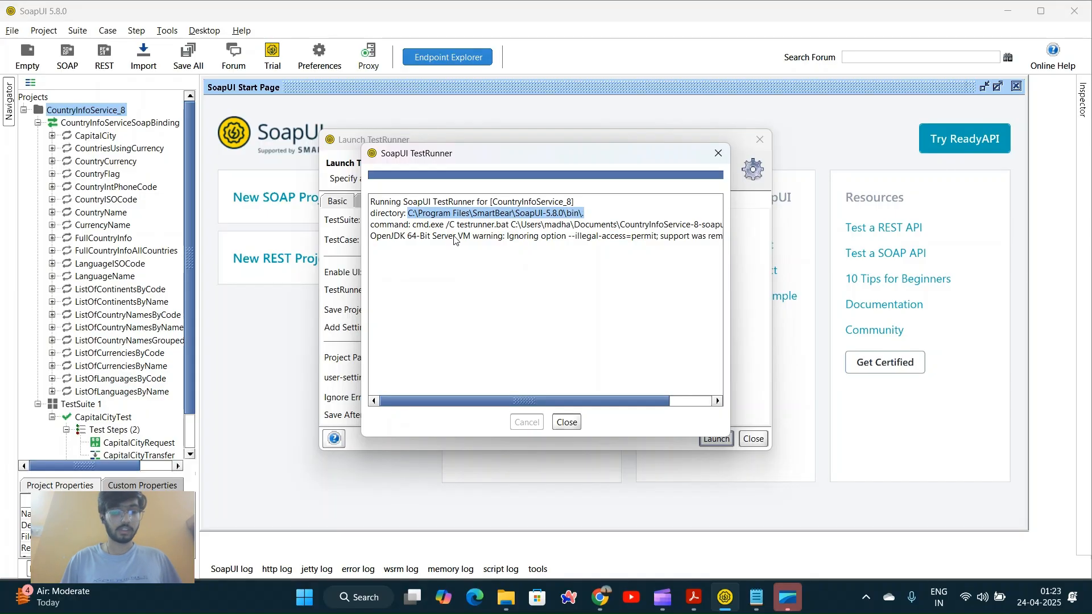
{"action": "left_click", "coordinate": [769, 593]}
{"action": "type", "text": "cd"}
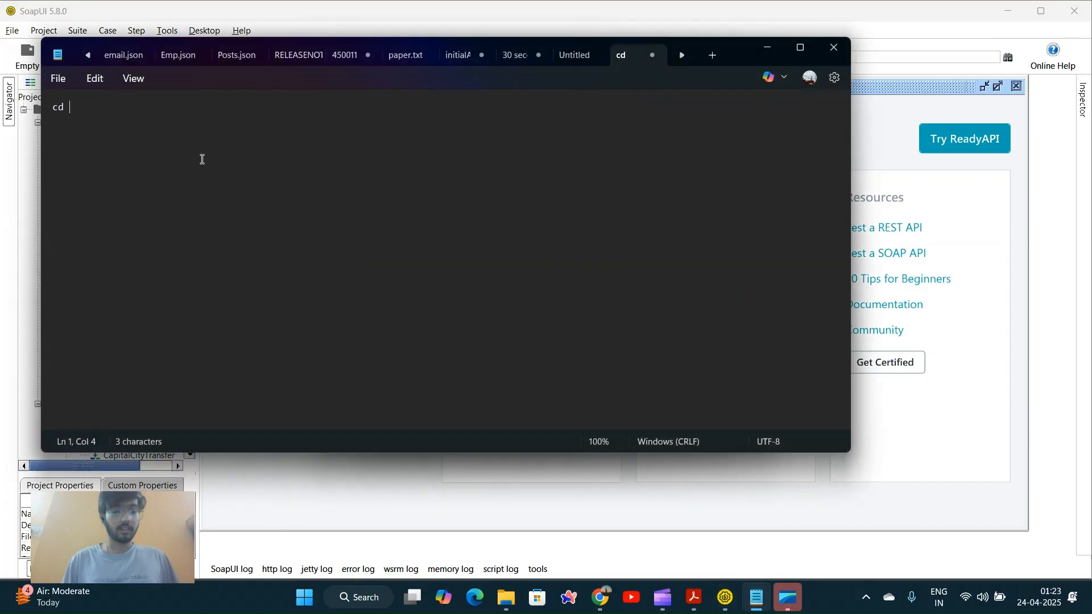
{"action": "type", "text": "C:\\Program Files\\SmartBear\\SoapUI-5.8.0\\bin\\."}
{"action": "key", "text": "Return"}
{"action": "key", "text": "alt+Tab"}
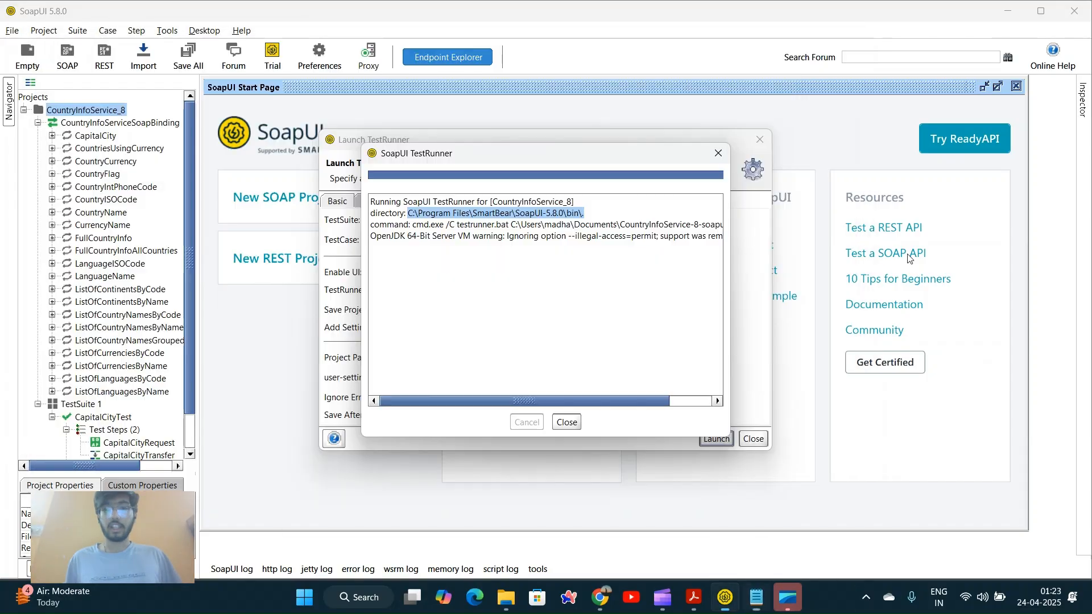
Copy the testrunner.bat command with the CountryInfoService-8-soapui-project.xml path from the TestRunner output into Notepad below the cd line.
{"action": "left_click", "coordinate": [460, 229]}
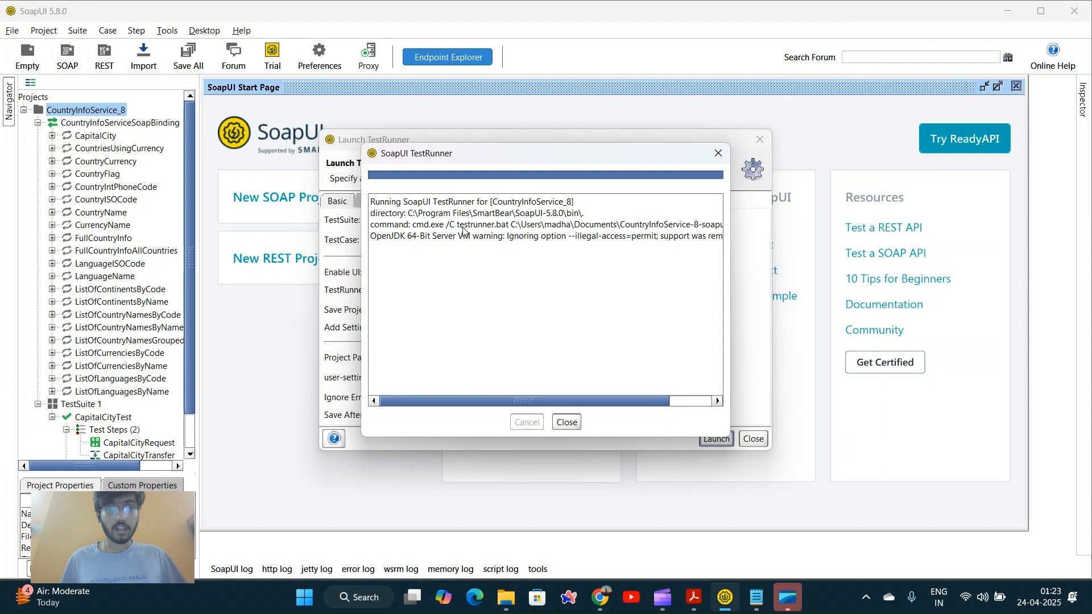
{"action": "double_click", "coordinate": [464, 226]}
{"action": "key", "text": "shift+Right"}
{"action": "key", "text": "shift+Right"}
{"action": "key", "text": "shift+Right"}
{"action": "key", "text": "shift+Right"}
{"action": "key", "text": "shift+Right"}
{"action": "key", "text": "shift+Right"}
{"action": "key", "text": "shift+Right"}
{"action": "key", "text": "shift+Right"}
{"action": "key", "text": "shift+Right"}
{"action": "key", "text": "shift+Right"}
{"action": "key", "text": "shift+Right"}
{"action": "key", "text": "shift+Right"}
{"action": "key", "text": "shift+Right"}
{"action": "key", "text": "shift+Right"}
{"action": "key", "text": "shift+Right"}
{"action": "key", "text": "shift+Right"}
{"action": "key", "text": "shift+Right"}
{"action": "key", "text": "shift+Right"}
{"action": "key", "text": "shift+Right"}
{"action": "key", "text": "shift+Right"}
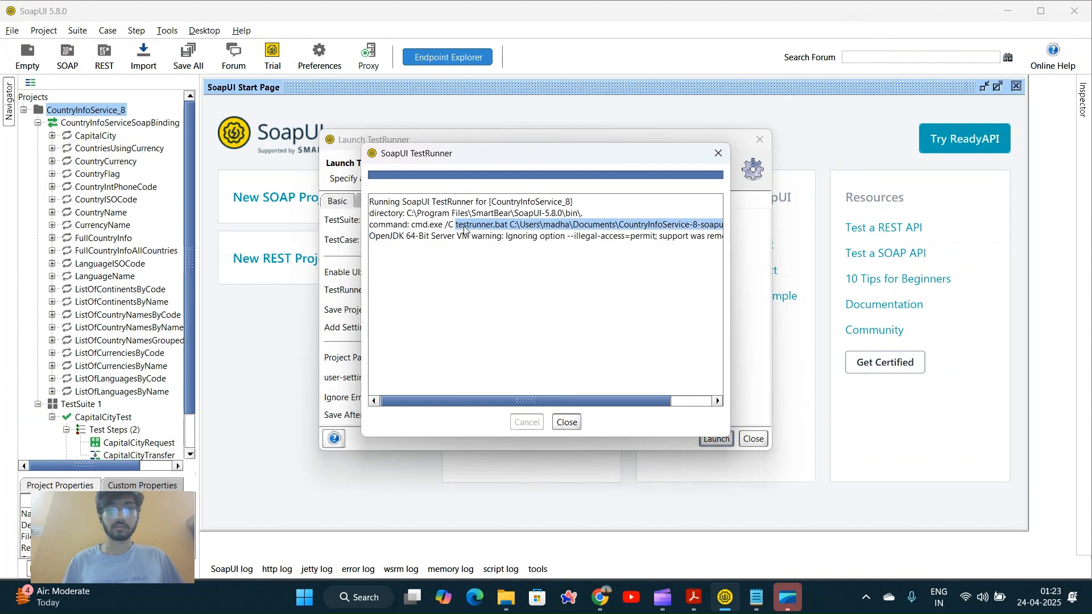
{"action": "key", "text": "shift+Left"}
{"action": "key", "text": "ctrl+c"}
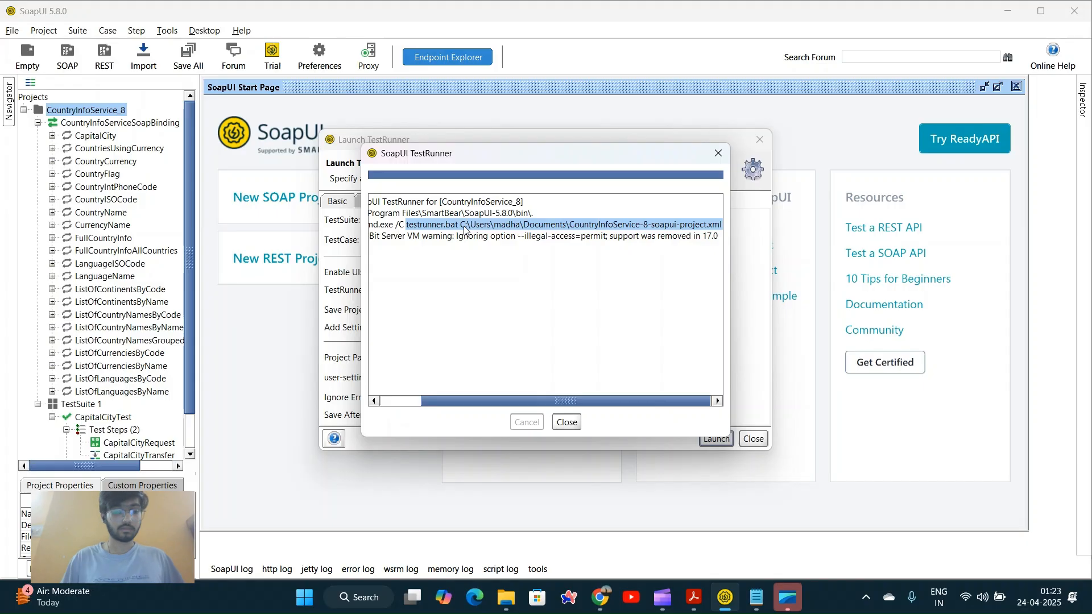
{"action": "left_click", "coordinate": [756, 598]}
{"action": "key", "text": "ctrl+v"}
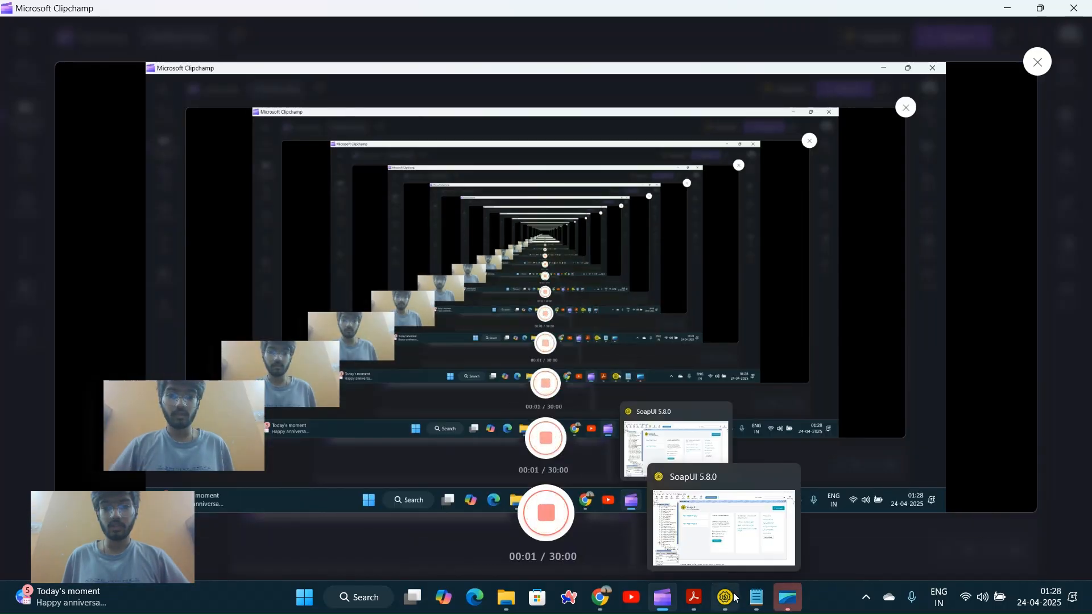
Review the saved cd and testrunner.bat lines in Notepad and select them both.
{"action": "left_click", "coordinate": [725, 597]}
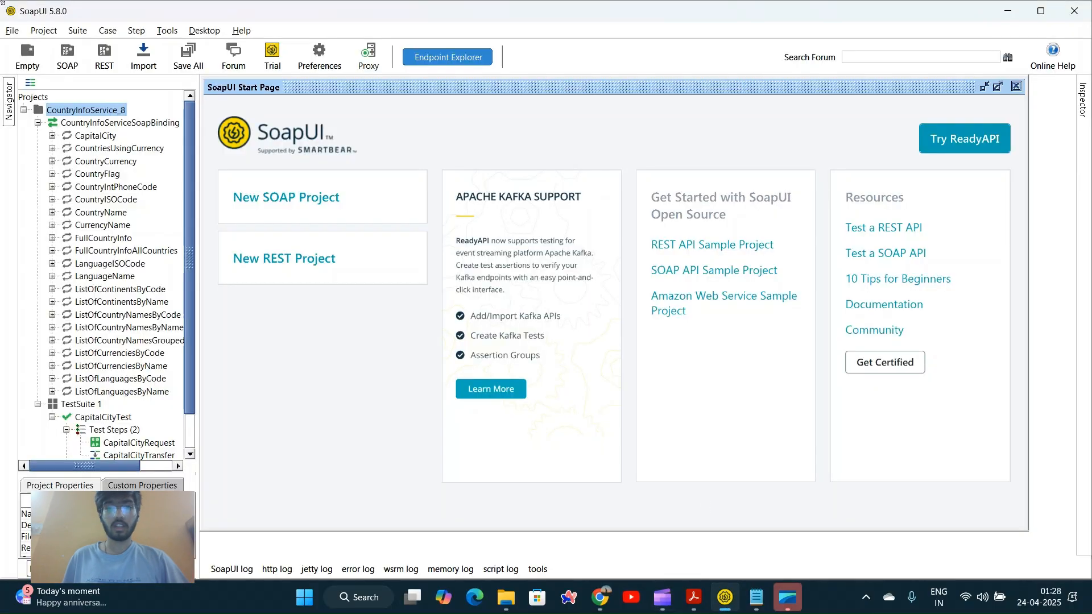
{"action": "left_click", "coordinate": [756, 597]}
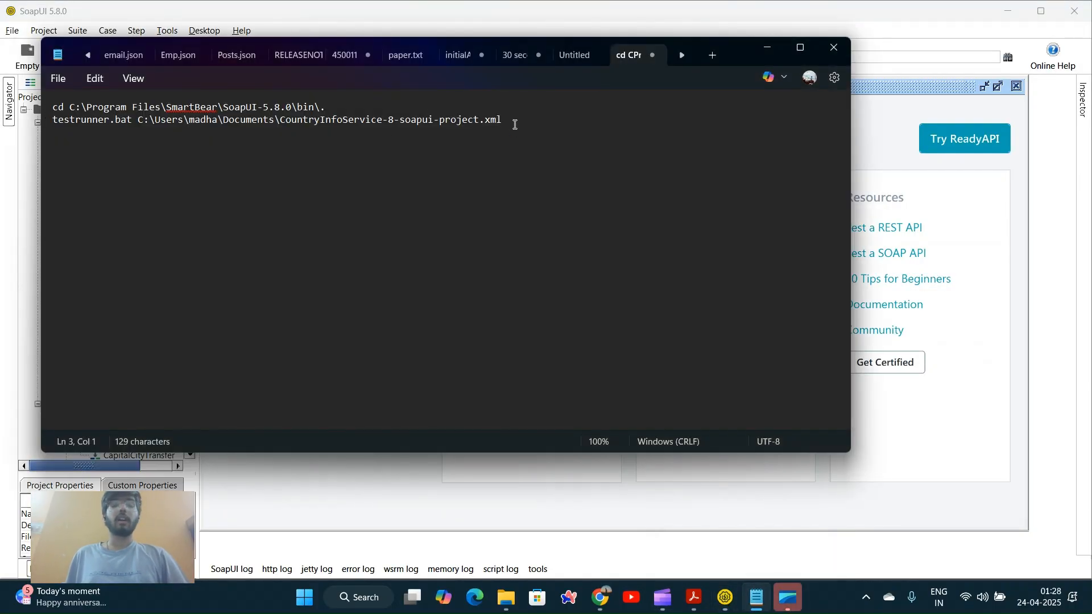
{"action": "key", "text": "ctrl+a"}
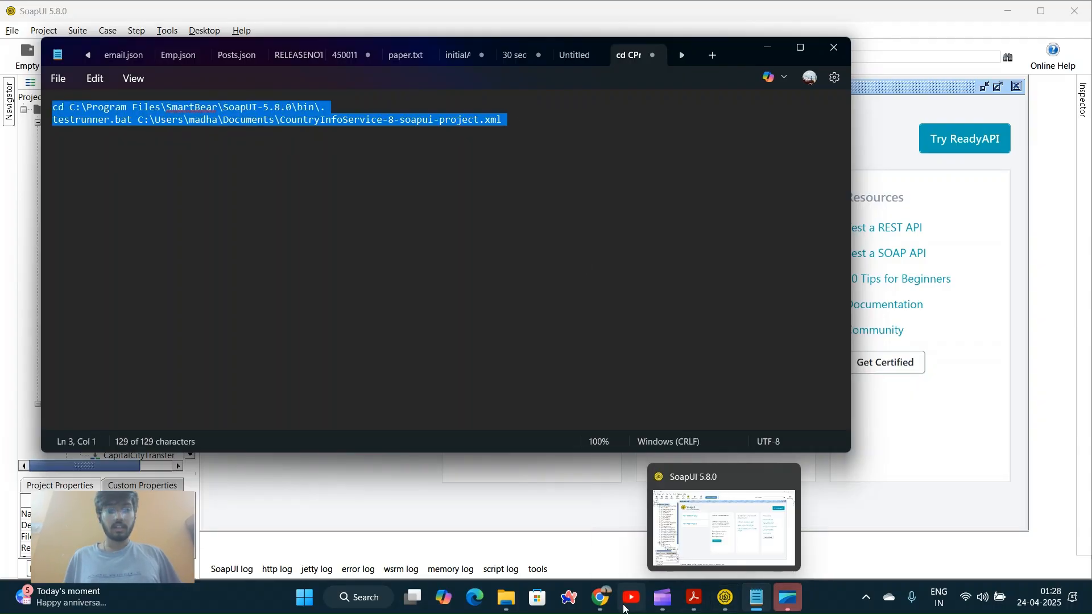
Switch to File Explorer and open a command prompt in the Downloads folder that holds jenkins.war.
{"action": "left_click", "coordinate": [508, 600]}
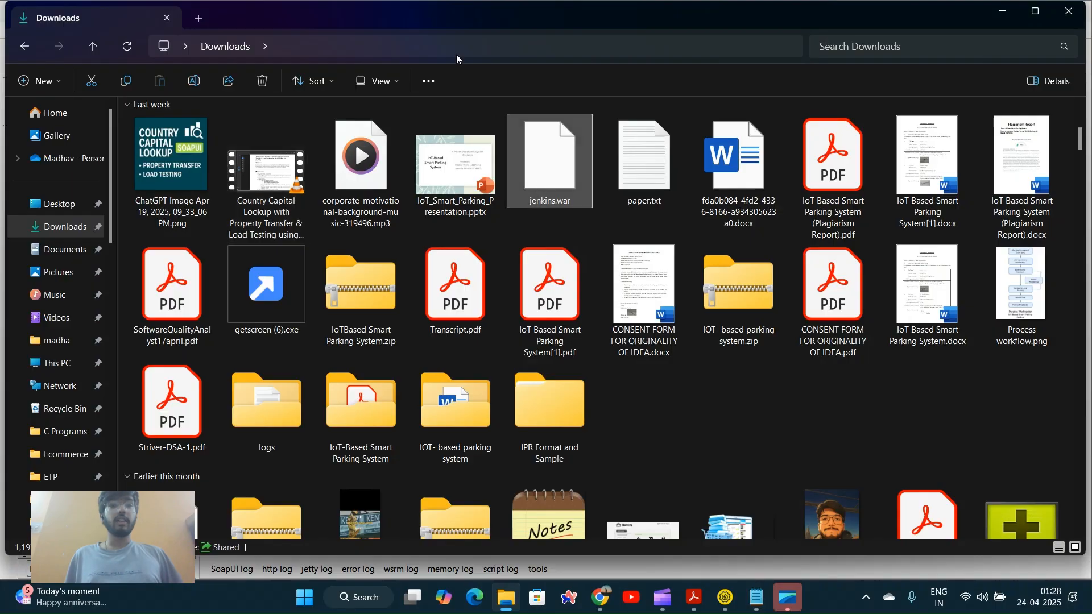
{"action": "left_click", "coordinate": [391, 46]}
{"action": "type", "text": "cmd"}
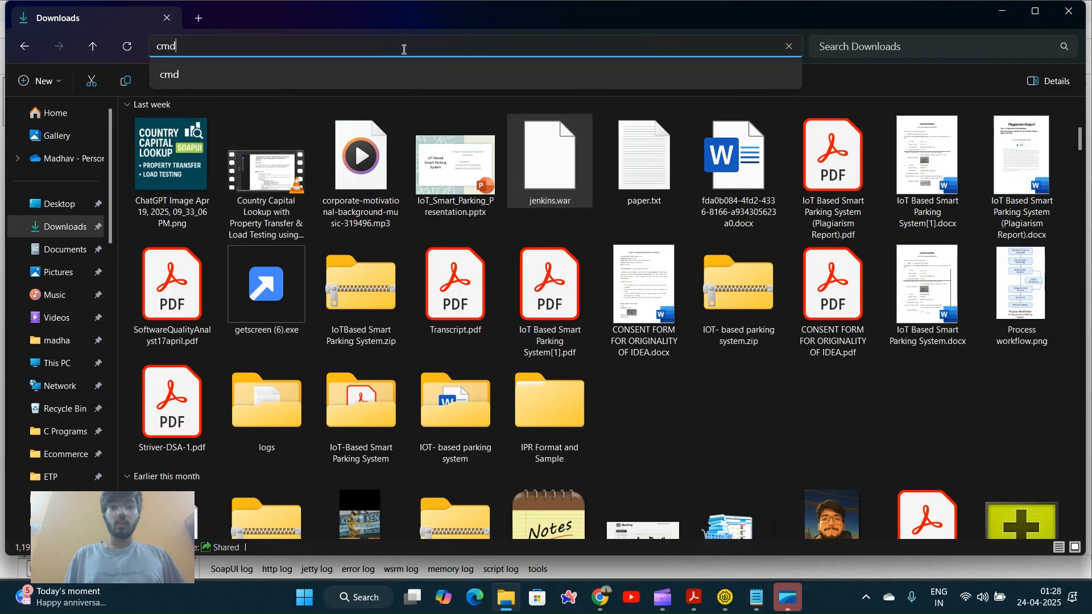
{"action": "key", "text": "Return"}
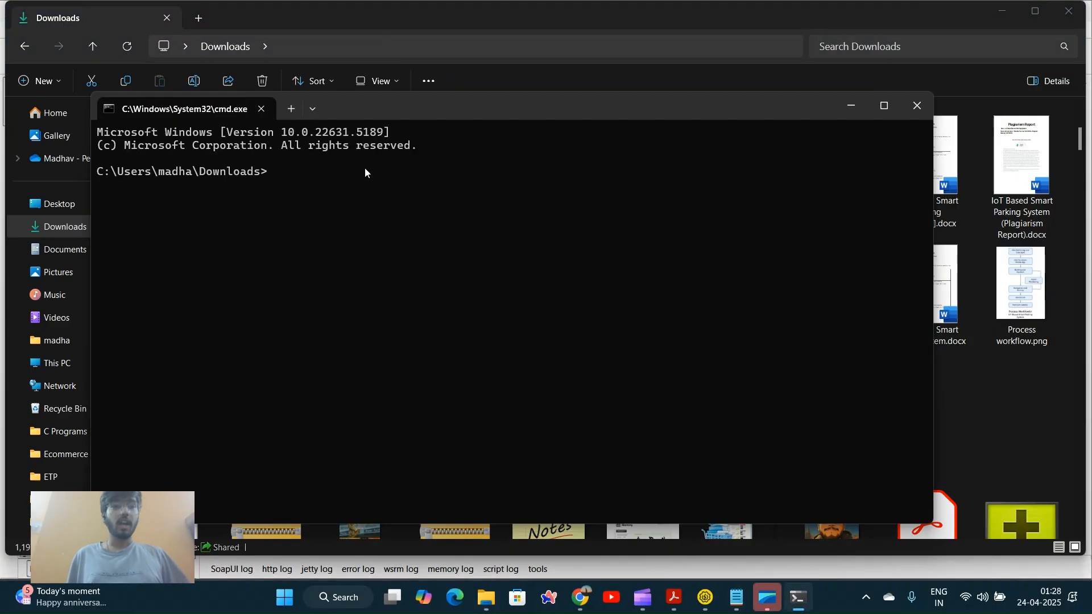
Start the Jenkins server with the command "java -jar jenkins.war --httpPort=8081".
{"action": "type", "text": "jav"}
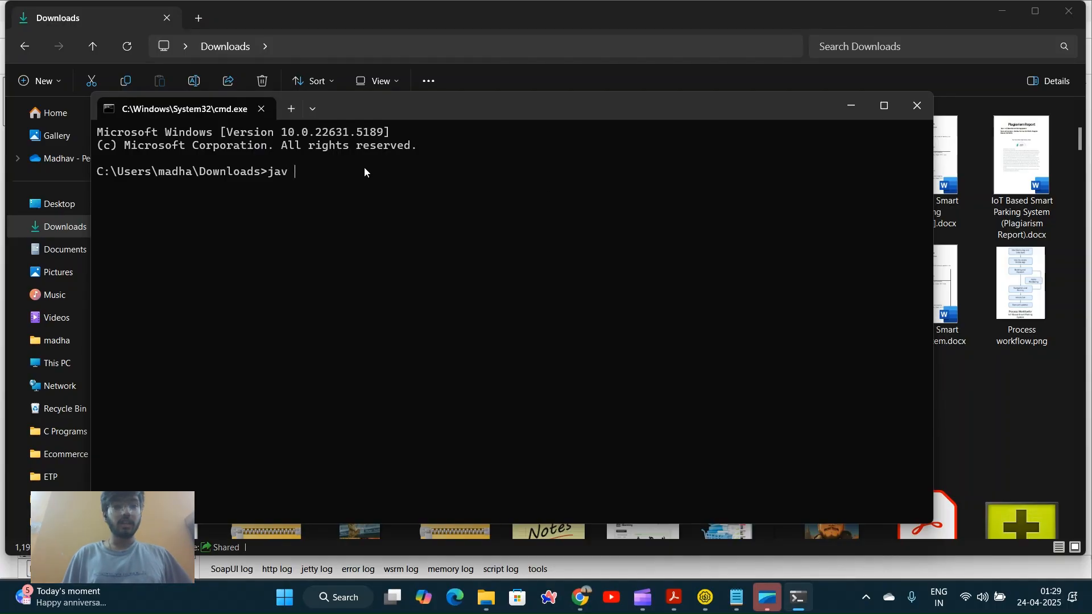
{"action": "type", "text": "a -jar jen"}
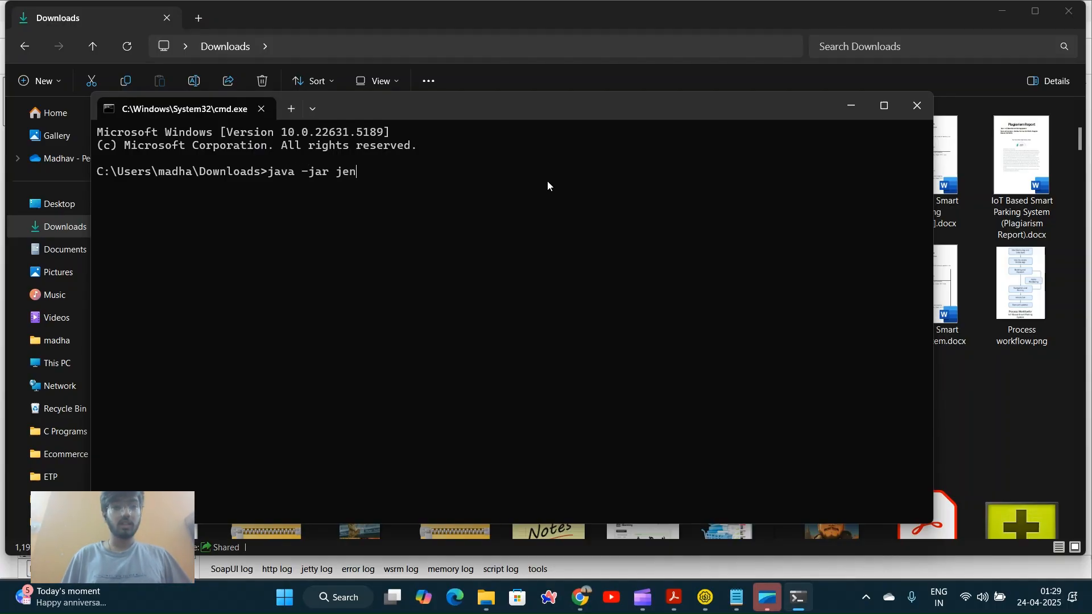
{"action": "type", "text": "kins.war --"}
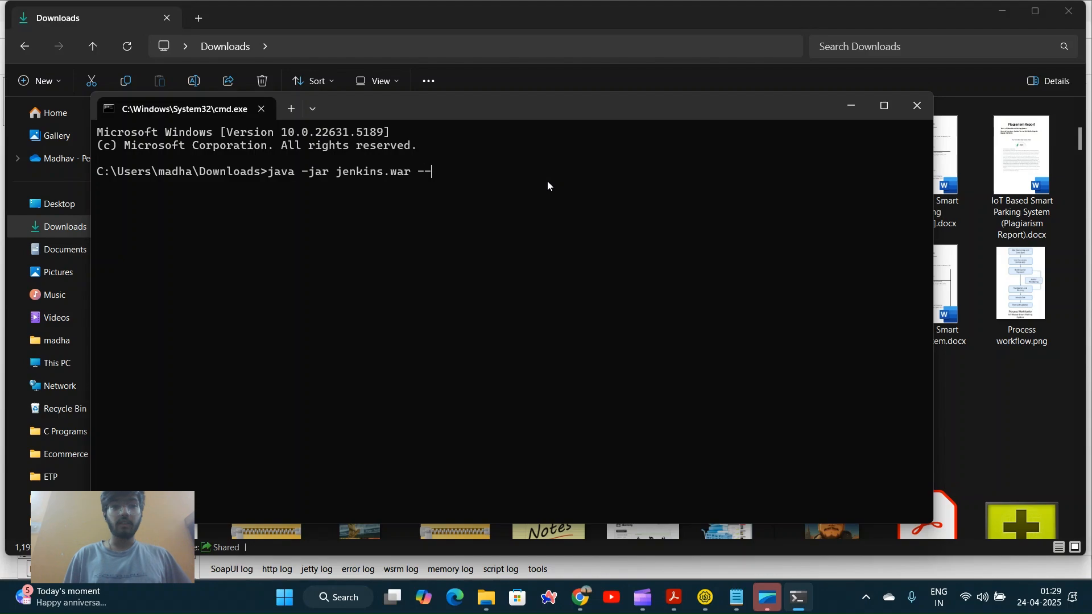
{"action": "type", "text": "httpPo"}
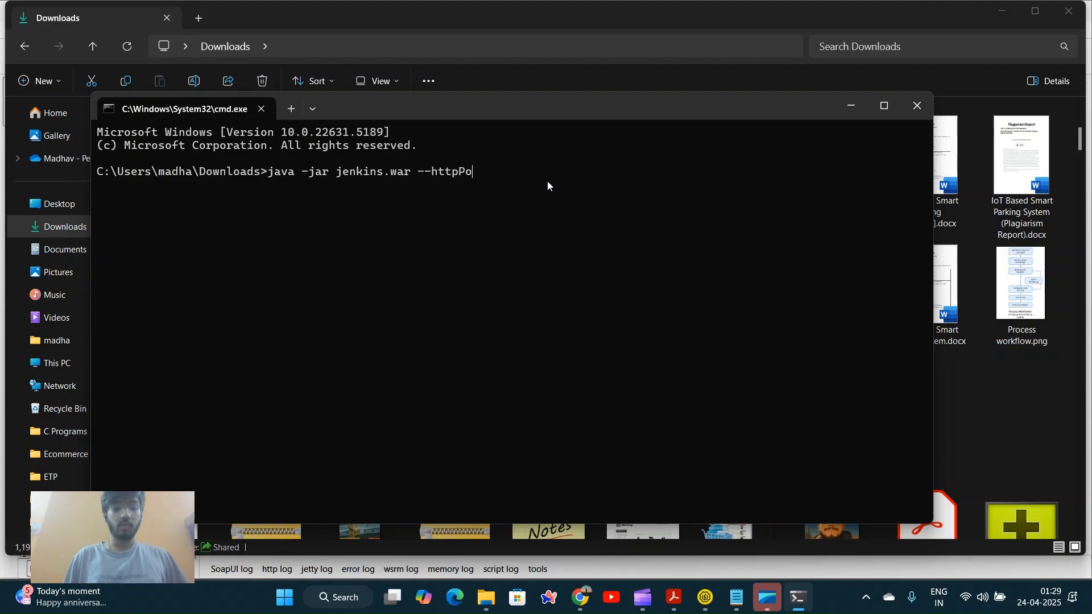
{"action": "type", "text": "rt=80"}
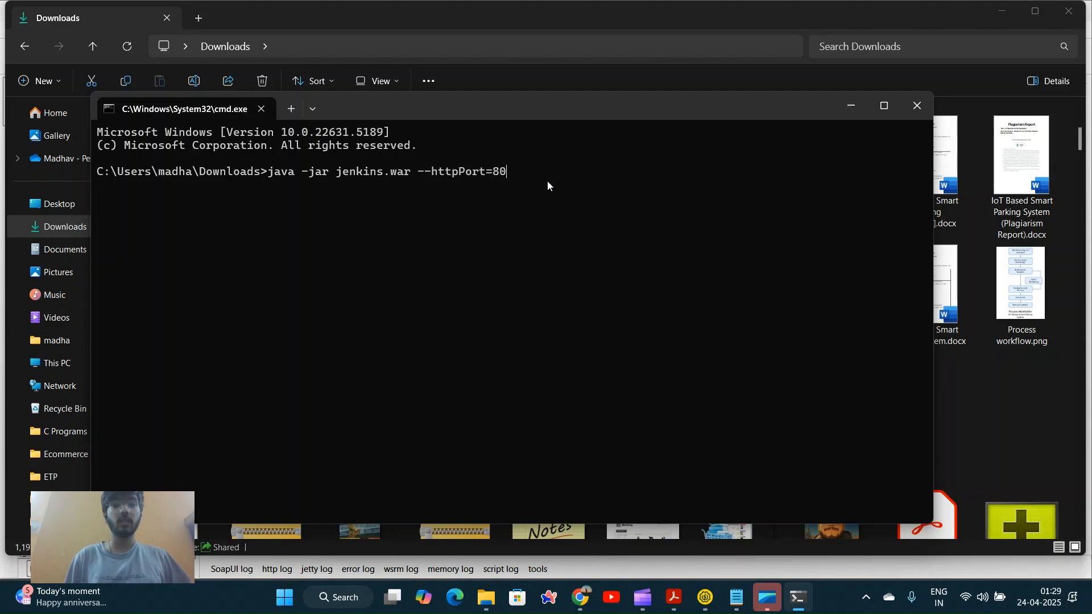
{"action": "type", "text": "8"}
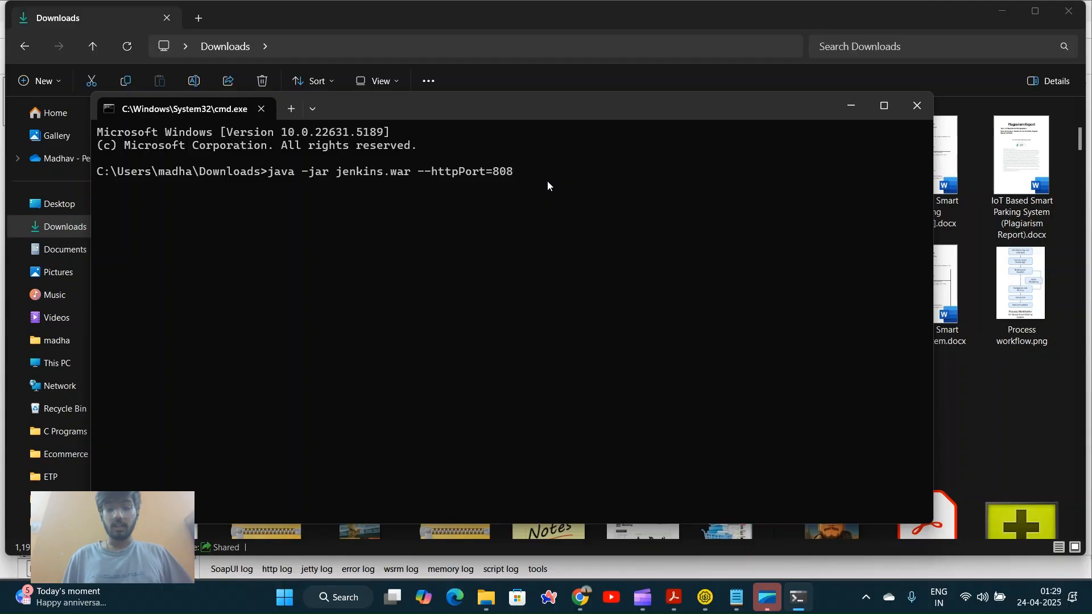
{"action": "type", "text": "1"}
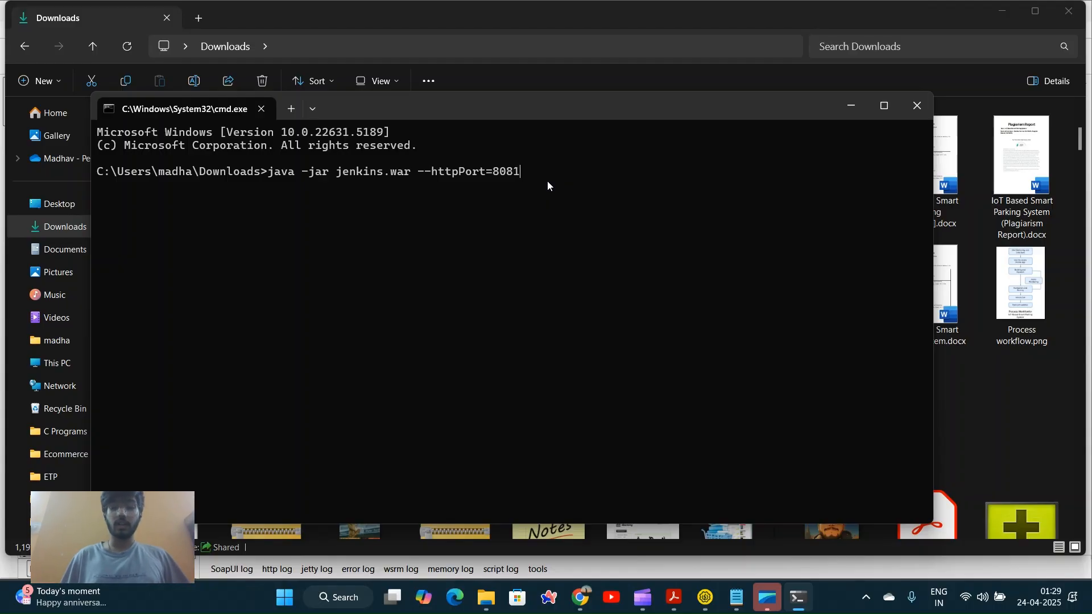
{"action": "key", "text": "Return"}
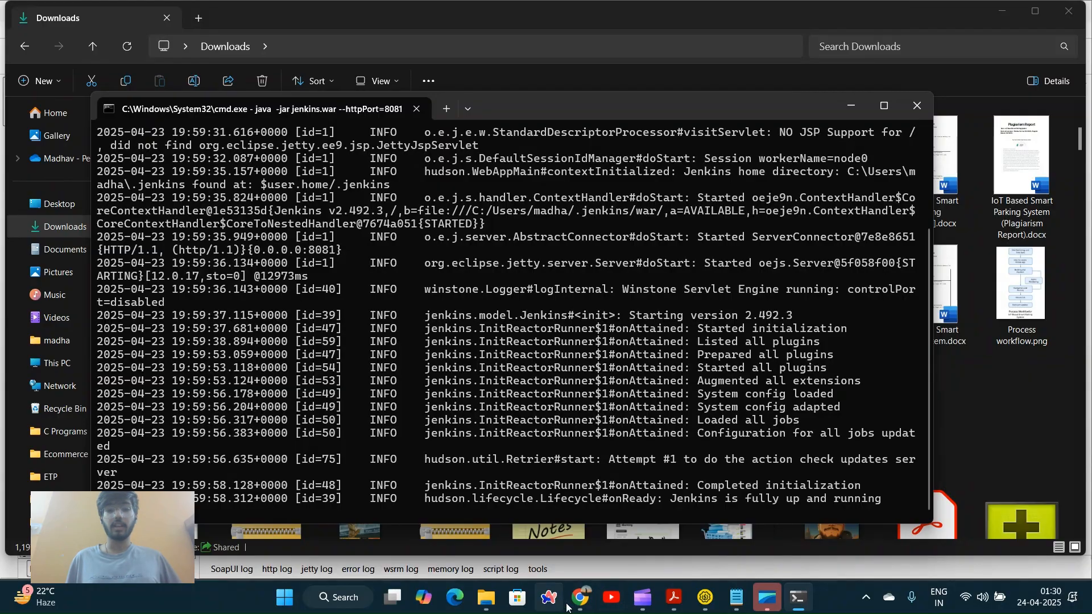
Switch to Chrome, load the Jenkins dashboard at localhost:8081 and close the spare empty tab.
{"action": "left_click", "coordinate": [591, 599]}
{"action": "left_click", "coordinate": [390, 18]}
{"action": "left_click", "coordinate": [391, 20]}
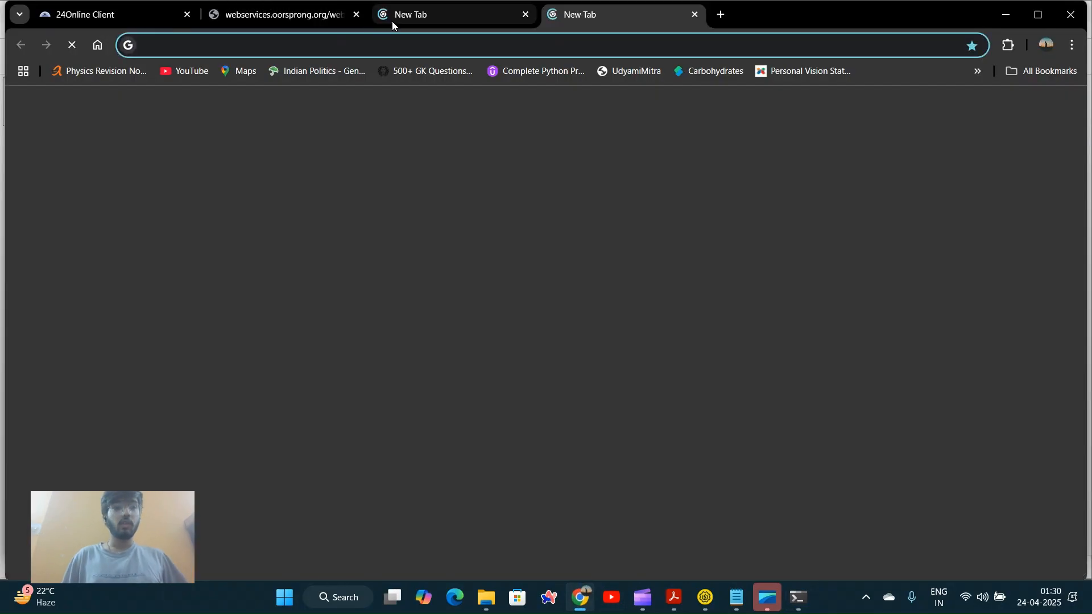
{"action": "type", "text": "lo"}
{"action": "key", "text": "Return"}
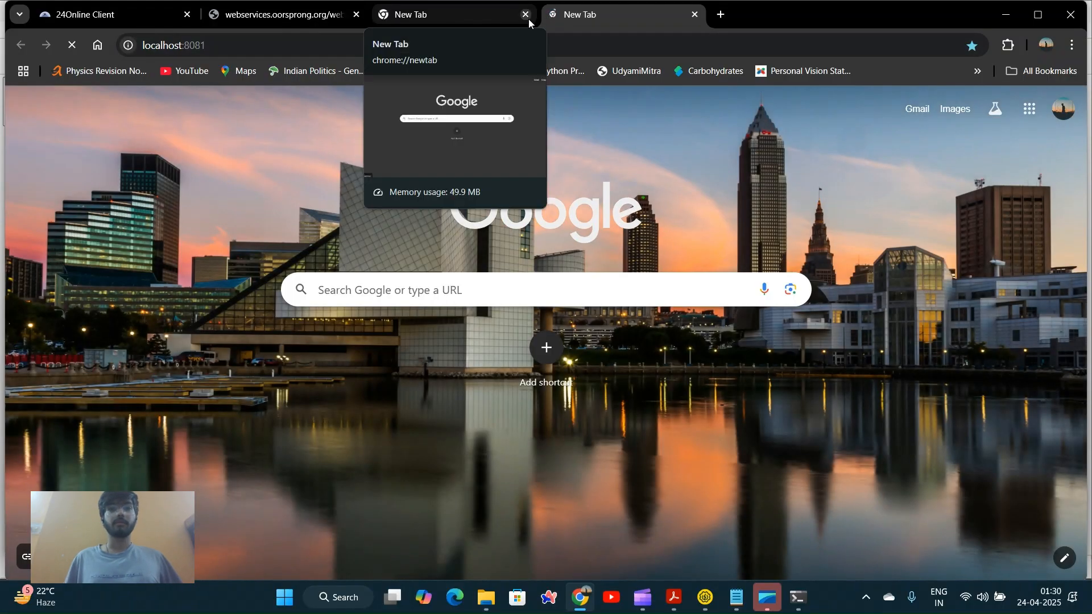
{"action": "left_click", "coordinate": [525, 14]}
{"action": "left_click", "coordinate": [390, 47]}
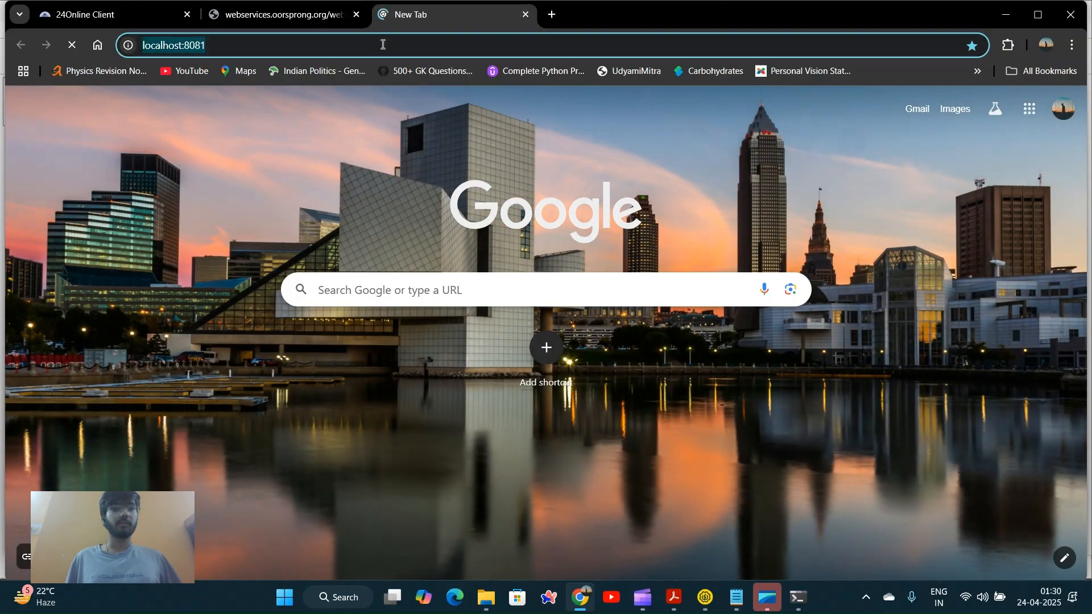
{"action": "key", "text": "Return"}
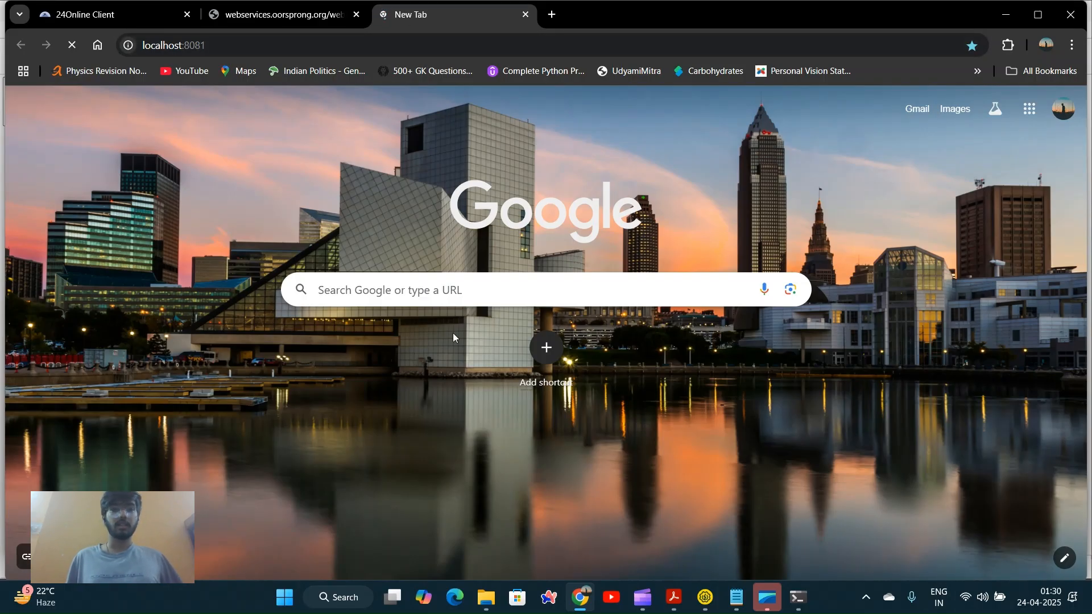
{"action": "left_click", "coordinate": [297, 46]}
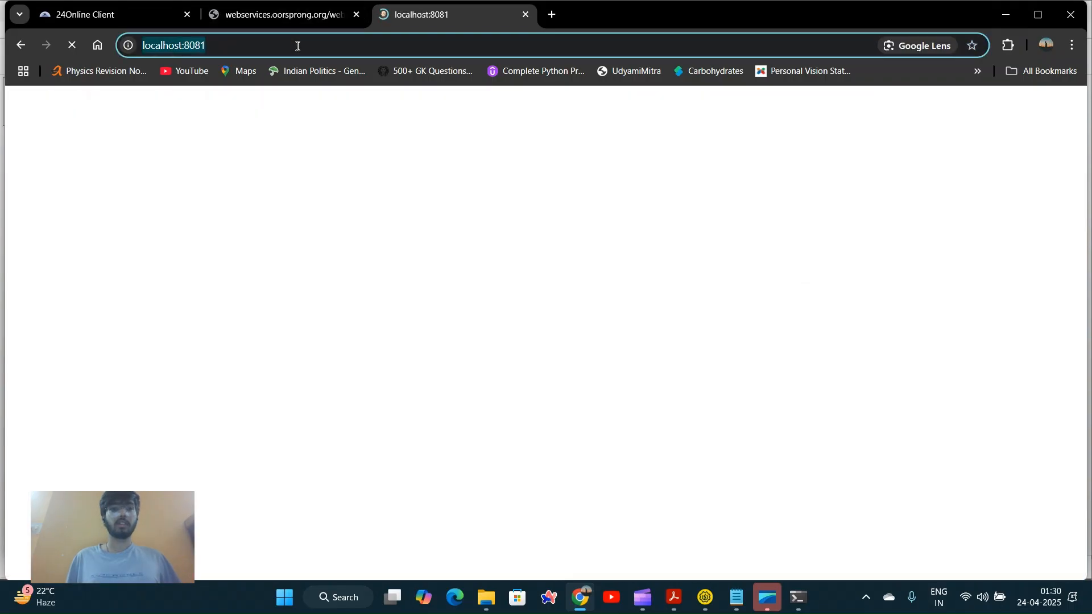
{"action": "key", "text": "Return"}
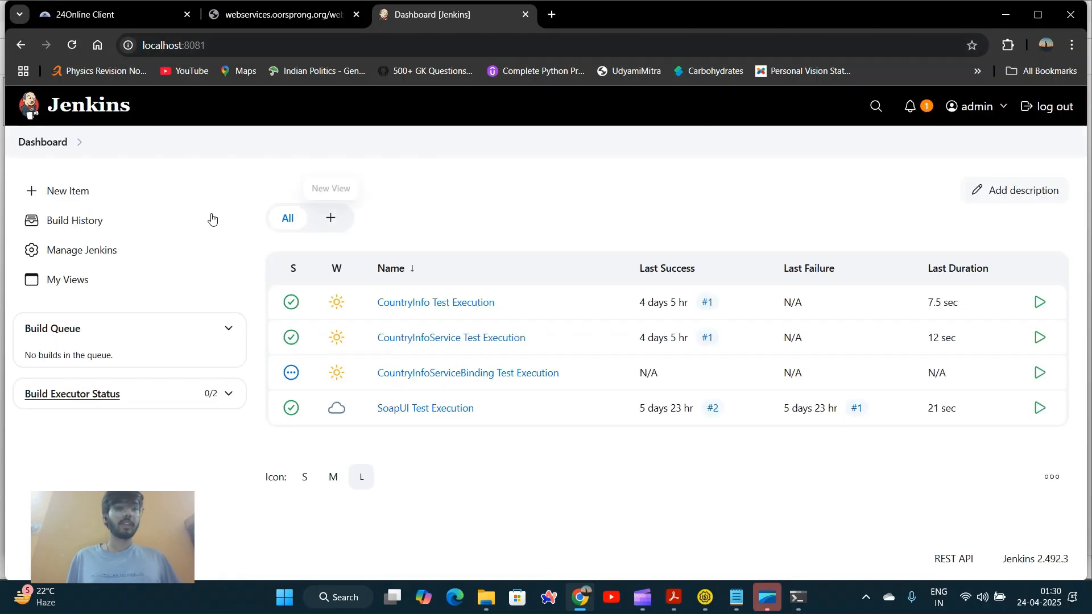
Create a new Freestyle project in Jenkins named "SoapUI Project Execution".
{"action": "left_click", "coordinate": [68, 196]}
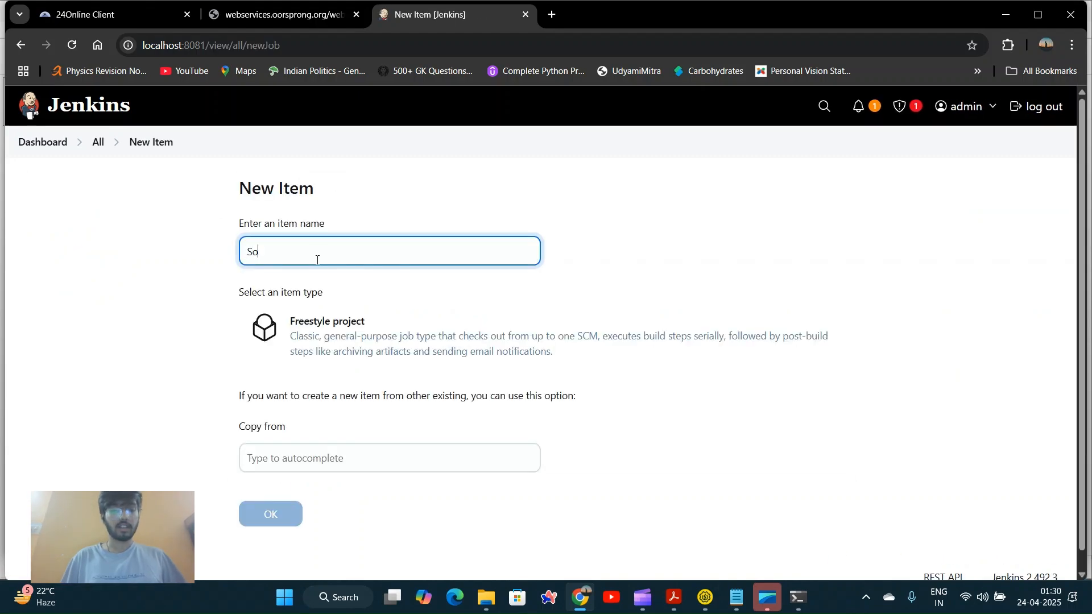
{"action": "type", "text": "SoapUI "}
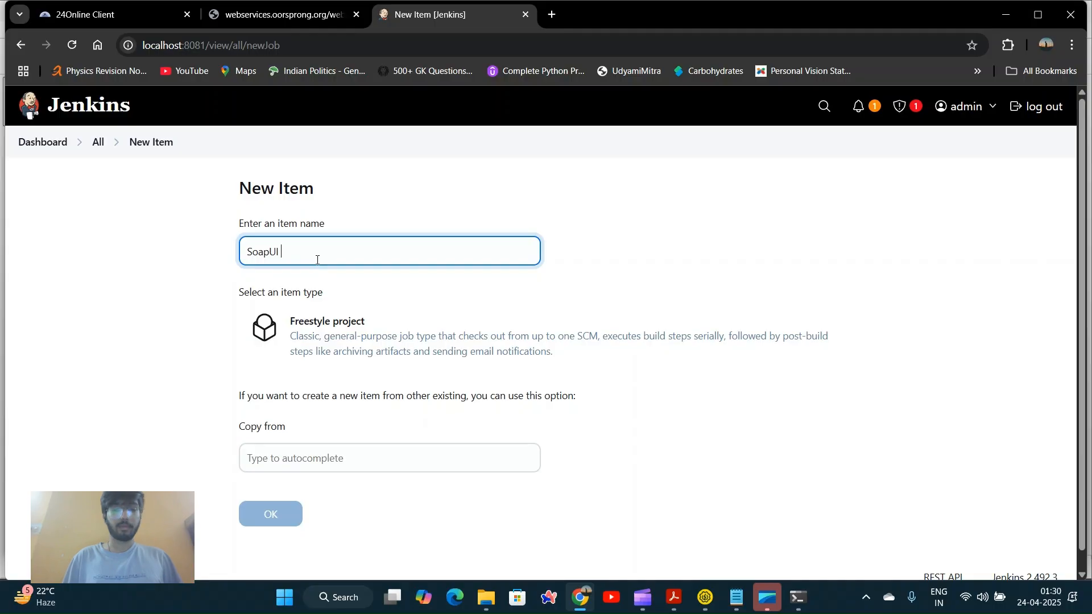
{"action": "type", "text": "PRoject "}
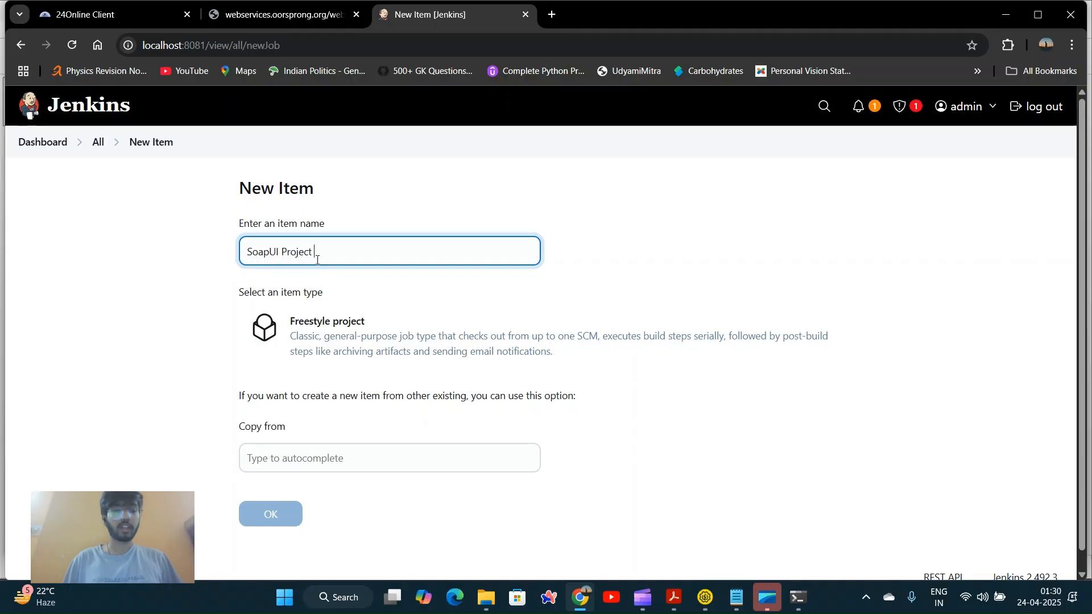
{"action": "type", "text": "Execution"}
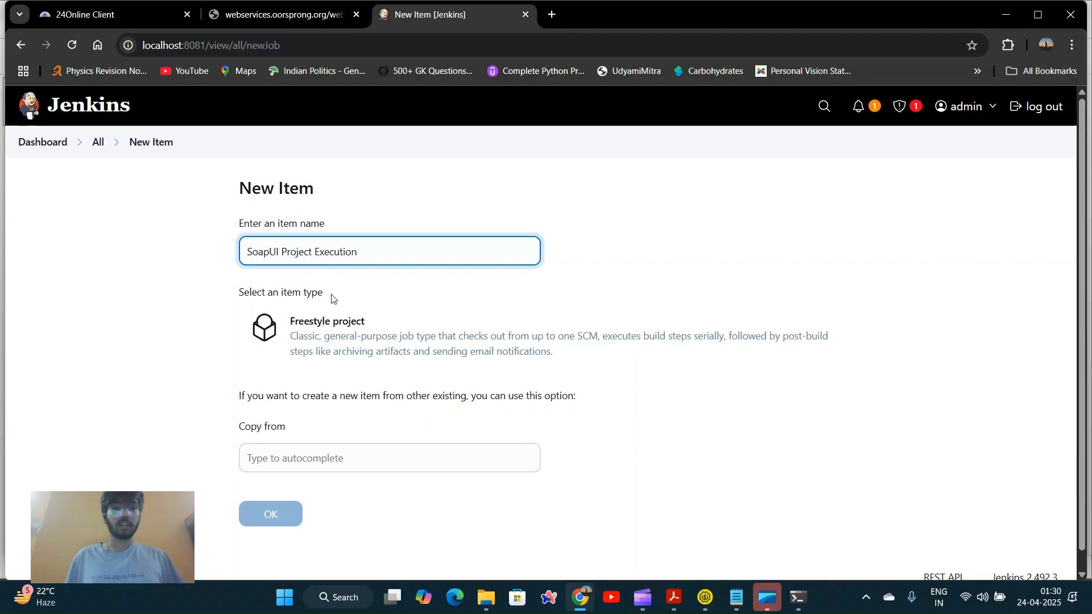
{"action": "left_click", "coordinate": [263, 331]}
{"action": "left_click", "coordinate": [274, 516]}
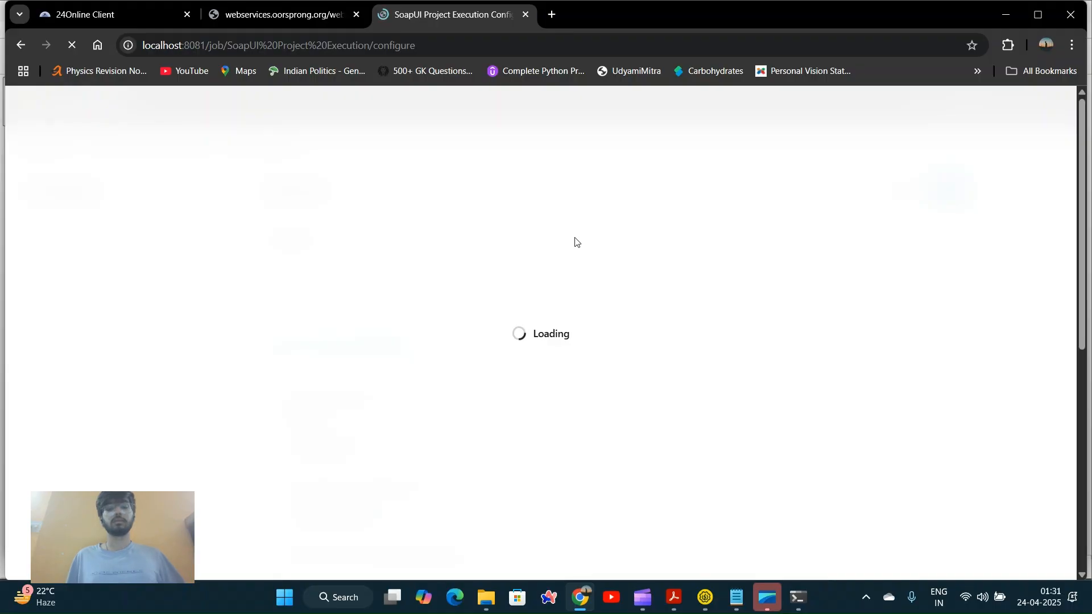
Add an Execute Windows batch command build step with the copied lines: cd to SoapUI-5.8.0\bin and testrunner.bat for CountryInfoService-8-soapui-project.xml.
{"action": "scroll", "coordinate": [460, 297], "scroll_direction": "down", "scroll_amount": 10}
{"action": "scroll", "coordinate": [461, 296], "scroll_direction": "down", "scroll_amount": 3}
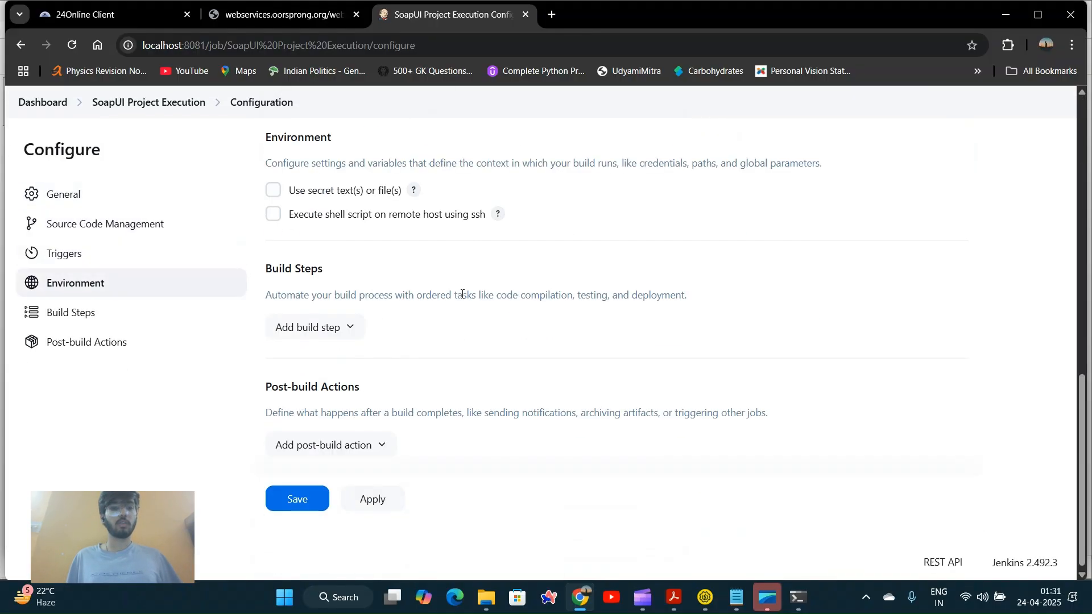
{"action": "left_click", "coordinate": [323, 331]}
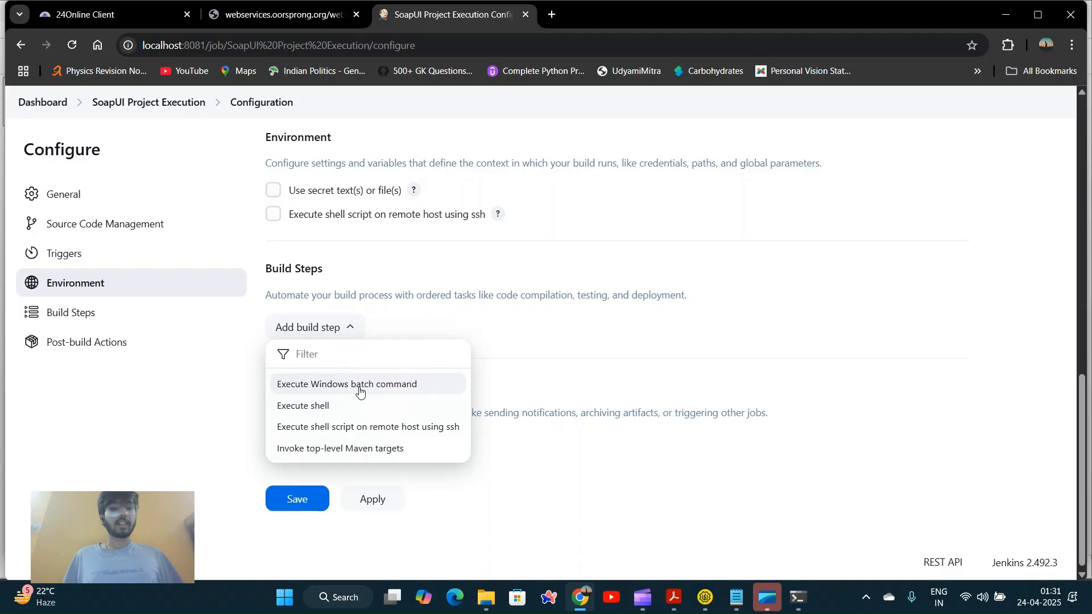
{"action": "left_click", "coordinate": [359, 387]}
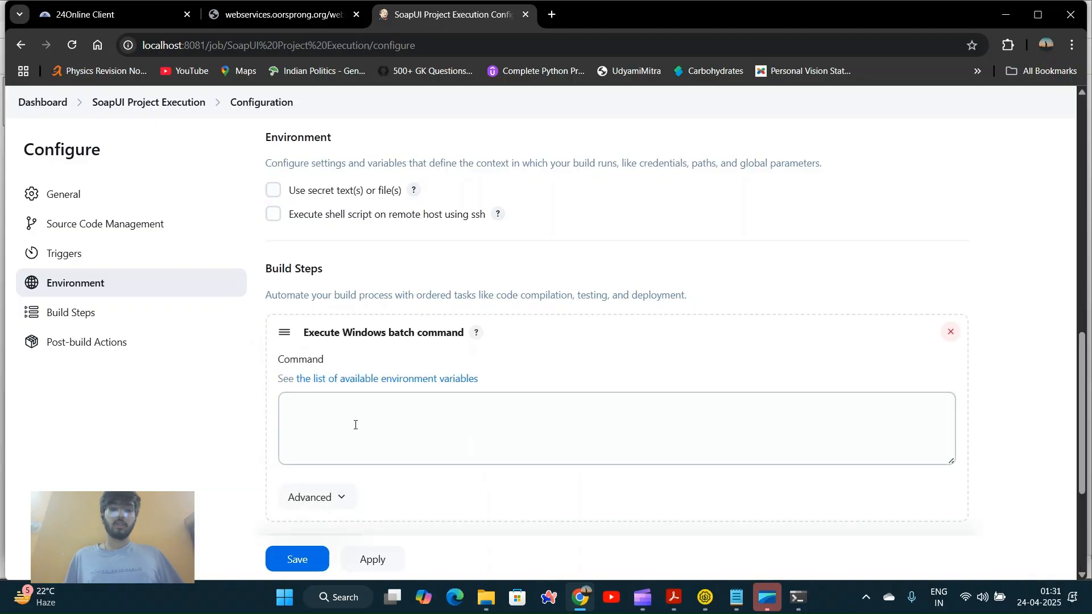
{"action": "left_click", "coordinate": [350, 408]}
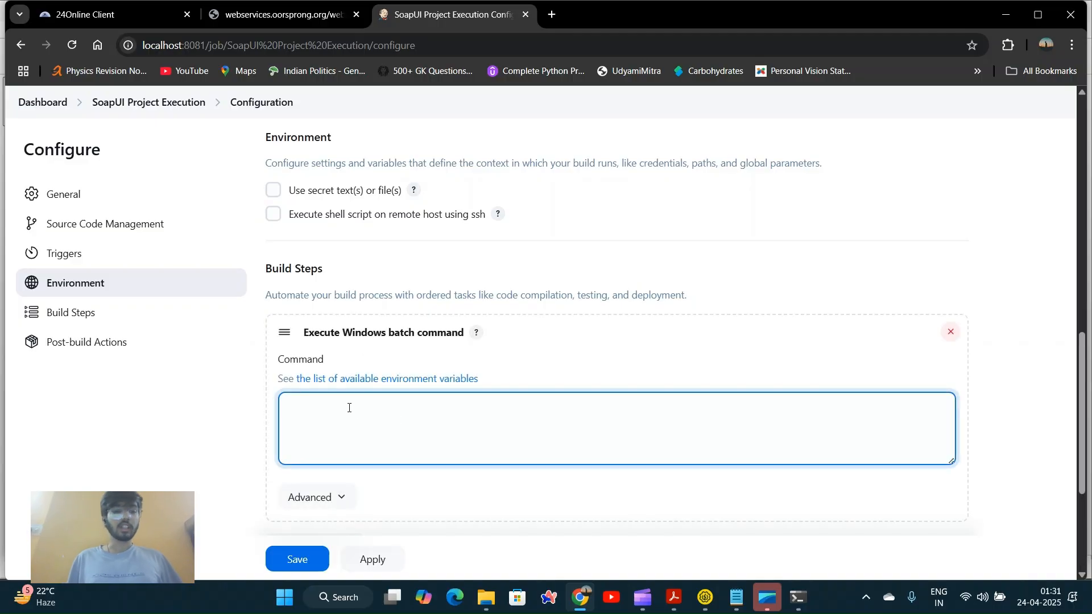
{"action": "type", "text": "cd C:\\Program Files\\SmartBear\\SoapUI-5.8.0\\bin\\. testrunner.bat C:\\Users\\madha\\Documents\\CountryInfoService-8-soapui-project.xml"}
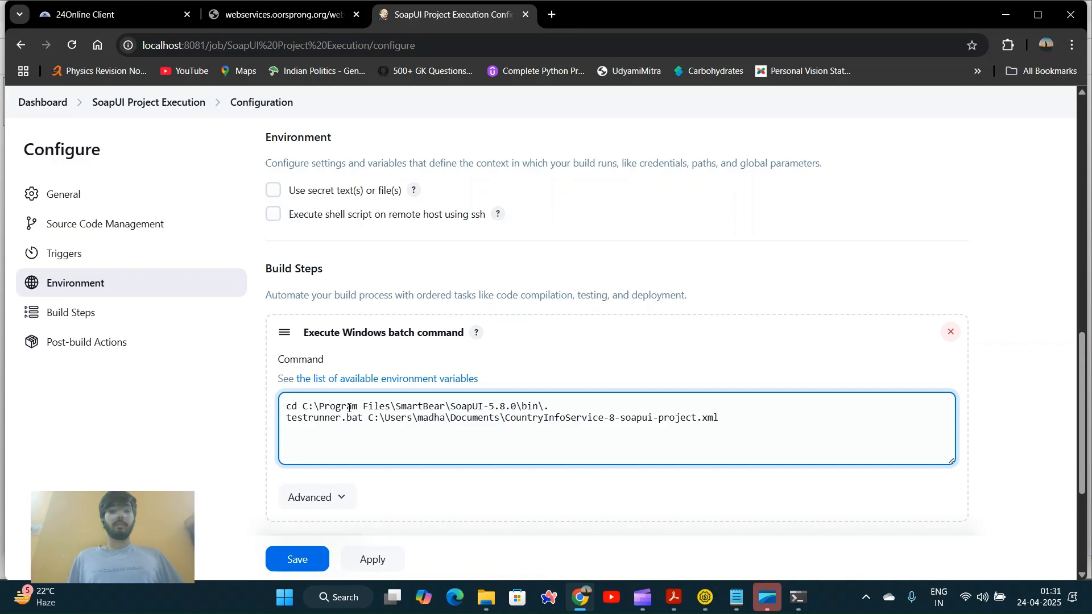
Apply and save the job configuration with the batch command build step.
{"action": "scroll", "coordinate": [338, 455], "scroll_direction": "down", "scroll_amount": 2}
{"action": "left_click", "coordinate": [382, 567]}
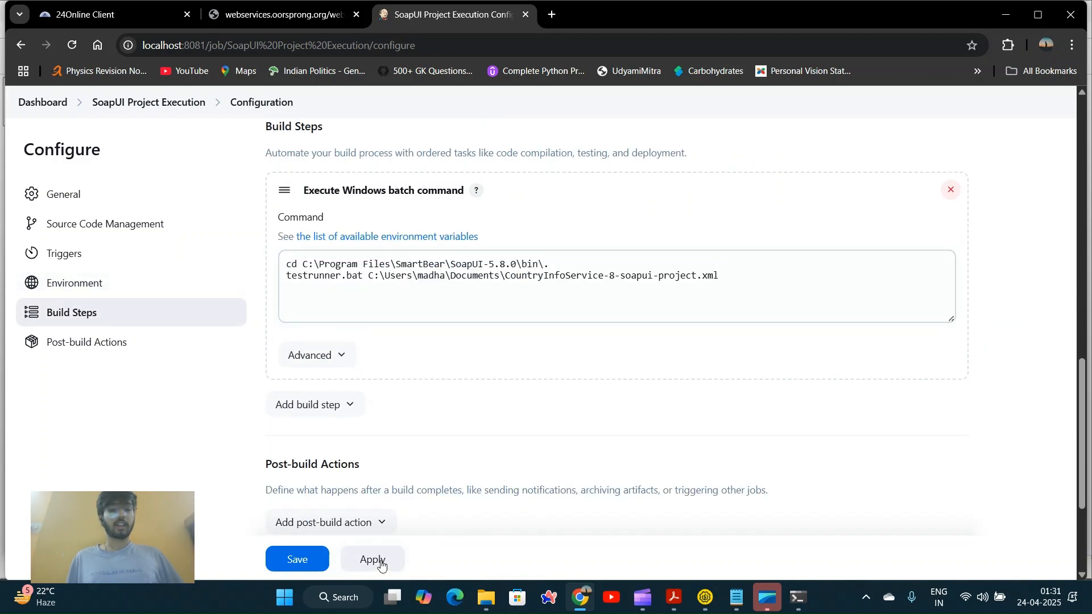
{"action": "scroll", "coordinate": [454, 415], "scroll_direction": "down", "scroll_amount": 2}
{"action": "left_click", "coordinate": [303, 501]}
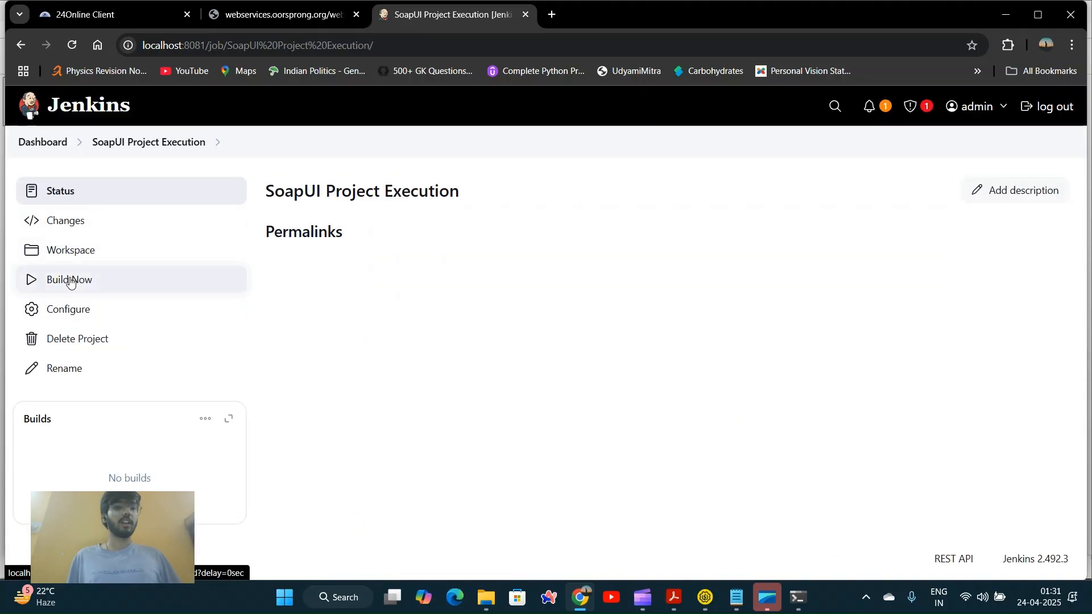
Build the SoapUI Project Execution job and review the build's console output, from its final status line up to the start.
{"action": "left_click", "coordinate": [69, 282]}
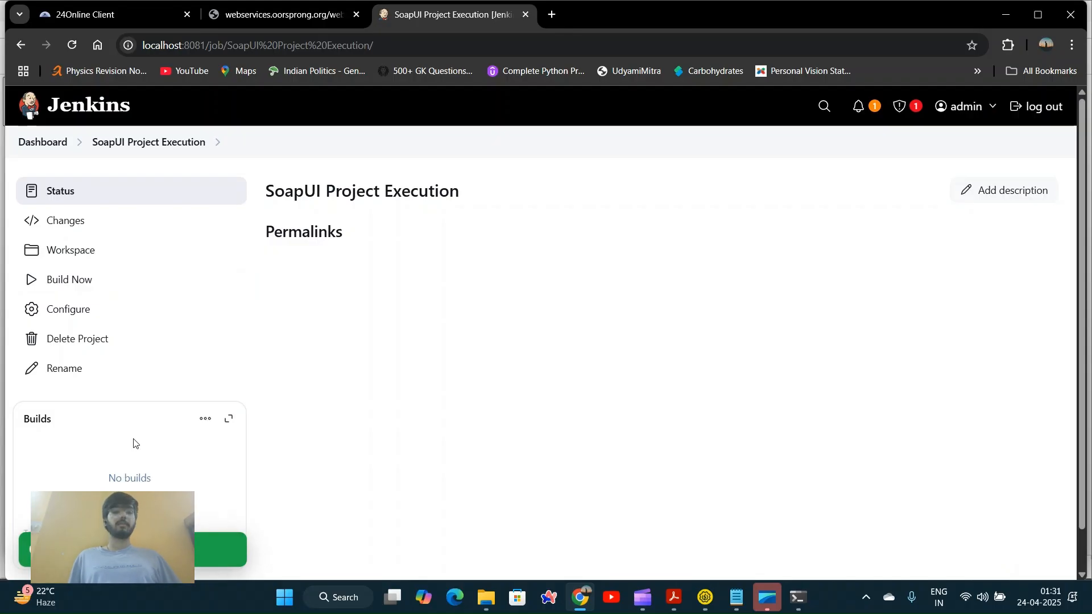
{"action": "scroll", "coordinate": [109, 437], "scroll_direction": "down", "scroll_amount": 1}
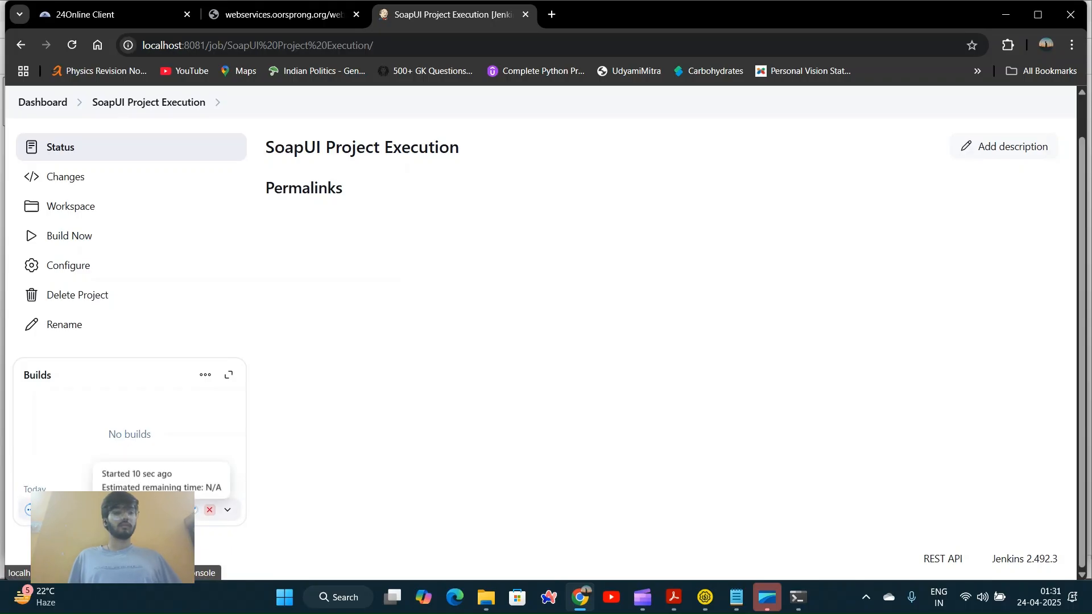
{"action": "left_click", "coordinate": [182, 510]}
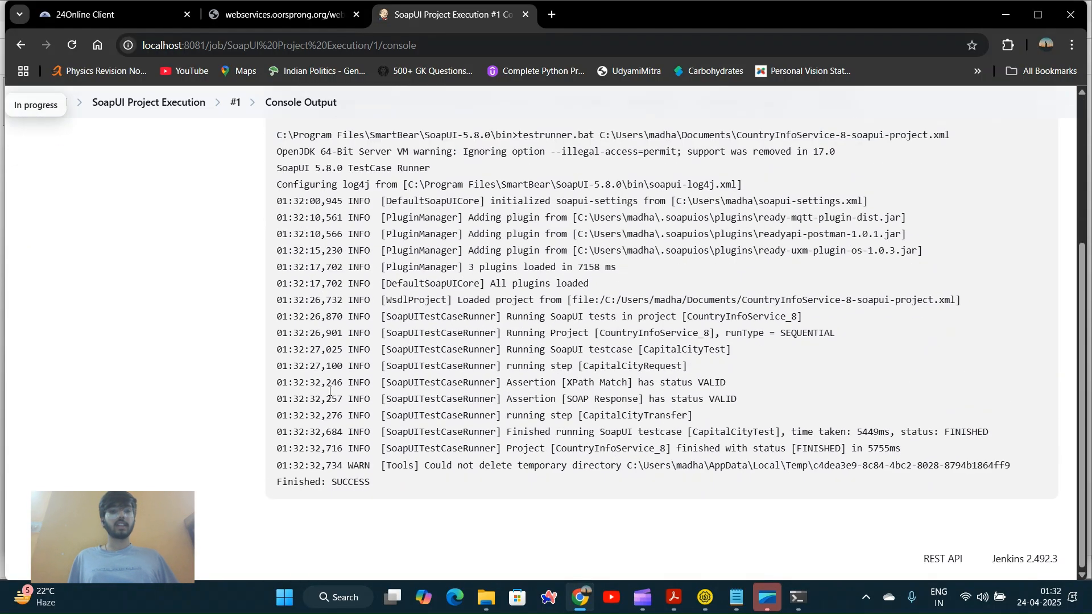
{"action": "left_click_drag", "start_coordinate": [276, 483], "coordinate": [392, 493]}
{"action": "left_click", "coordinate": [391, 493]}
{"action": "scroll", "coordinate": [390, 391], "scroll_direction": "up", "scroll_amount": 5}
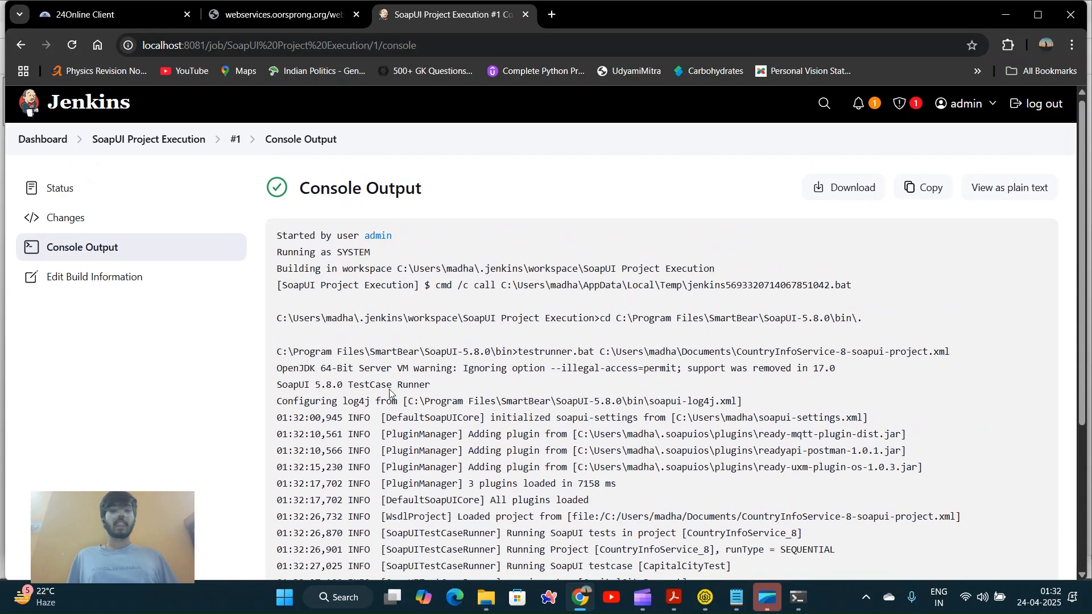
Switch to the assignment PDF in Acrobat and review the Assignment 14 title, objective and task overview.
{"action": "mouse_move", "coordinate": [672, 606]}
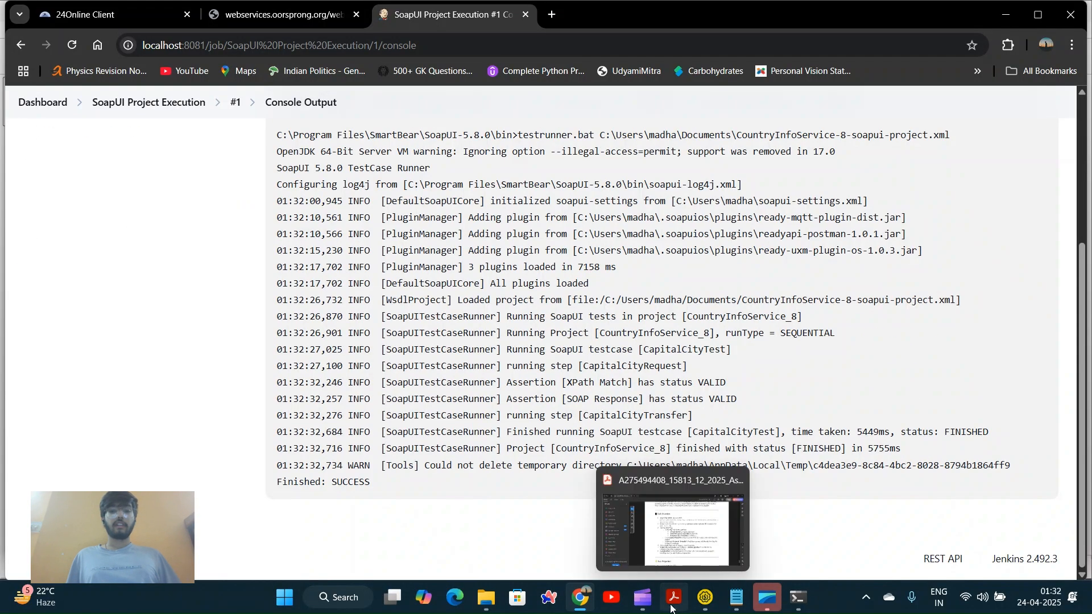
{"action": "left_click", "coordinate": [660, 476]}
{"action": "scroll", "coordinate": [590, 319], "scroll_direction": "up", "scroll_amount": 2}
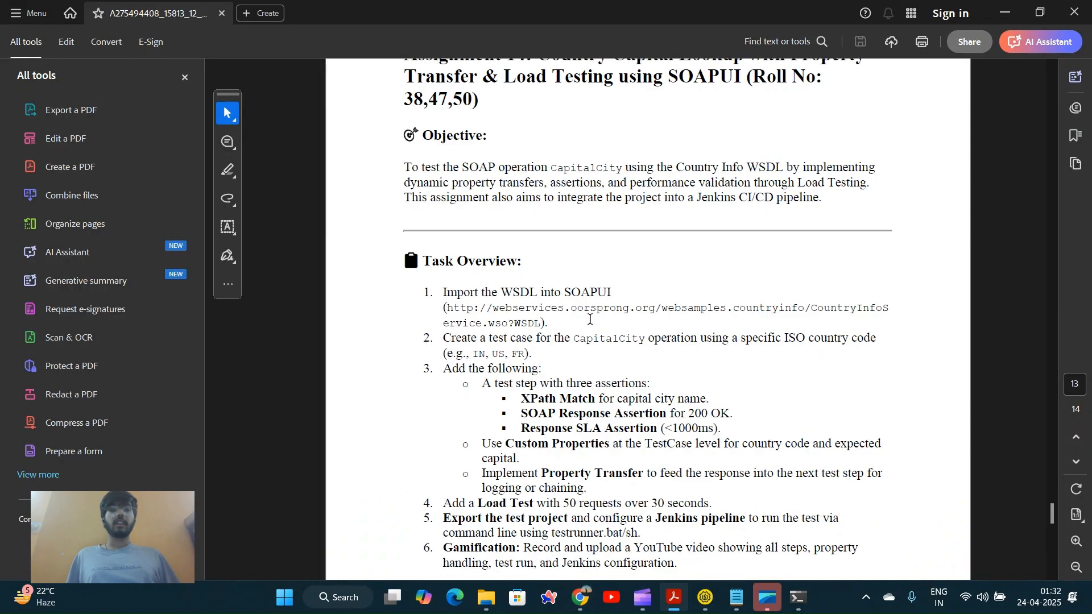
{"action": "scroll", "coordinate": [590, 319], "scroll_direction": "up", "scroll_amount": 2}
{"action": "scroll", "coordinate": [594, 330], "scroll_direction": "down", "scroll_amount": 3}
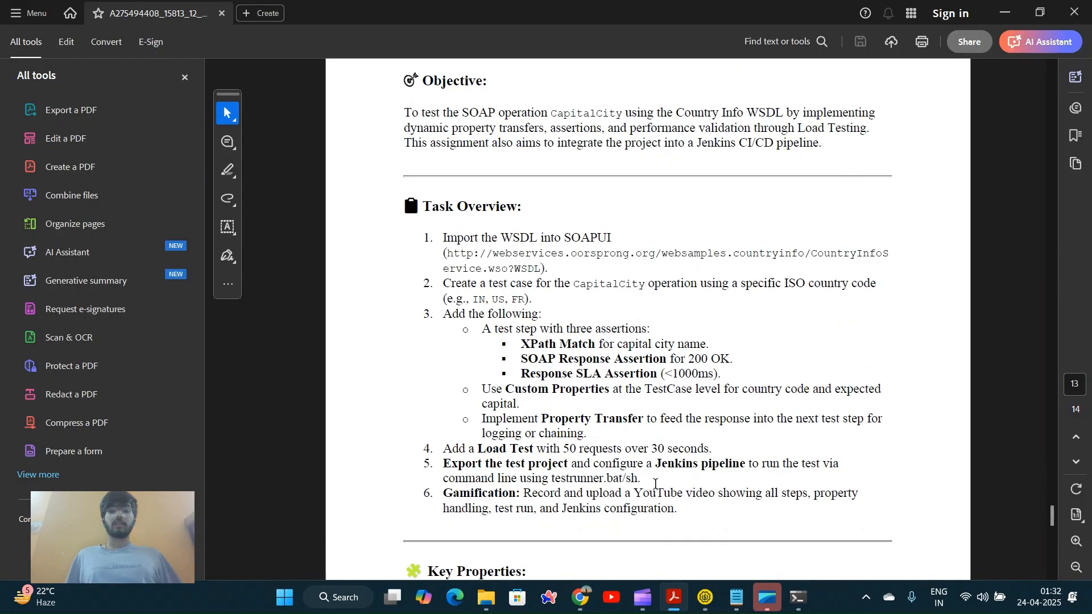
{"action": "scroll", "coordinate": [653, 483], "scroll_direction": "up", "scroll_amount": 2}
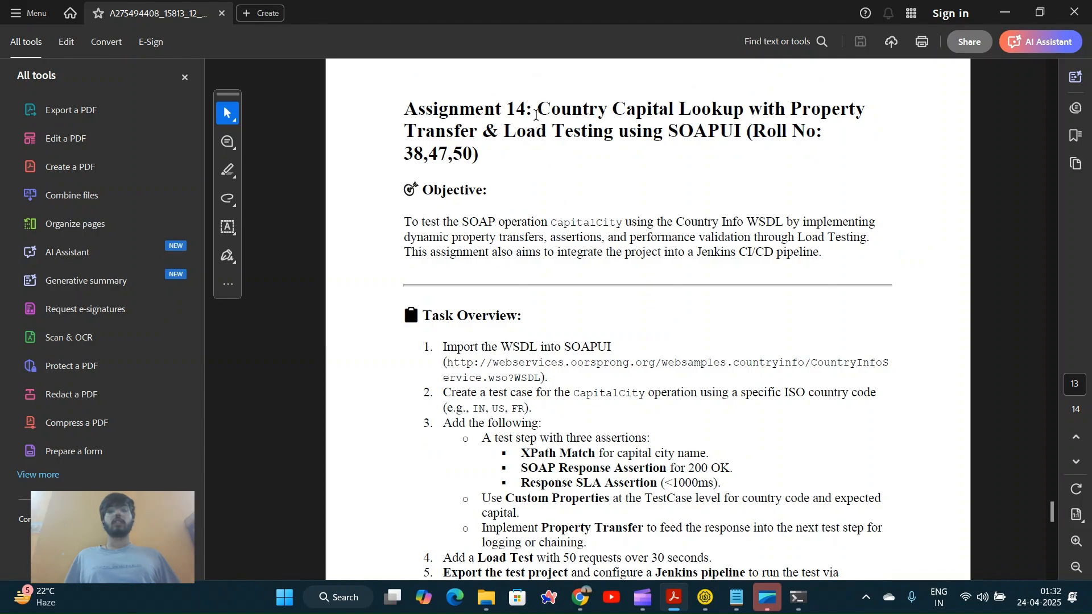